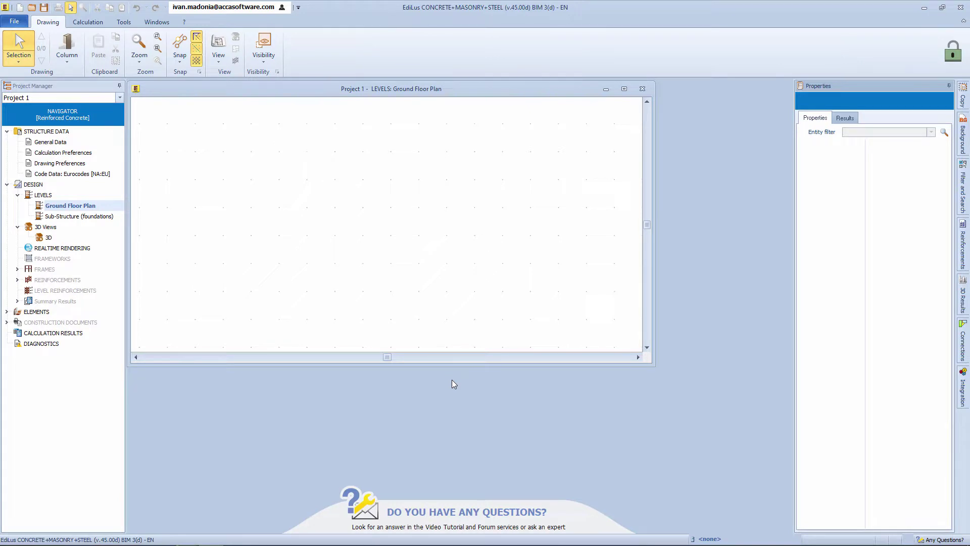
# - Import the DXF/DWG floor plan drawing into the Ground Floor Plan level with a scale factor of 1
pyautogui.click(66, 60)
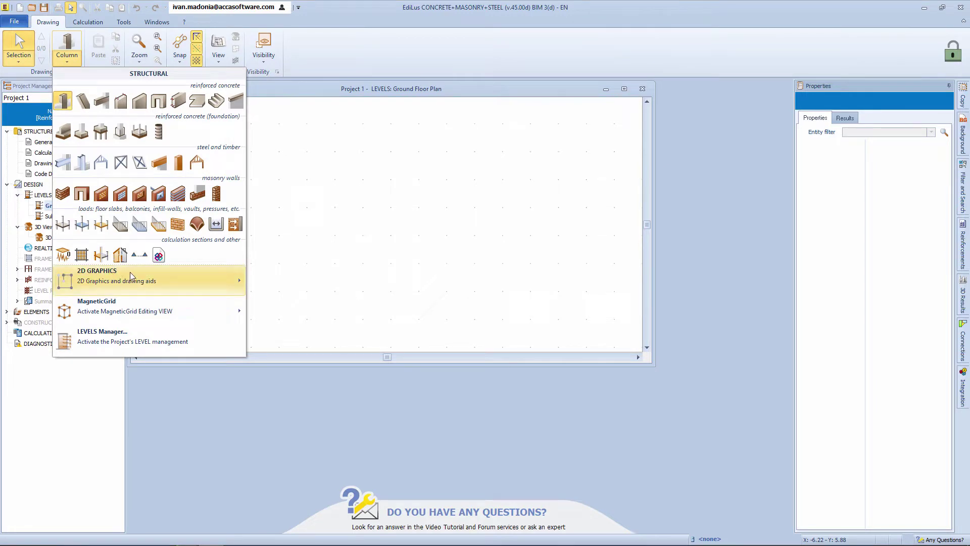
pyautogui.moveTo(183, 274)
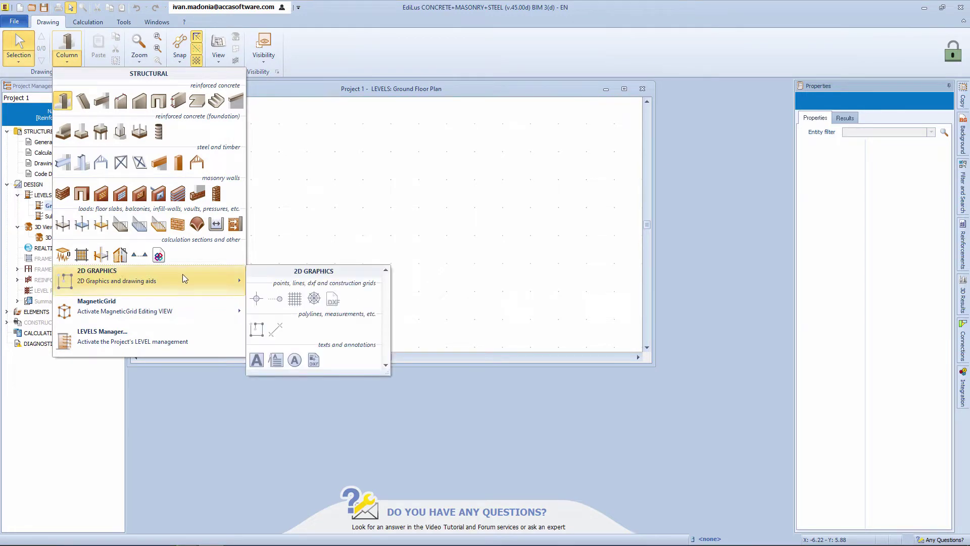
pyautogui.click(334, 302)
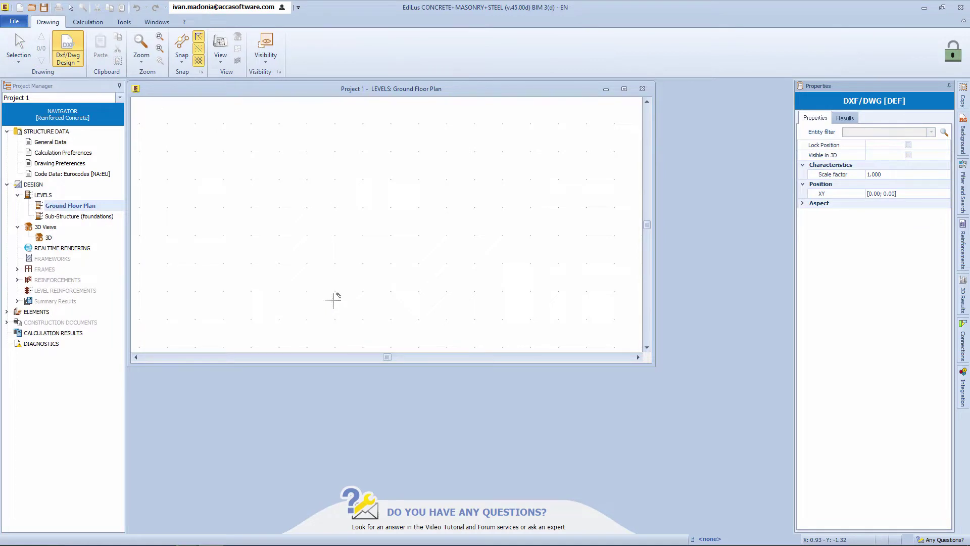
pyautogui.click(333, 300)
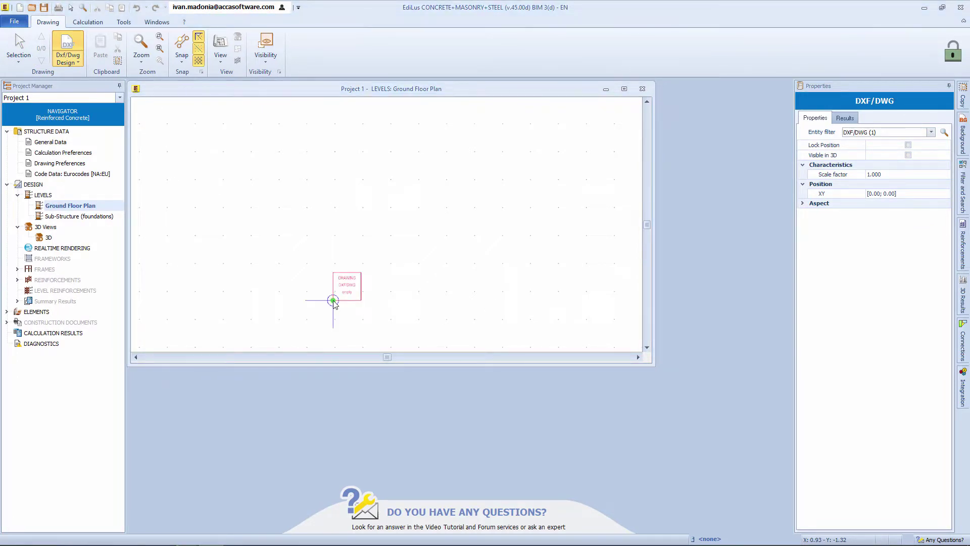
pyautogui.click(539, 449)
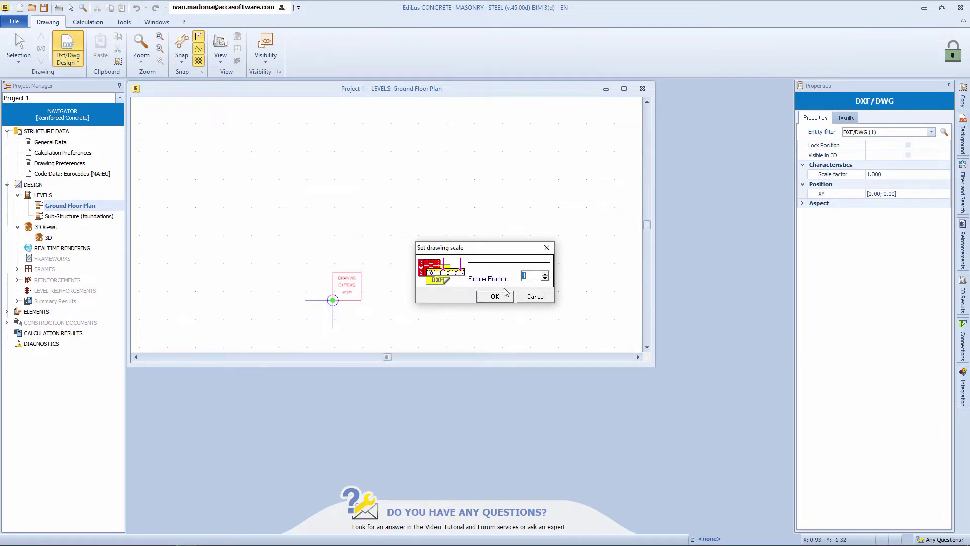
pyautogui.click(494, 296)
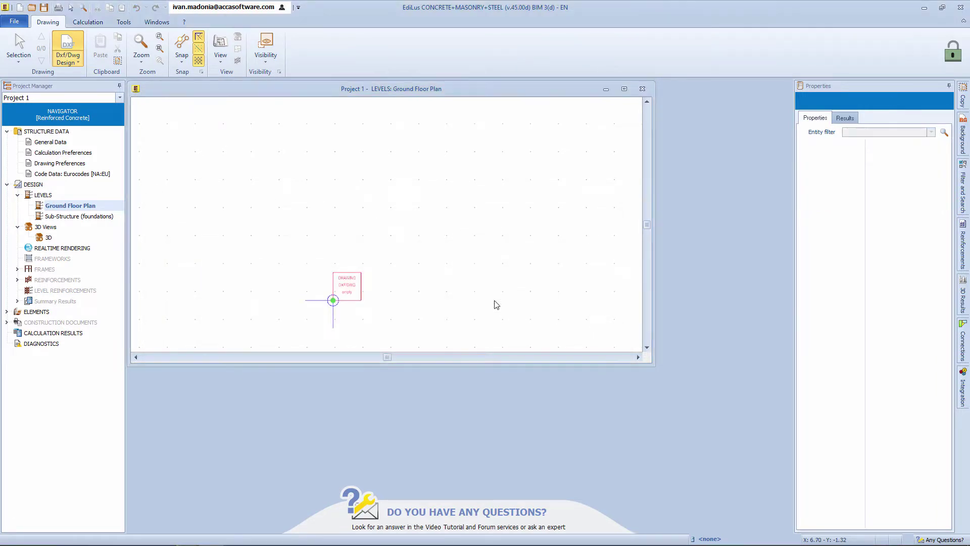
pyautogui.scroll(-5, 296, 275)
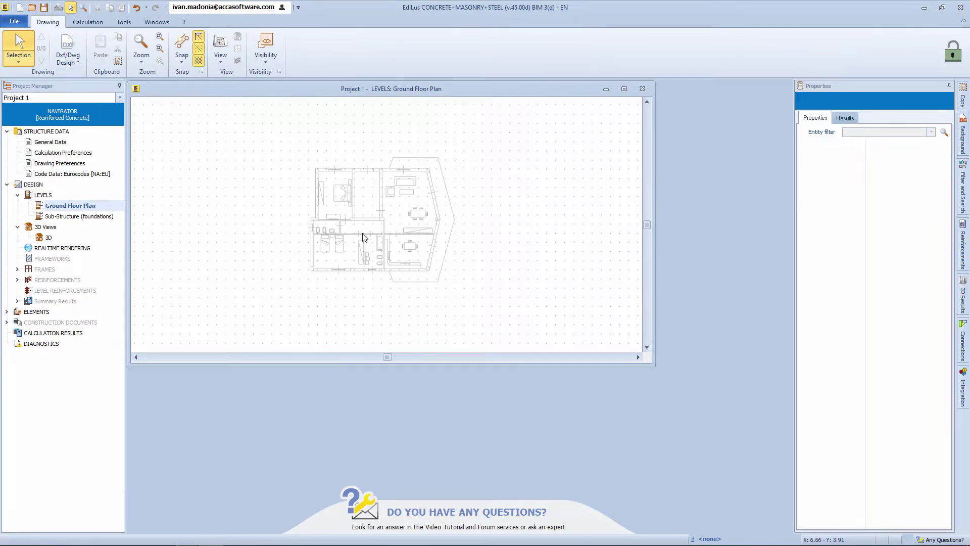
pyautogui.press('F2')
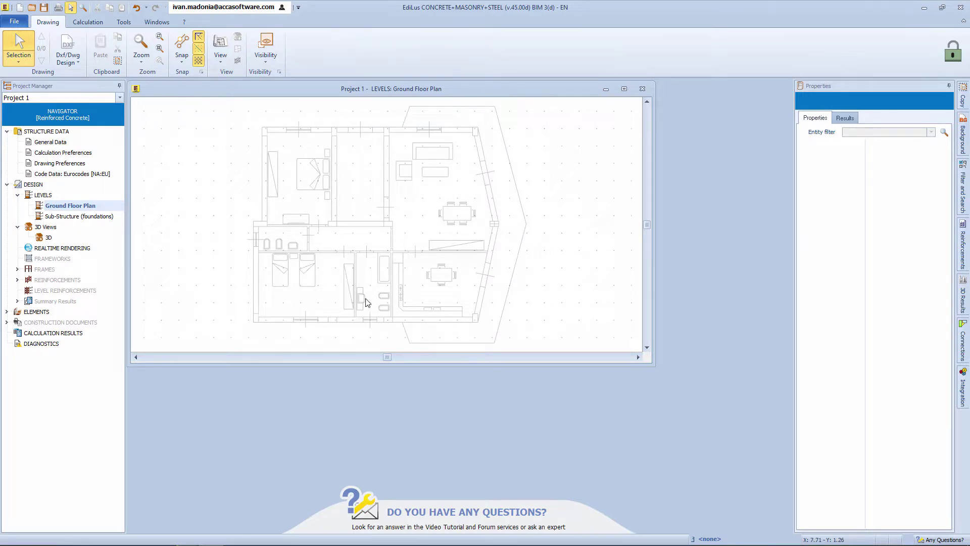
# - Place a 30x50 reinforced concrete column on the plan's upper-left corner outline, cycling its insertion point and rotation until it fits
pyautogui.click(80, 60)
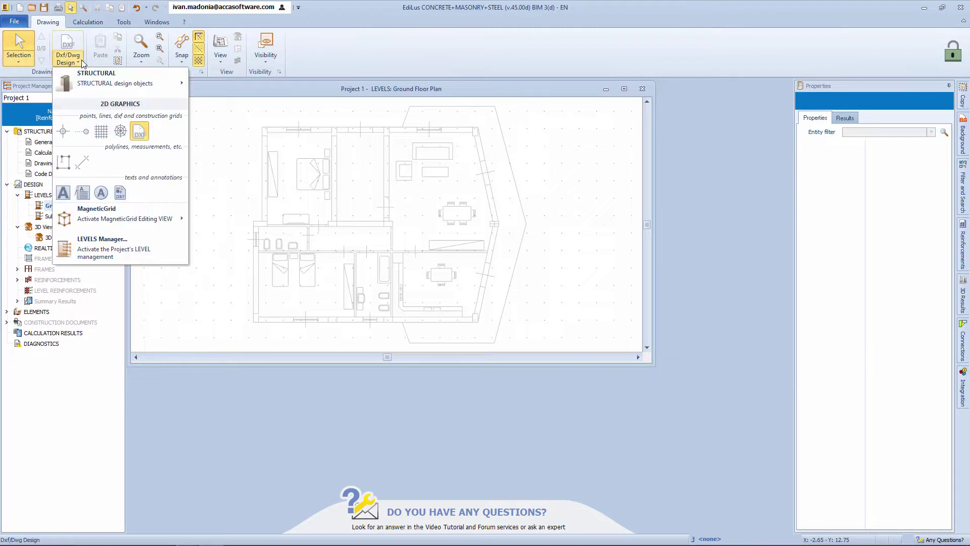
pyautogui.moveTo(82, 85)
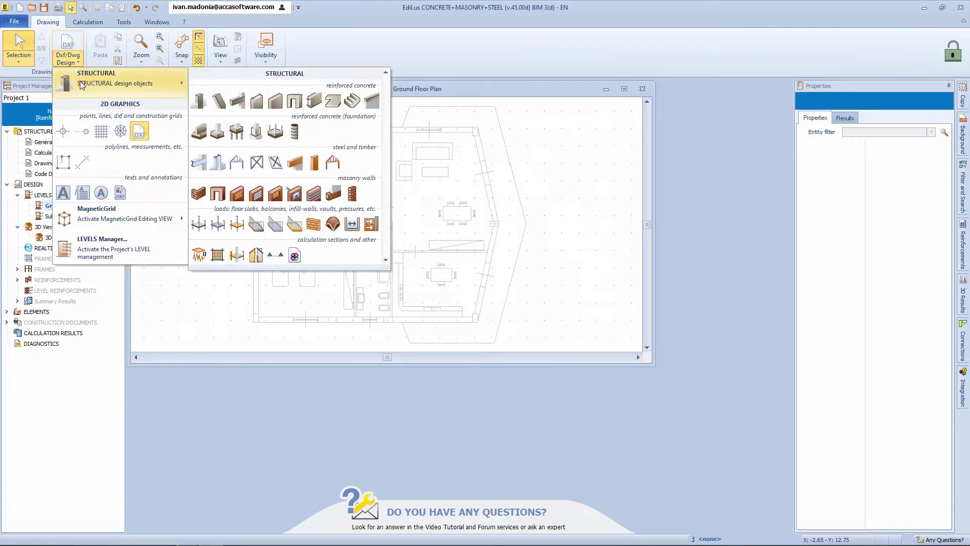
pyautogui.click(200, 101)
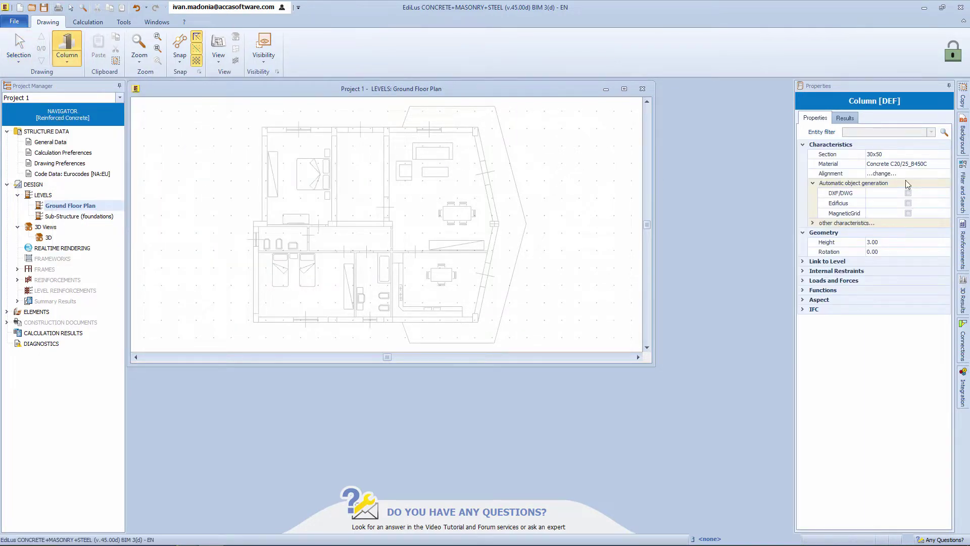
pyautogui.click(947, 154)
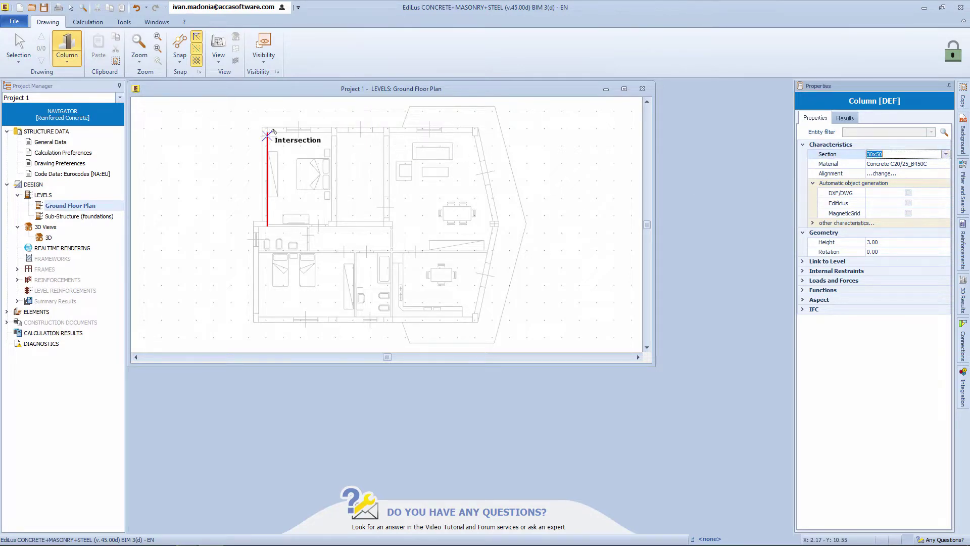
pyautogui.scroll(3, 269, 133)
pyautogui.moveTo(272, 132); pyautogui.dragTo(268, 242, button='middle')
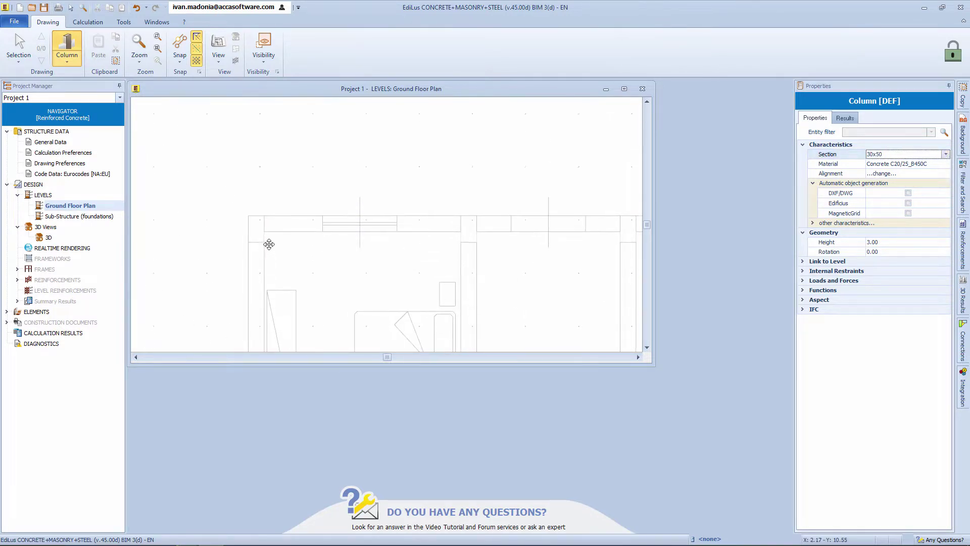
pyautogui.click(240, 194)
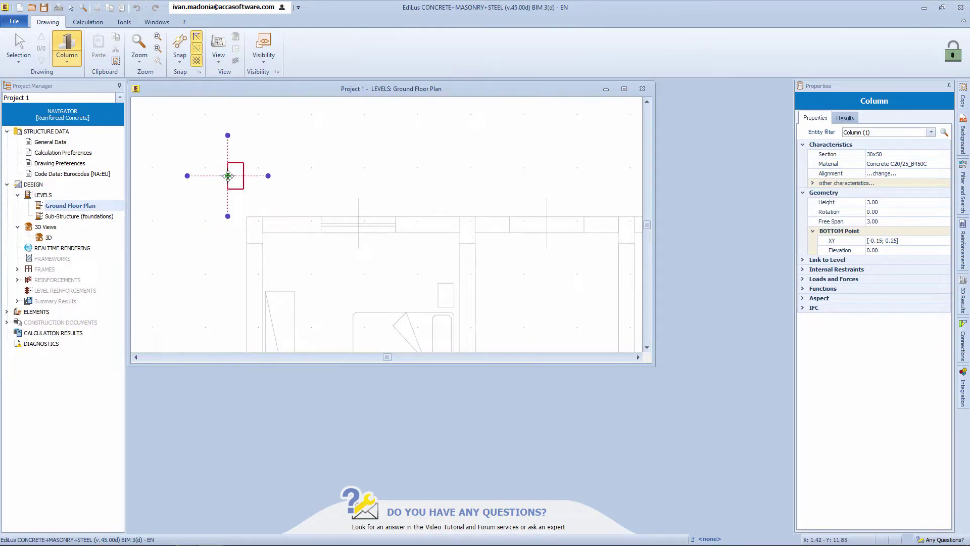
pyautogui.press('F5')
pyautogui.press('F5')
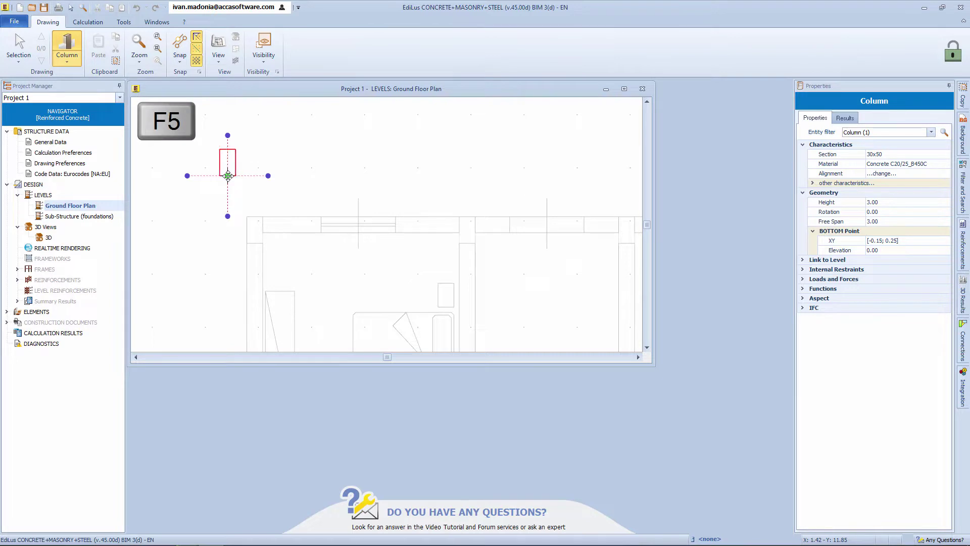
pyautogui.press('F5')
pyautogui.press('F5')
pyautogui.press('F5')
pyautogui.press('F5')
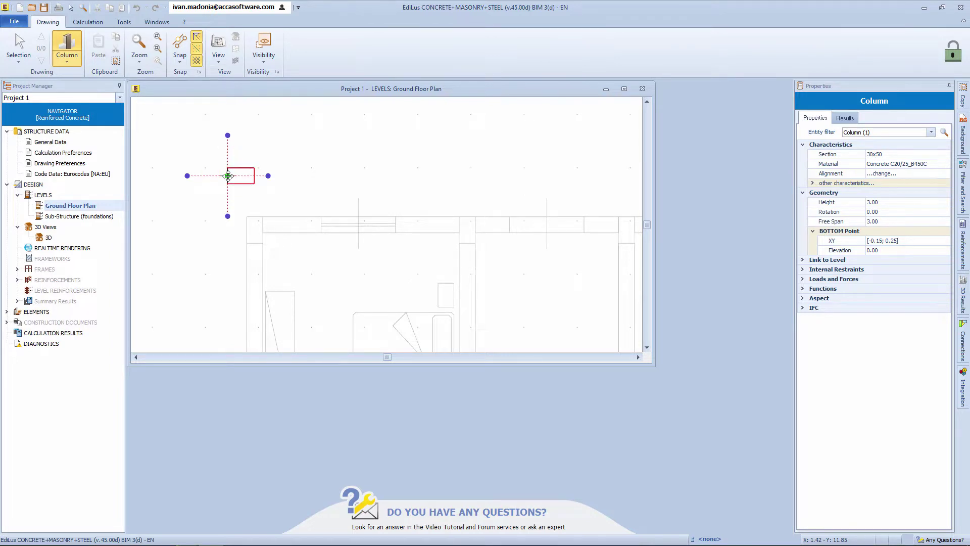
pyautogui.press('F7')
pyautogui.press('F7')
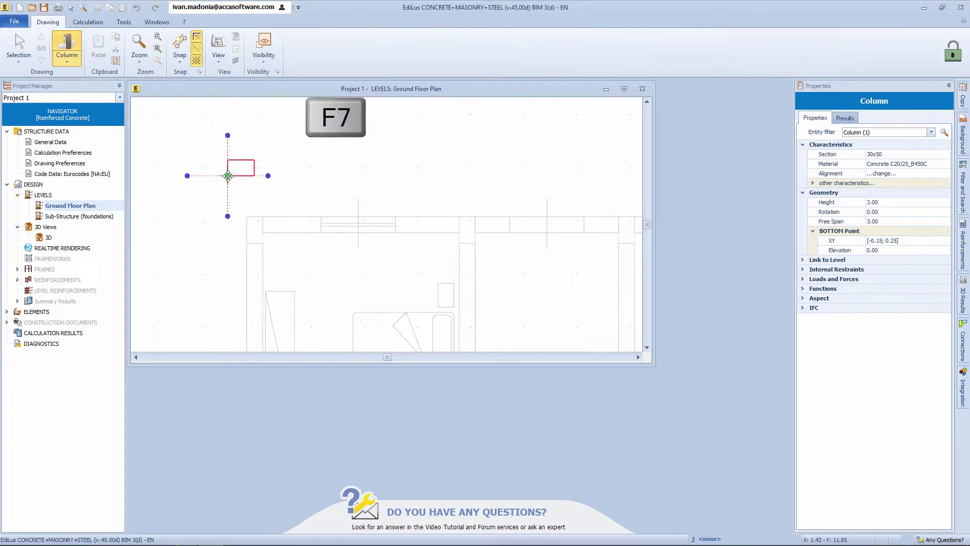
pyautogui.click(262, 242)
# - Place the remaining 30x50 columns on the column outlines along the plan's top wall
pyautogui.click(472, 241)
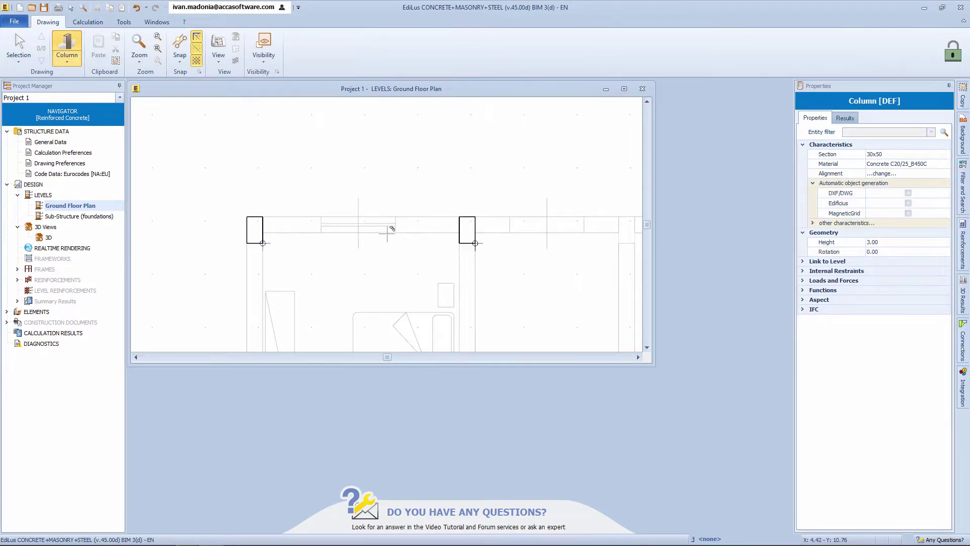
pyautogui.click(475, 242)
pyautogui.moveTo(549, 255); pyautogui.dragTo(267, 265, button='middle')
pyautogui.click(464, 252)
# - Place a 30x50 column rotated 90 degrees on the outline where the two slanted right-hand walls meet
pyautogui.scroll(-2, 404, 236)
pyautogui.moveTo(462, 316); pyautogui.dragTo(437, 189, button='middle')
pyautogui.click(422, 246)
pyautogui.press('F7')
pyautogui.press('F7')
pyautogui.press('F7')
pyautogui.scroll(2, 404, 245)
pyautogui.scroll(2, 442, 246)
pyautogui.click(394, 246)
# - Place 30x50 columns at the plan's lower-right corner and on the next outline along the bottom wall, rotating each to fit
pyautogui.scroll(-2, 394, 247)
pyautogui.moveTo(319, 316); pyautogui.dragTo(380, 34, button='middle')
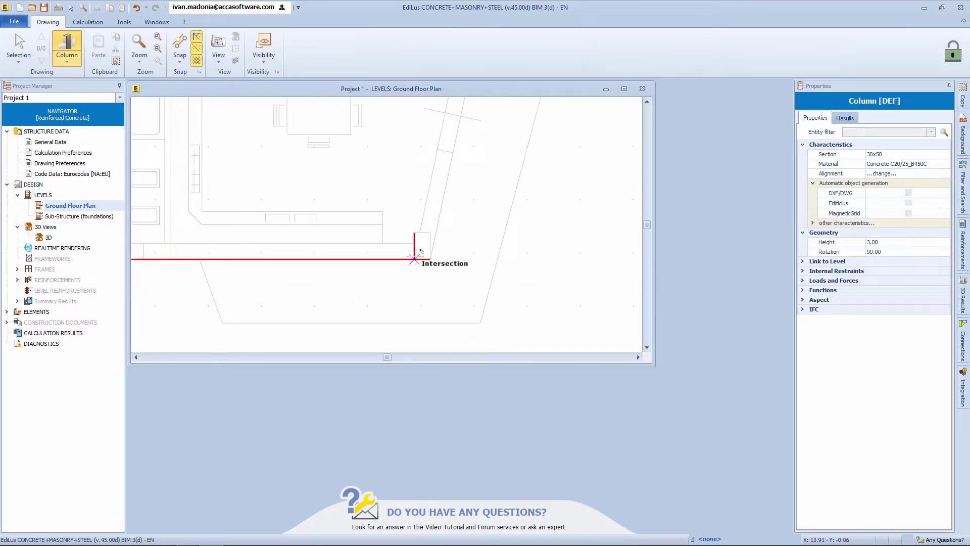
pyautogui.click(414, 259)
pyautogui.press('space')
pyautogui.click(431, 258)
pyautogui.moveTo(244, 236); pyautogui.dragTo(420, 241, button='middle')
pyautogui.press('space')
pyautogui.click(343, 279)
# - Toggle the Extension (auto) snap and place a 30x50 column rotated 90 degrees on the bottom wall's second outline from the left
pyautogui.moveTo(182, 254); pyautogui.dragTo(303, 281, button='middle')
pyautogui.scroll(3, 296, 279)
pyautogui.click(180, 63)
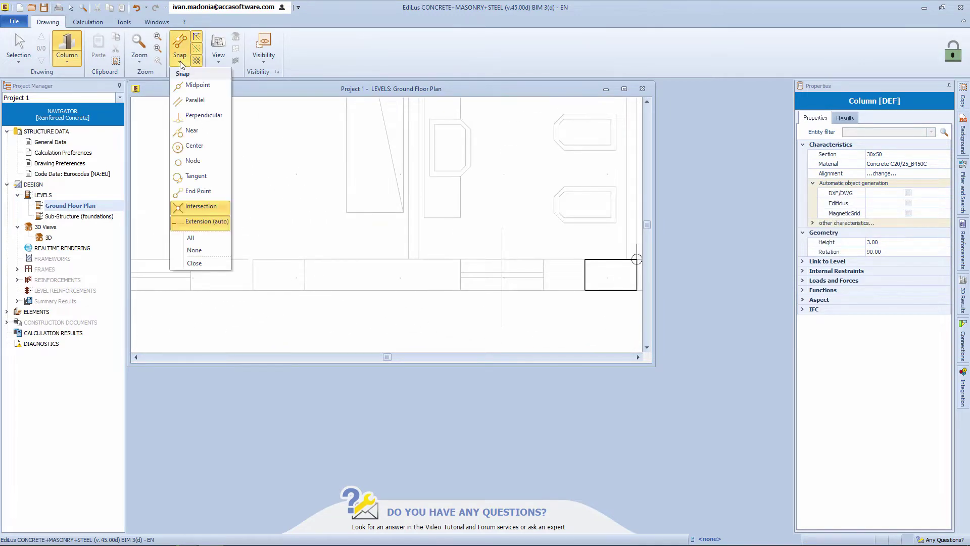
pyautogui.click(207, 222)
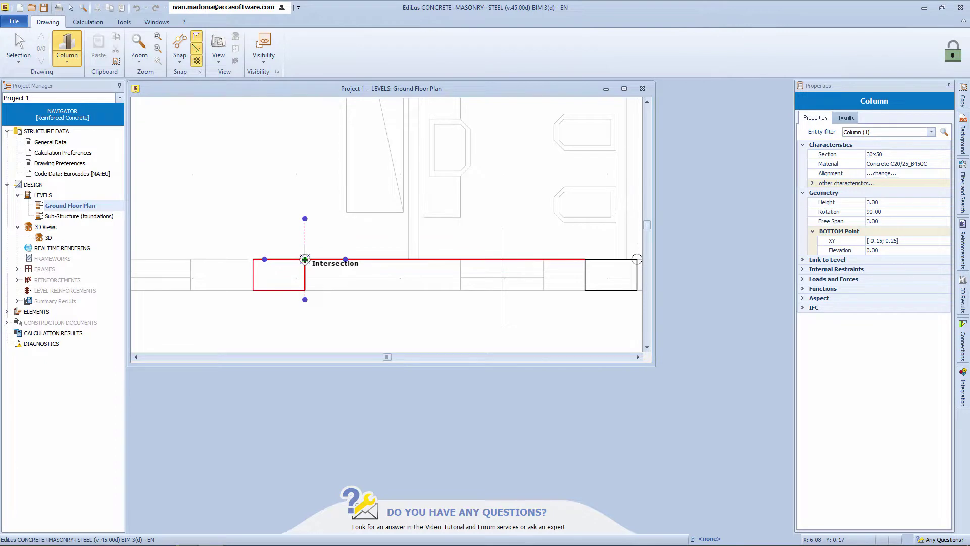
pyautogui.click(304, 259)
# - Rotate the 30x50 column upright and place it at the plan's lower-left corner
pyautogui.scroll(-3, 305, 259)
pyautogui.moveTo(216, 255); pyautogui.dragTo(453, 265, button='middle')
pyautogui.press('space')
pyautogui.press('space')
pyautogui.press('space')
pyautogui.click(303, 285)
# - Enable automatic object generation from DXF/DWG and generate the 30x80 column from the outline at the left end of the middle wall
pyautogui.moveTo(351, 166); pyautogui.dragTo(334, 347, button='middle')
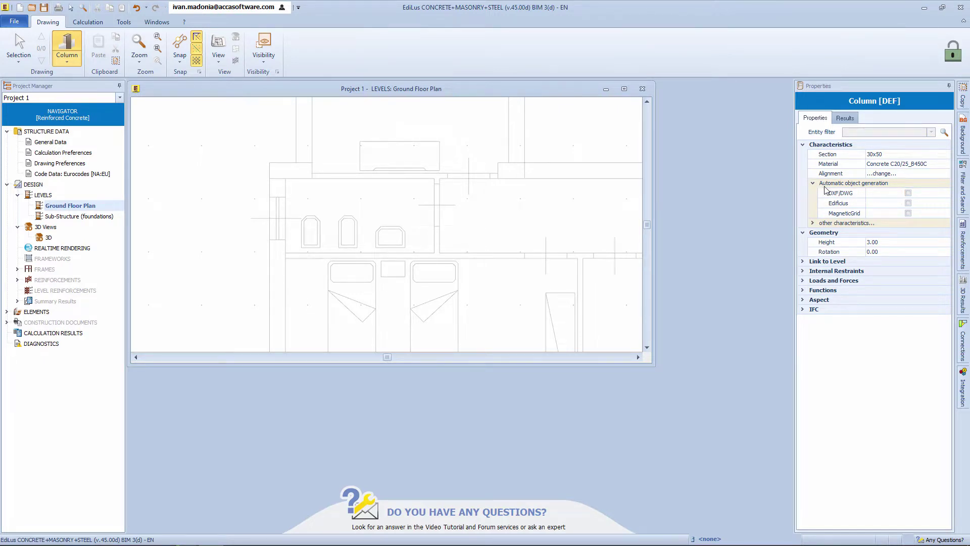
pyautogui.click(908, 193)
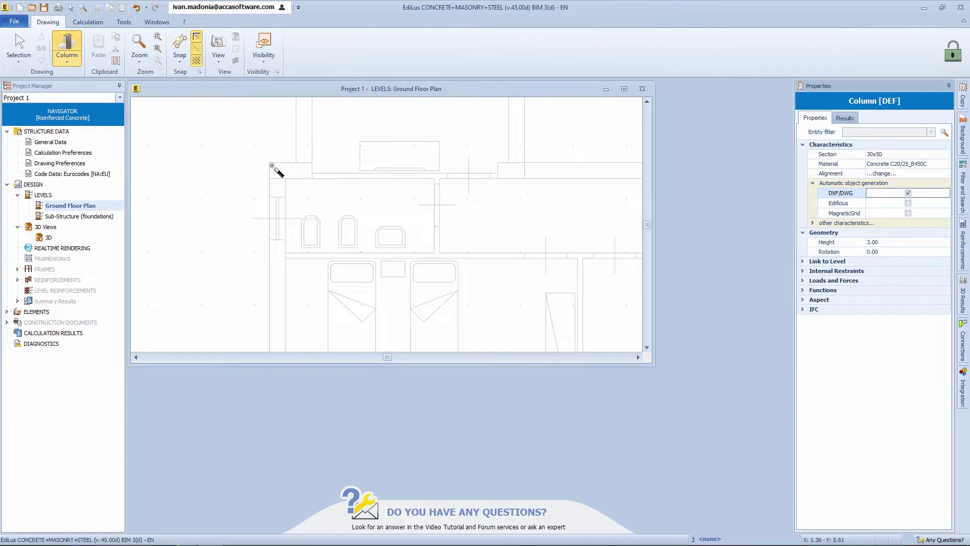
pyautogui.scroll(2, 270, 164)
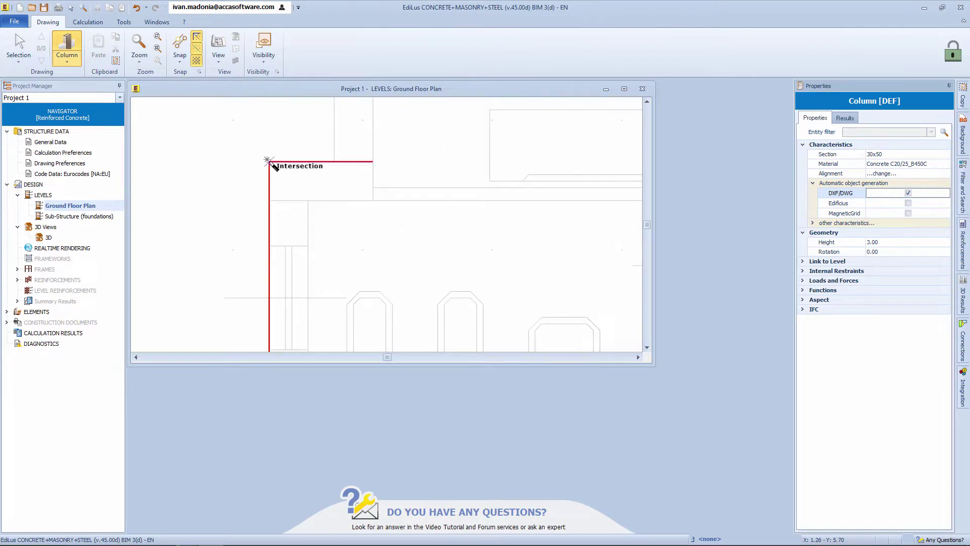
pyautogui.click(270, 162)
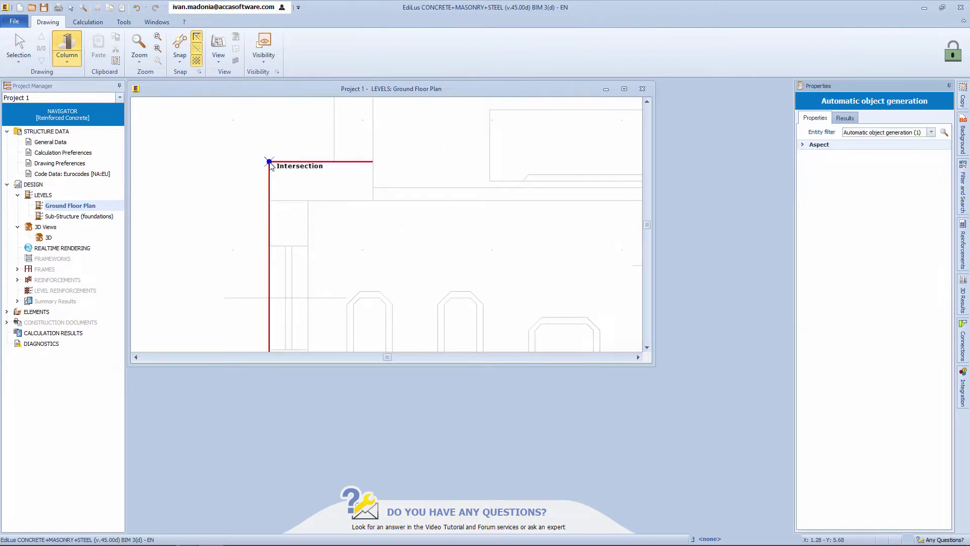
pyautogui.click(372, 201)
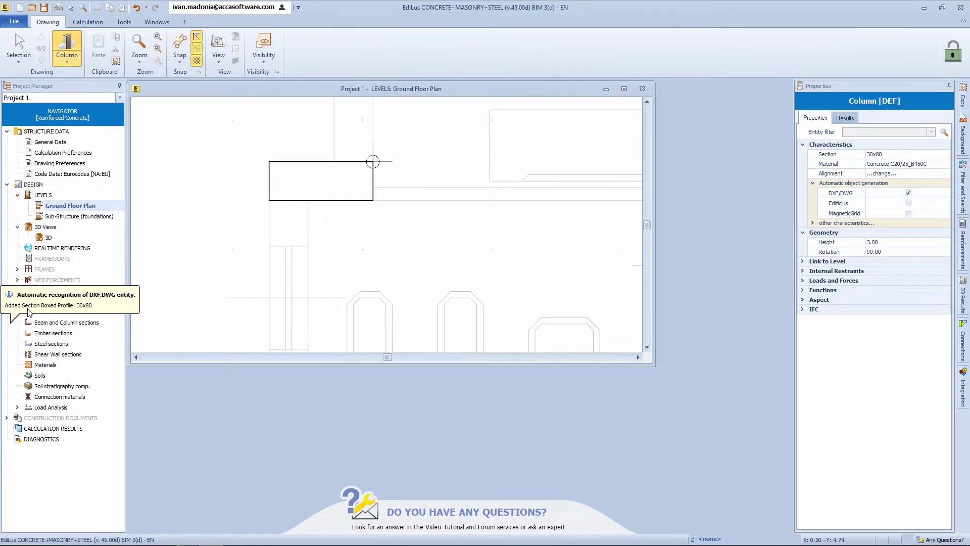
# - Add the two 30x50 interior columns, rotated 90 degrees, on the outlines along the plan's middle row
pyautogui.scroll(-2, 566, 261)
pyautogui.moveTo(567, 261); pyautogui.dragTo(283, 298, button='middle')
pyautogui.click(454, 234)
pyautogui.scroll(-4, 431, 274)
pyautogui.scroll(4, 523, 259)
pyautogui.moveTo(523, 259); pyautogui.dragTo(311, 228, button='middle')
pyautogui.click(392, 253)
pyautogui.press('Escape')
pyautogui.scroll(-5, 394, 251)
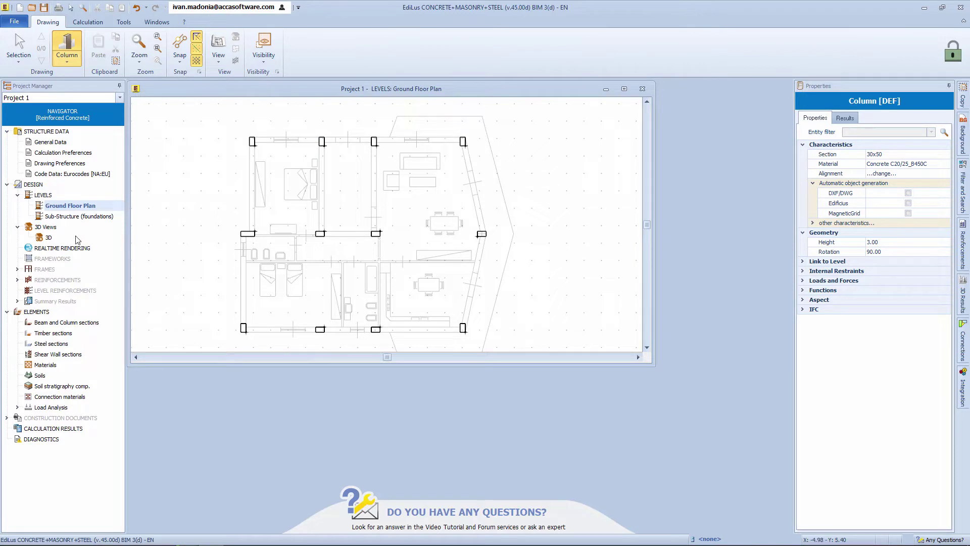
# - Open the 3D view, enlarge its window and return to the Ground Floor Plan drawing
pyautogui.doubleClick(60, 238)
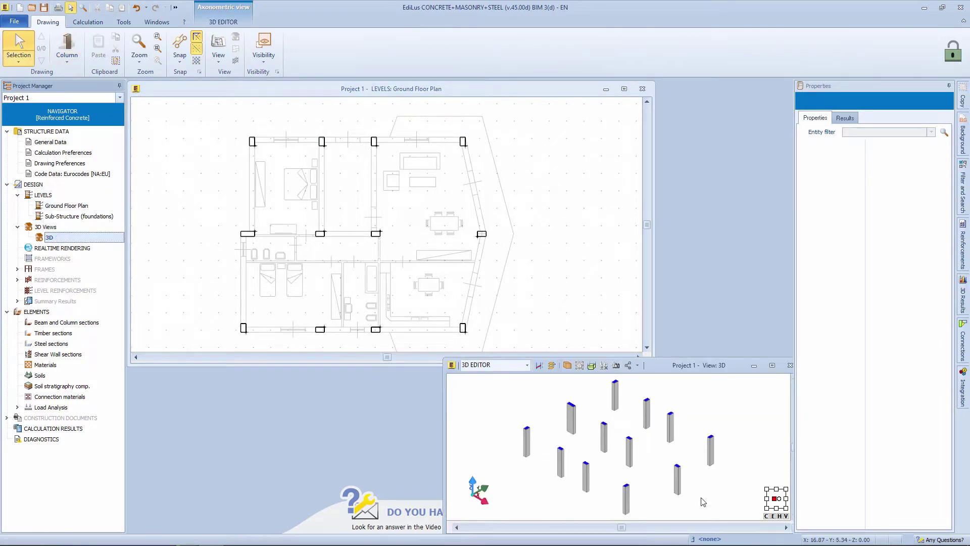
pyautogui.moveTo(444, 361); pyautogui.dragTo(428, 342)
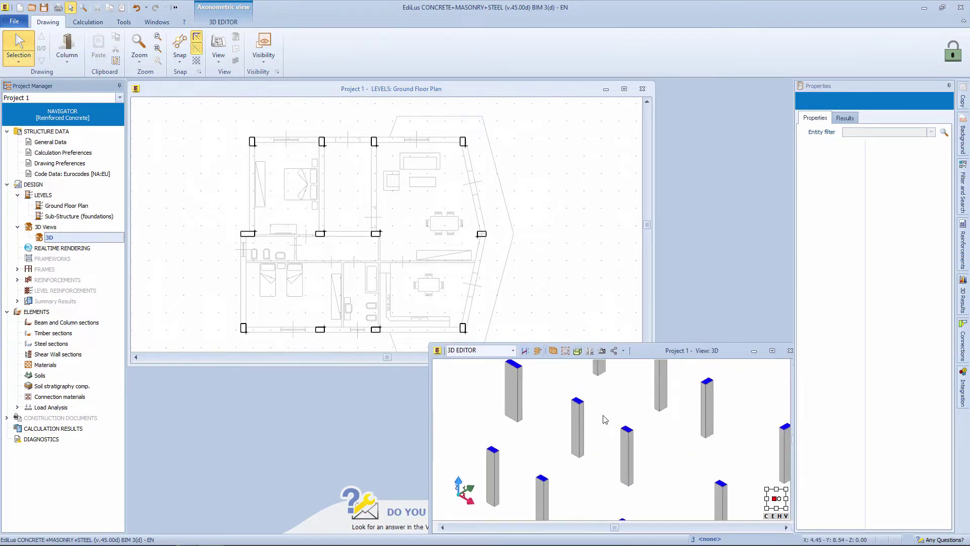
pyautogui.click(486, 95)
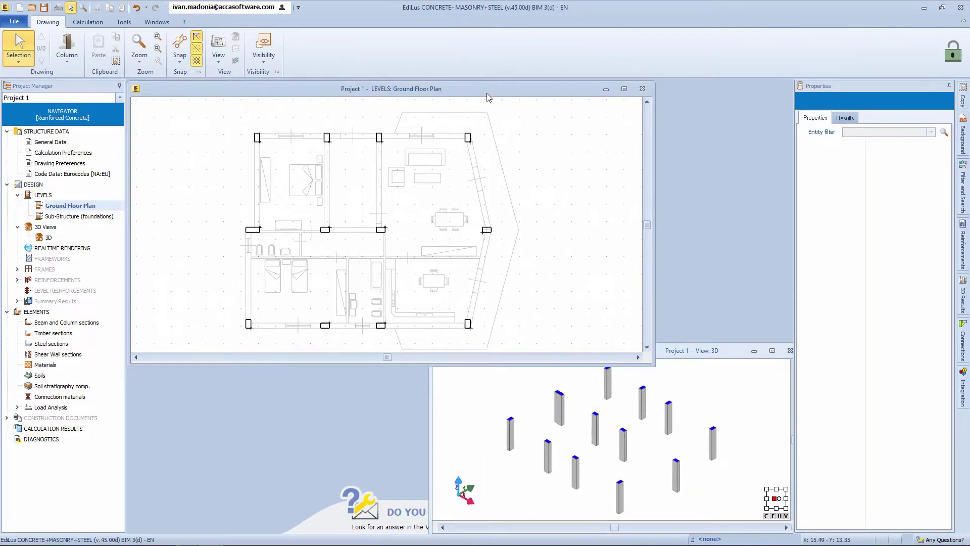
# - Draw a 30x50 beam along the upper wall from the upper-left column to the upper-right column, with its alignment following the wall's outer edge
pyautogui.click(66, 51)
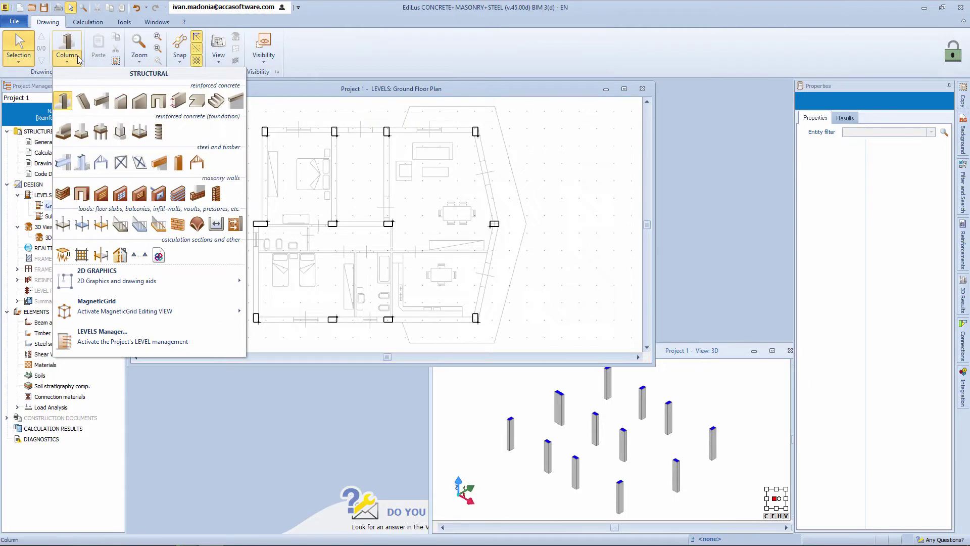
pyautogui.click(100, 102)
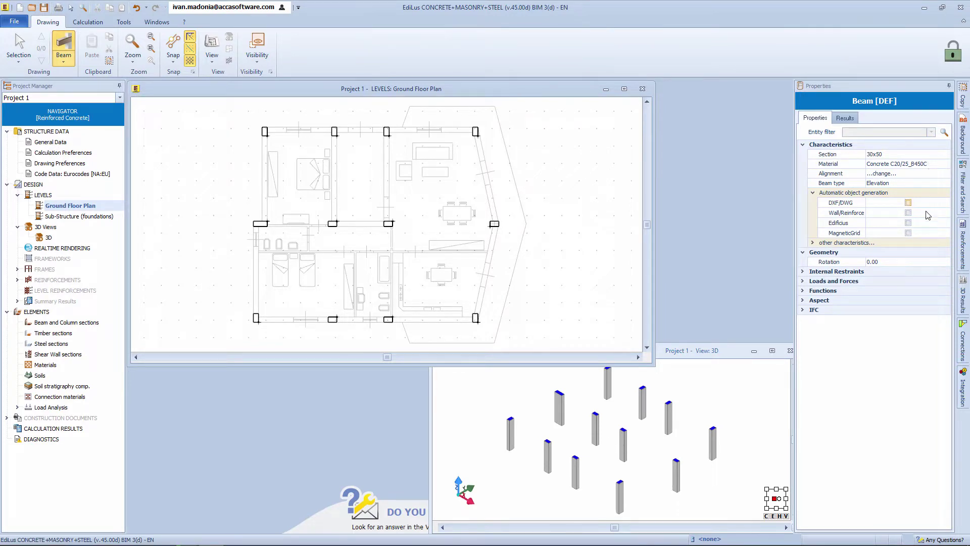
pyautogui.scroll(5, 267, 132)
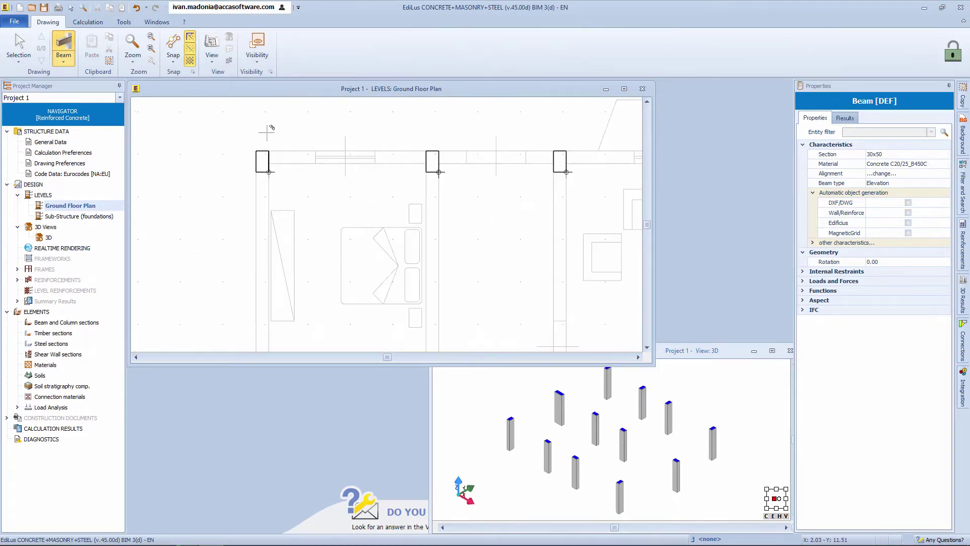
pyautogui.click(271, 169)
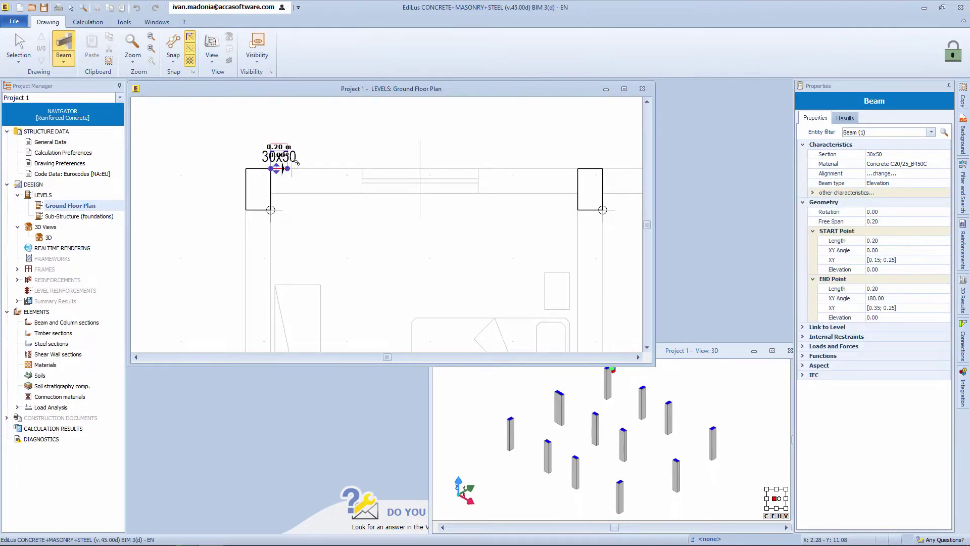
pyautogui.press('F5')
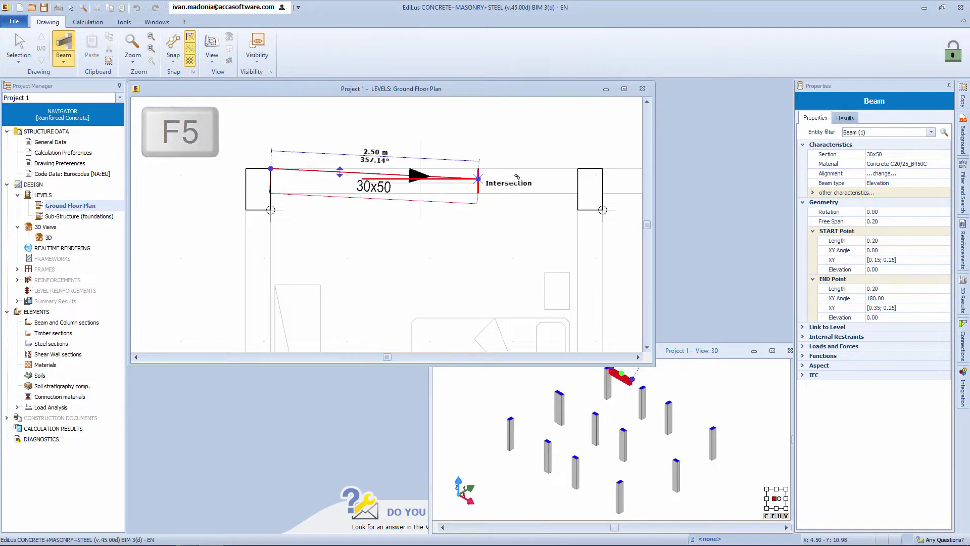
pyautogui.scroll(-3, 596, 173)
pyautogui.moveTo(596, 174); pyautogui.dragTo(251, 174, button='middle')
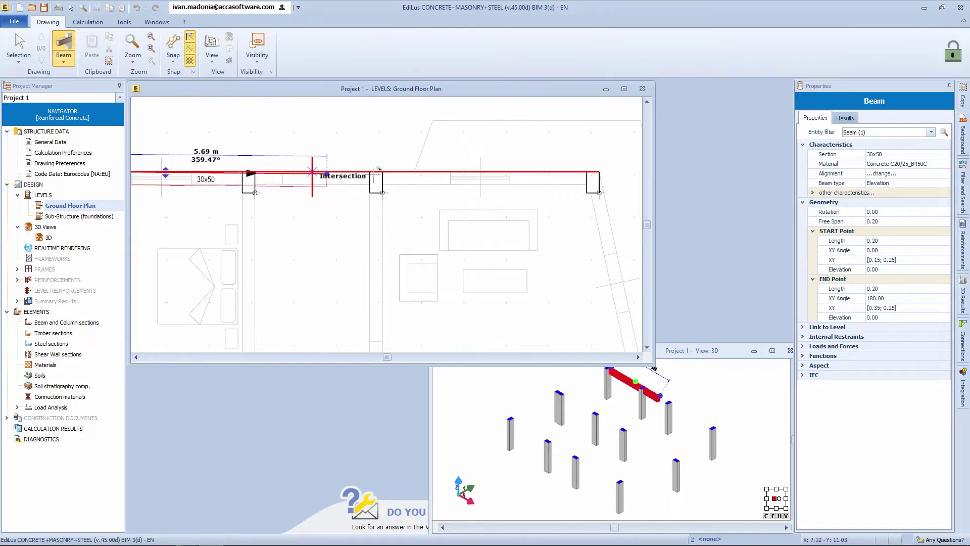
pyautogui.scroll(3, 580, 232)
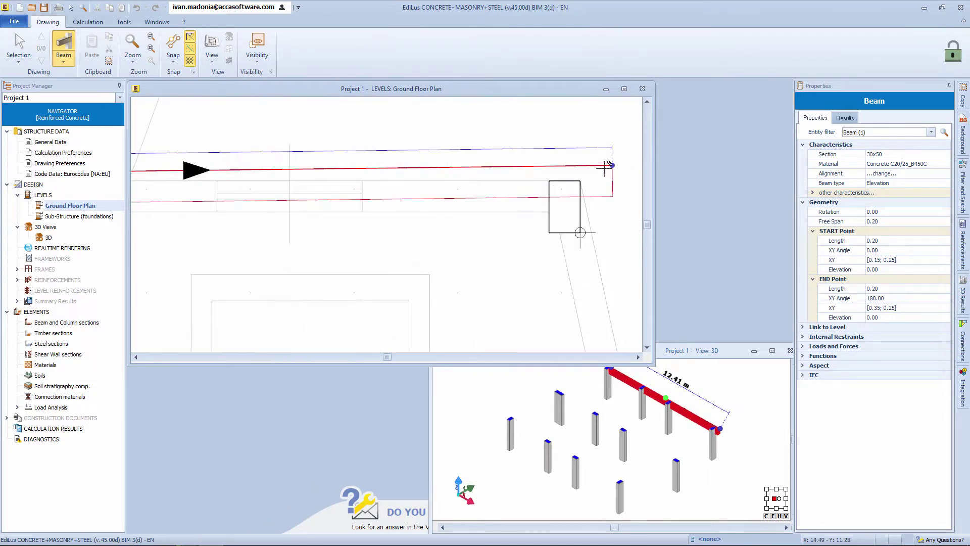
pyautogui.click(580, 180)
# - Continue the 30x50 beams down both slanted wall segments and along the lower wall to the next column
pyautogui.scroll(-2, 526, 253)
pyautogui.scroll(2, 585, 312)
pyautogui.click(585, 312)
pyautogui.scroll(-2, 556, 278)
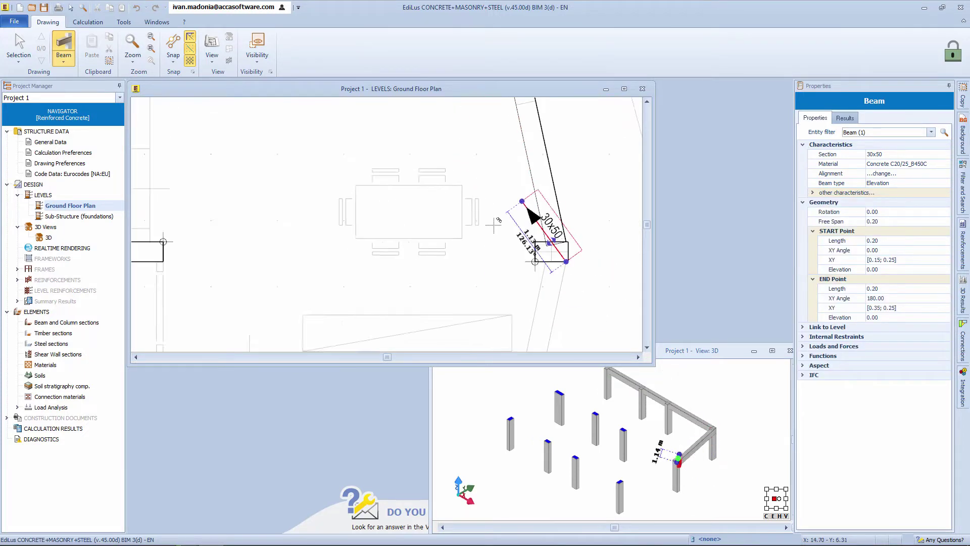
pyautogui.scroll(2, 497, 234)
pyautogui.click(492, 250)
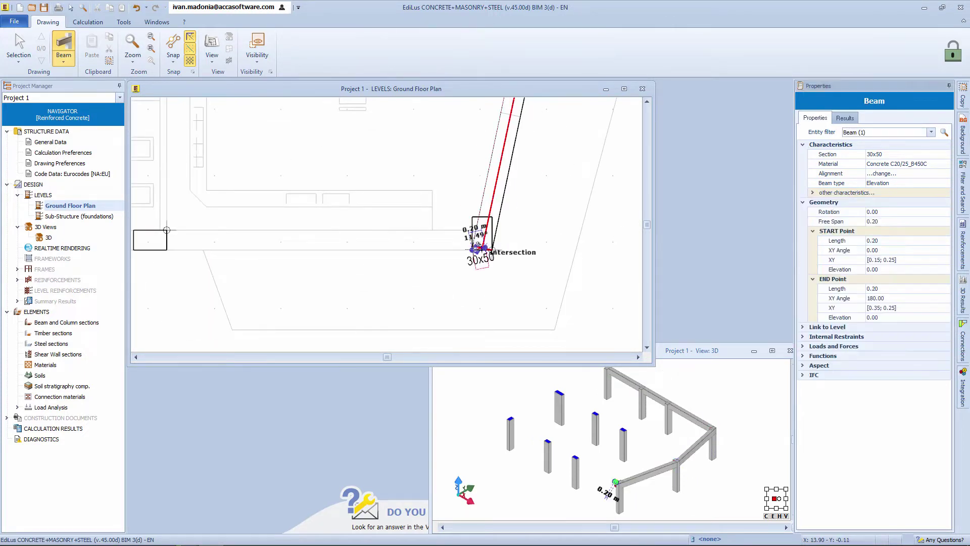
pyautogui.click(166, 249)
# - Enable automatic object generation from DXF/DWG for beams and generate the remaining 30x50 beams along the lower wall
pyautogui.click(908, 202)
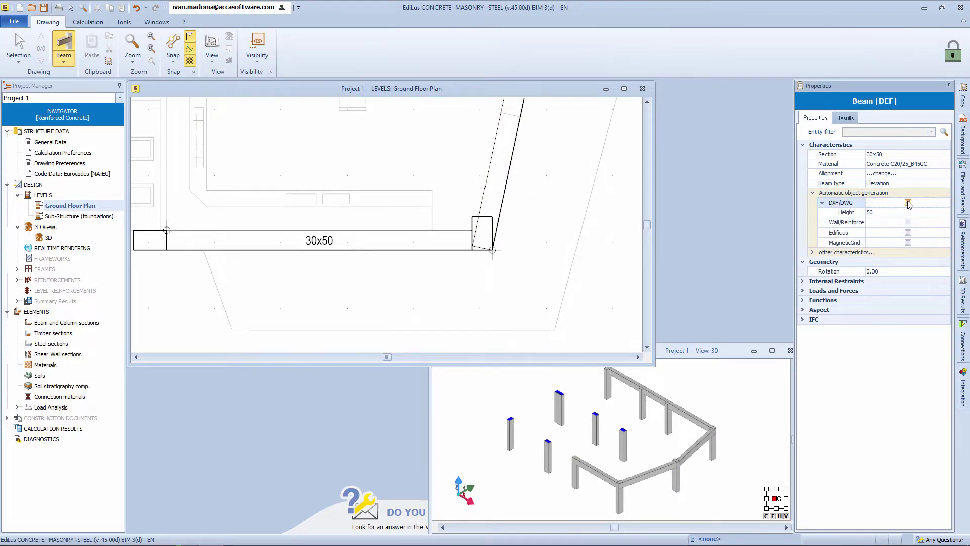
pyautogui.moveTo(334, 214); pyautogui.dragTo(614, 216, button='middle')
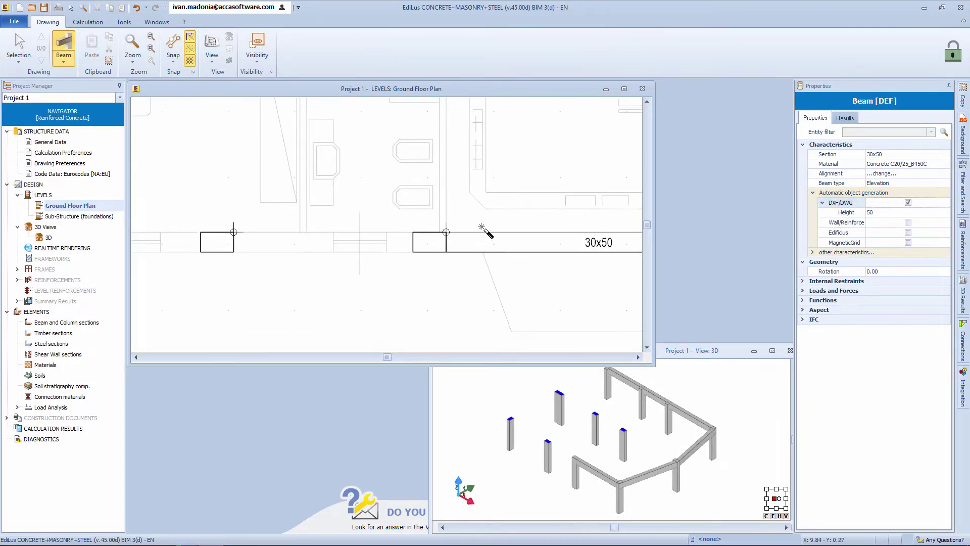
pyautogui.click(458, 257)
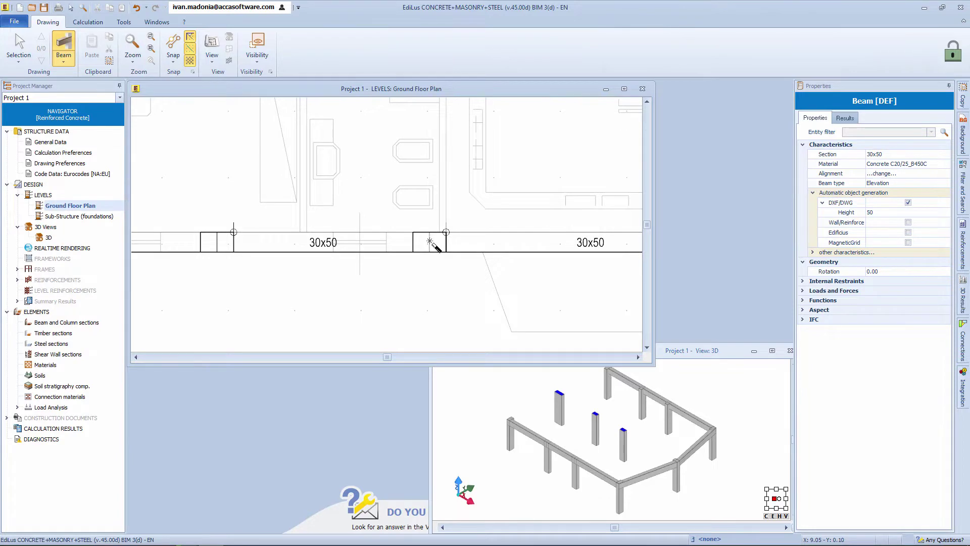
# - Generate the 30x50 beams from the DXF/DWG lines of the two interior walls between the upper wall and the middle column row
pyautogui.scroll(-2, 440, 242)
pyautogui.moveTo(382, 186); pyautogui.dragTo(352, 288, button='middle')
pyautogui.click(288, 143)
pyautogui.click(304, 138)
pyautogui.moveTo(407, 147); pyautogui.dragTo(404, 275, button='middle')
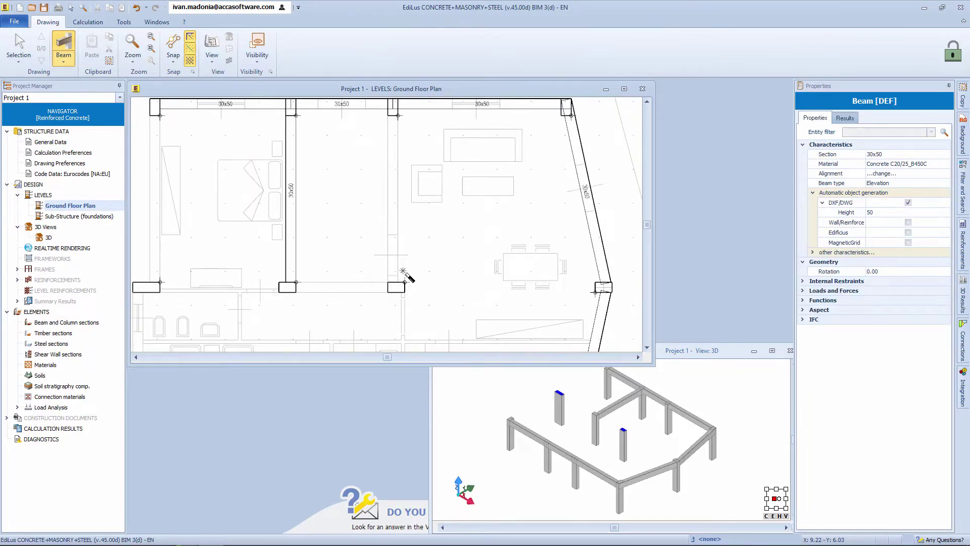
pyautogui.click(406, 218)
pyautogui.click(379, 217)
pyautogui.press('Escape')
# - Extend the interior beam beside the bedroom from the middle column row down to the lower wall's column
pyautogui.click(291, 256)
pyautogui.moveTo(307, 272); pyautogui.dragTo(313, 202, button='middle')
pyautogui.moveTo(292, 211); pyautogui.dragTo(291, 247)
pyautogui.moveTo(294, 323); pyautogui.dragTo(308, 197, button='middle')
pyautogui.scroll(5, 308, 274)
pyautogui.click(308, 274)
# - Extend the interior beam beside the living room down to the lower wall's column
pyautogui.scroll(-4, 342, 282)
pyautogui.moveTo(449, 174); pyautogui.dragTo(377, 132, button='middle')
pyautogui.click(390, 156)
pyautogui.click(391, 172)
pyautogui.scroll(3, 371, 231)
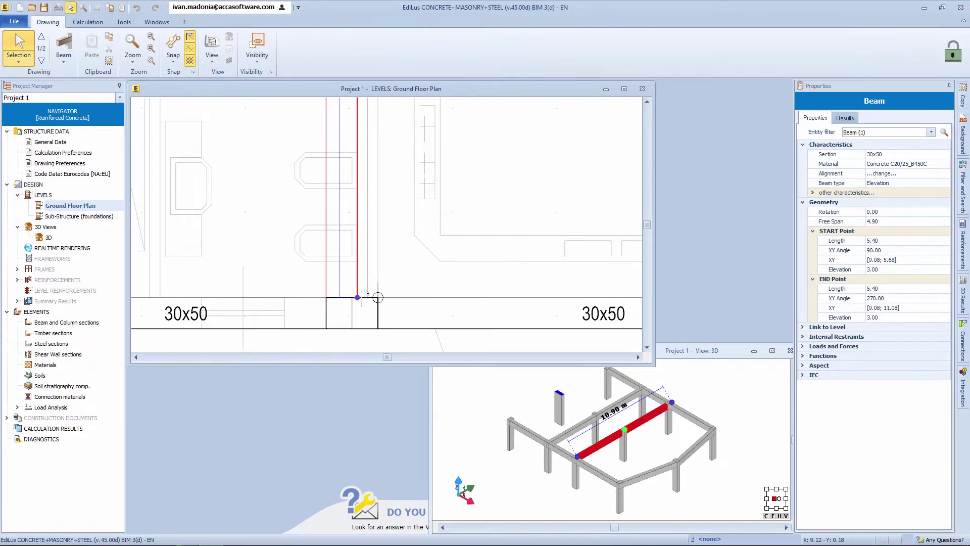
pyautogui.click(361, 297)
# - Draw a 30x50 beam along the middle row from the 30x80 column to the column where the slanted walls meet
pyautogui.scroll(-5, 424, 237)
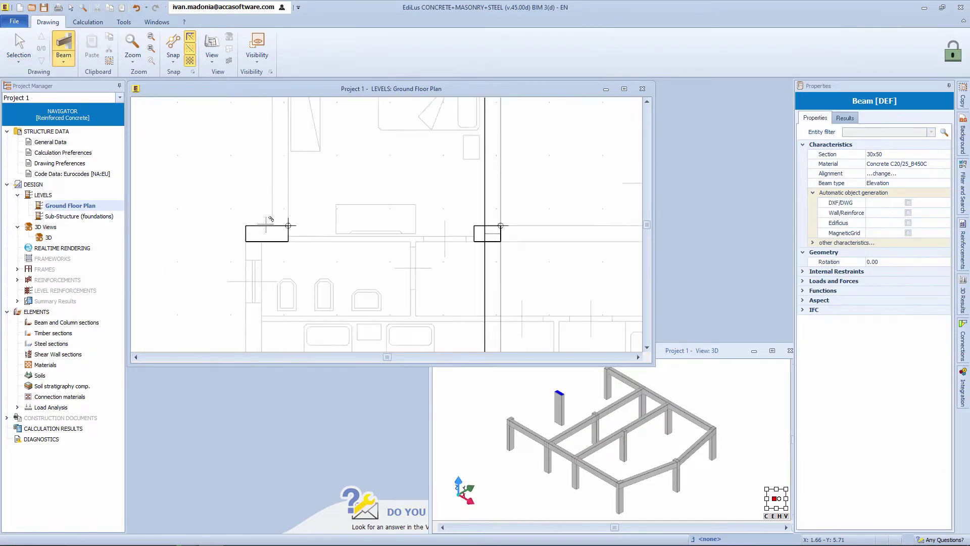
pyautogui.scroll(1, 268, 221)
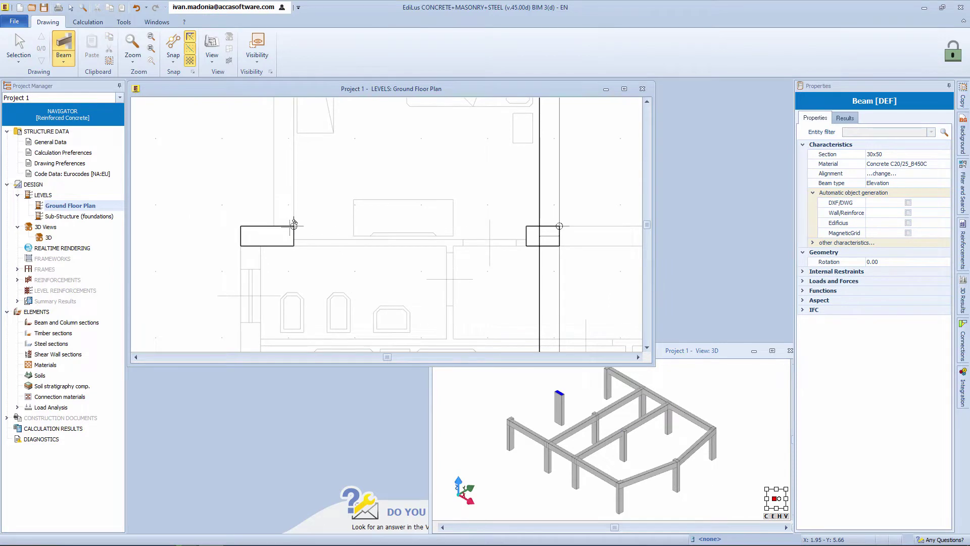
pyautogui.click(294, 226)
pyautogui.moveTo(579, 233); pyautogui.dragTo(132, 208, button='middle')
pyautogui.scroll(-4, 132, 208)
pyautogui.scroll(3, 390, 202)
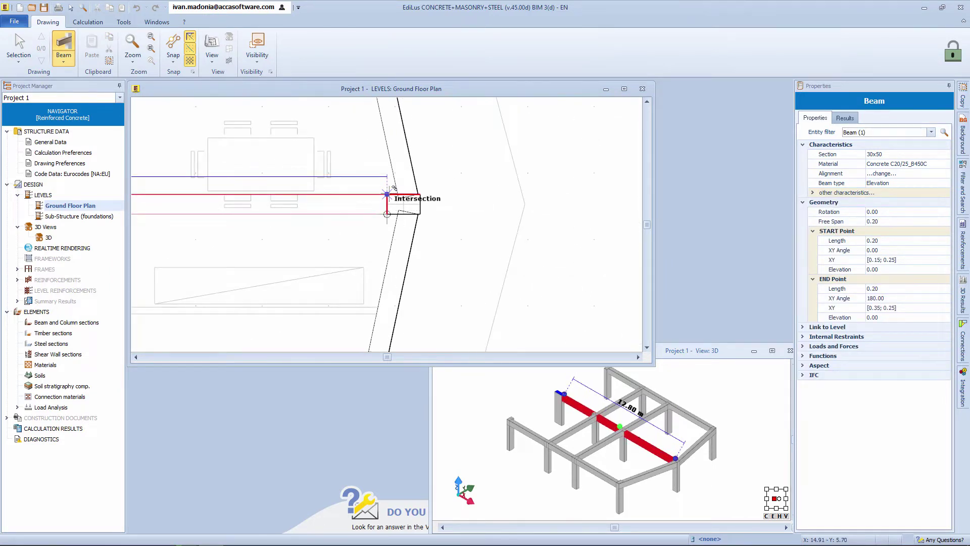
pyautogui.click(387, 194)
# - Rotate the plan's lower-right corner column about its outer corner to align it with the slanted beam
pyautogui.moveTo(409, 232); pyautogui.dragTo(402, 170, button='middle')
pyautogui.scroll(-1, 403, 171)
pyautogui.moveTo(407, 267); pyautogui.dragTo(416, 112, button='middle')
pyautogui.scroll(3, 337, 299)
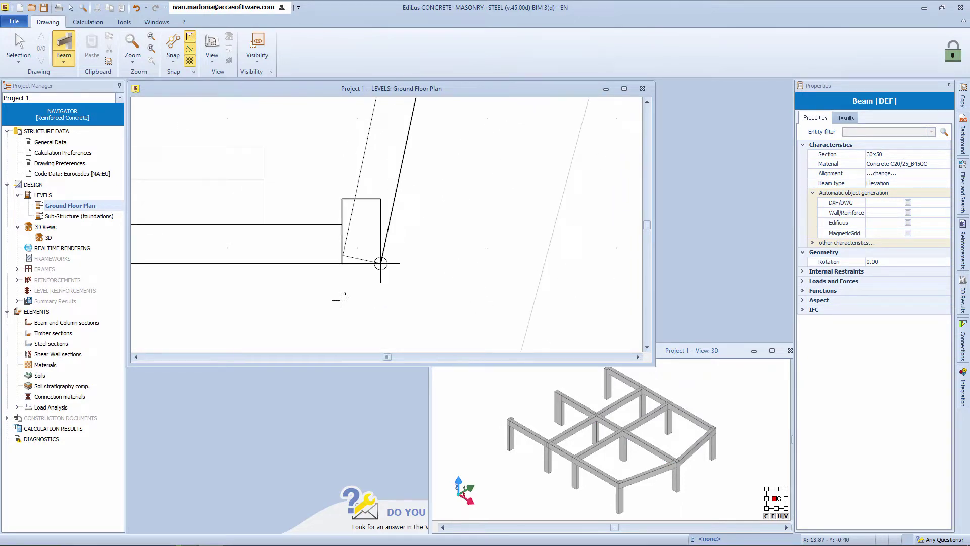
pyautogui.press('Escape')
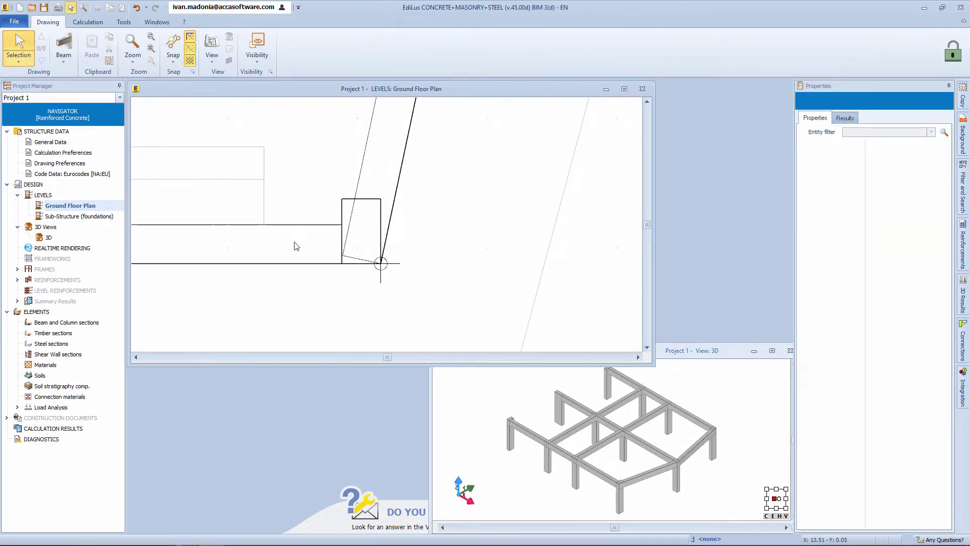
pyautogui.click(343, 209)
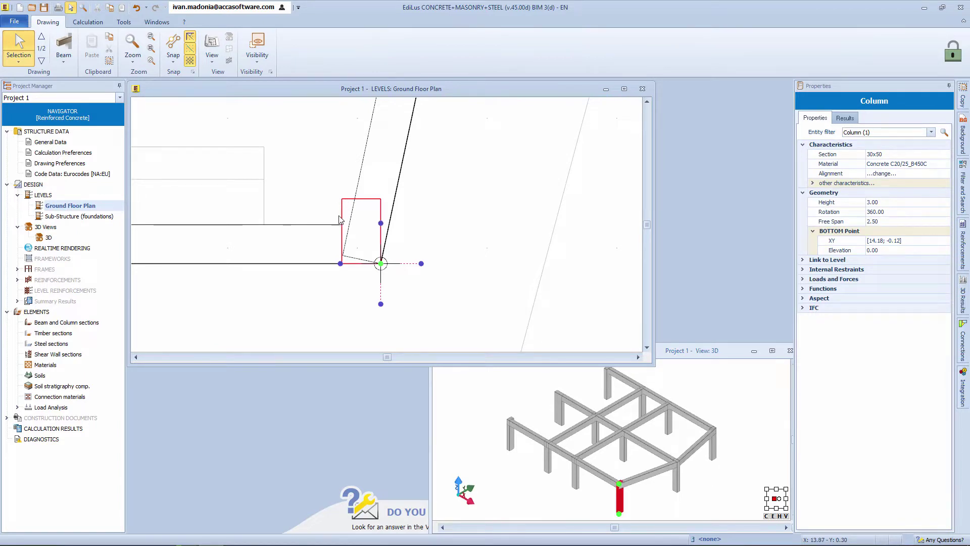
pyautogui.moveTo(381, 223); pyautogui.dragTo(368, 165)
pyautogui.moveTo(351, 181); pyautogui.dragTo(309, 332, button='middle')
pyautogui.scroll(-3, 334, 259)
pyautogui.scroll(-3, 337, 248)
pyautogui.scroll(6, 379, 112)
pyautogui.click(354, 165)
pyautogui.scroll(-5, 358, 197)
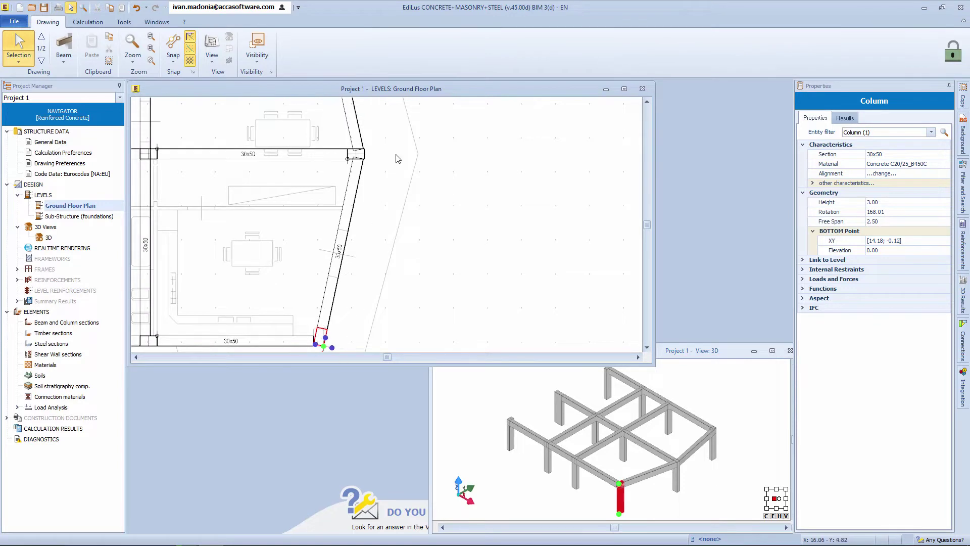
# - Shift the upper-right corner column's insertion point to its outer corner and rotate the column to align with the slanted beam
pyautogui.scroll(-3, 389, 183)
pyautogui.scroll(3, 329, 186)
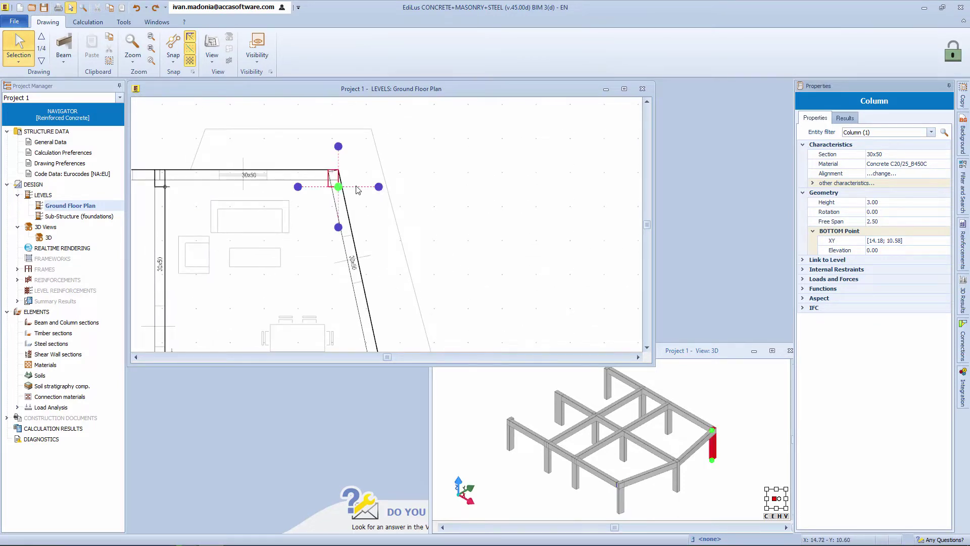
pyautogui.press('Up')
pyautogui.press('Up')
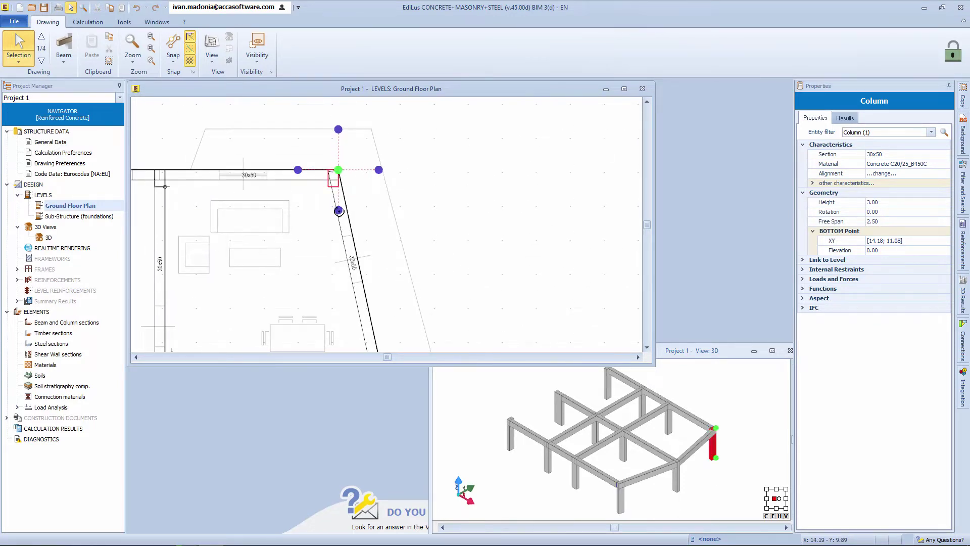
pyautogui.scroll(5, 348, 218)
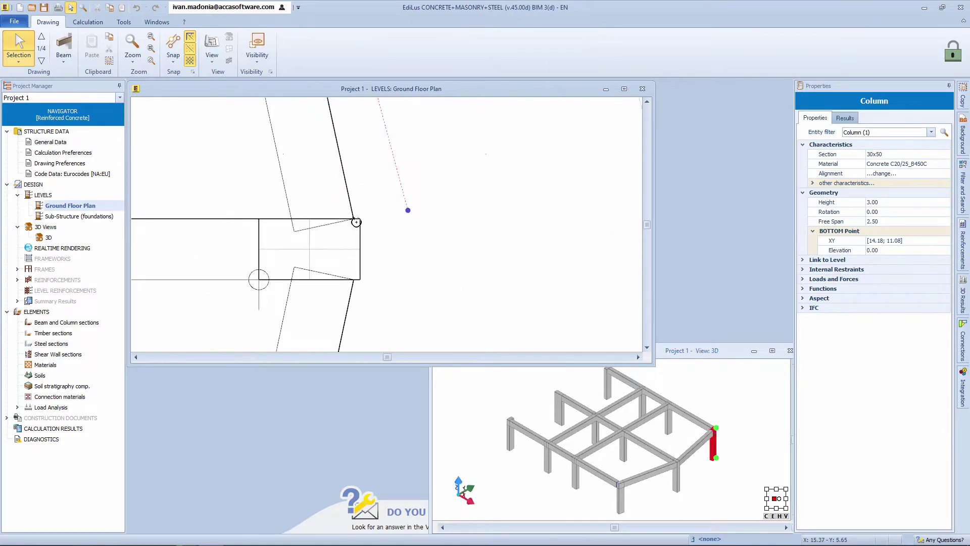
pyautogui.click(355, 219)
pyautogui.scroll(-5, 383, 234)
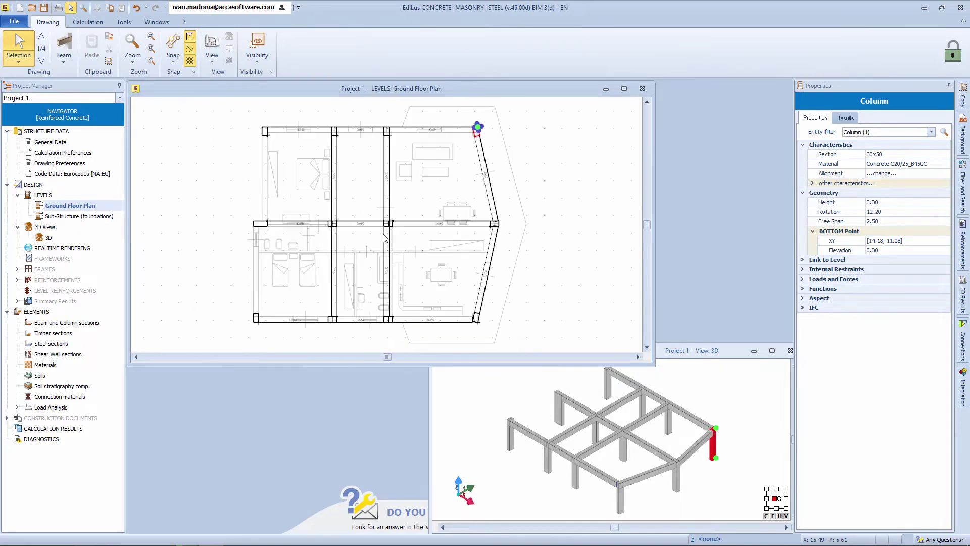
pyautogui.press('Escape')
# - Start a Reinforced Concrete Floor and set its load analysis to Residential H20
pyautogui.click(66, 61)
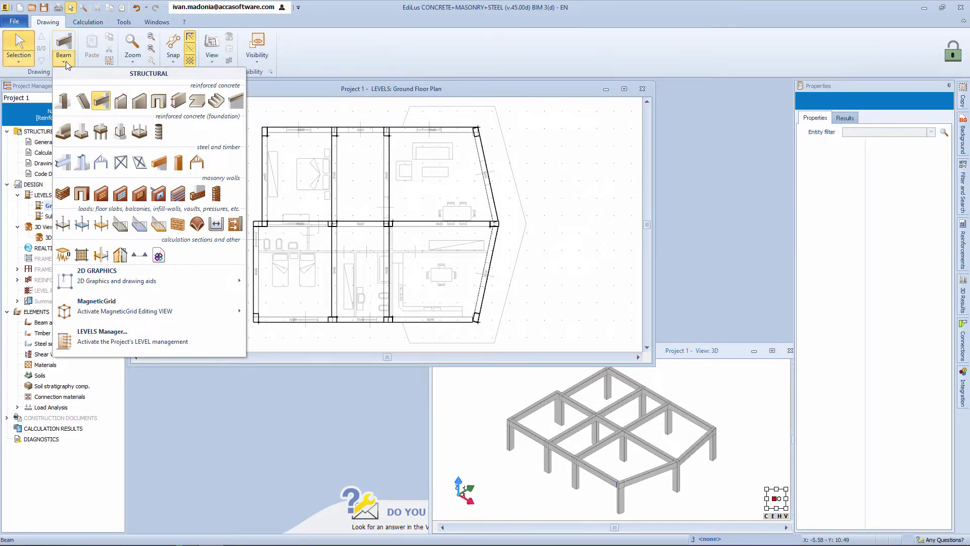
pyautogui.click(63, 224)
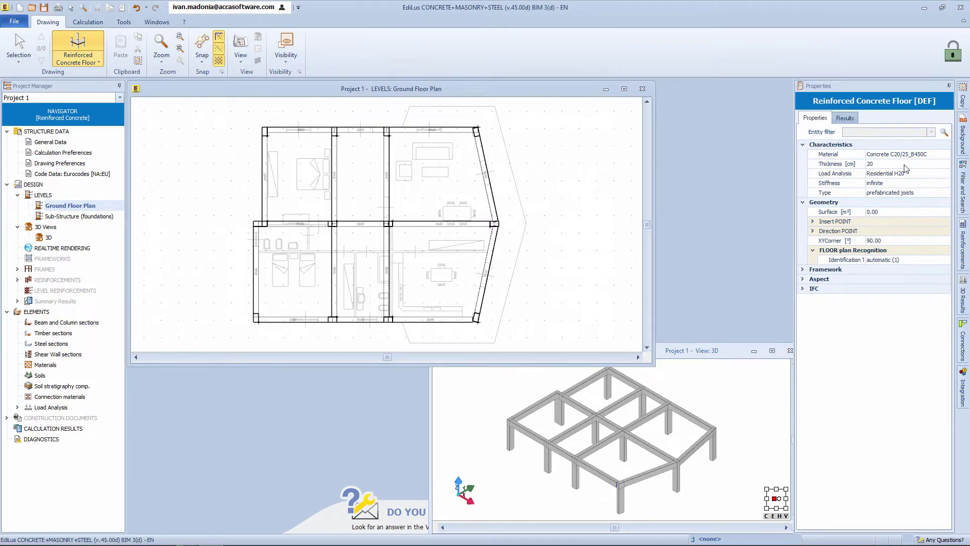
pyautogui.click(945, 175)
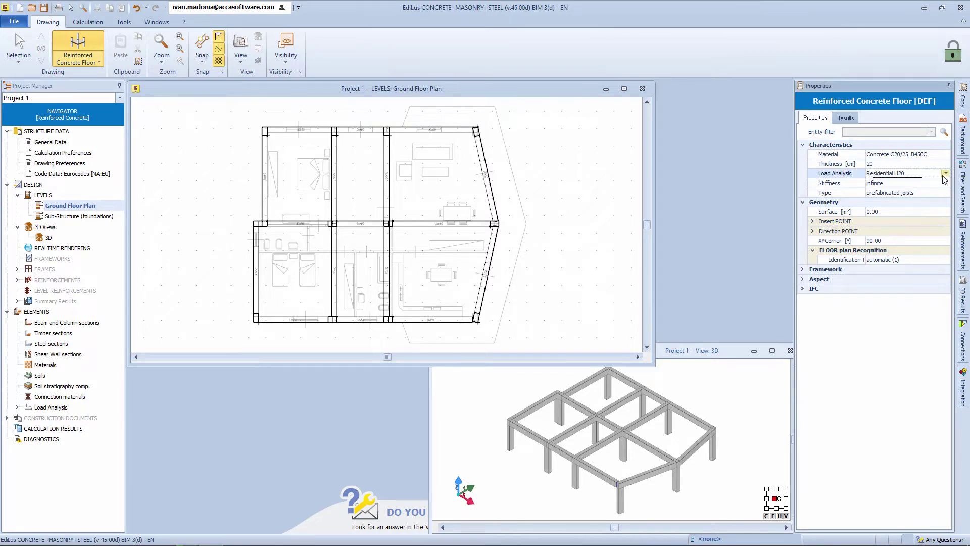
pyautogui.click(945, 173)
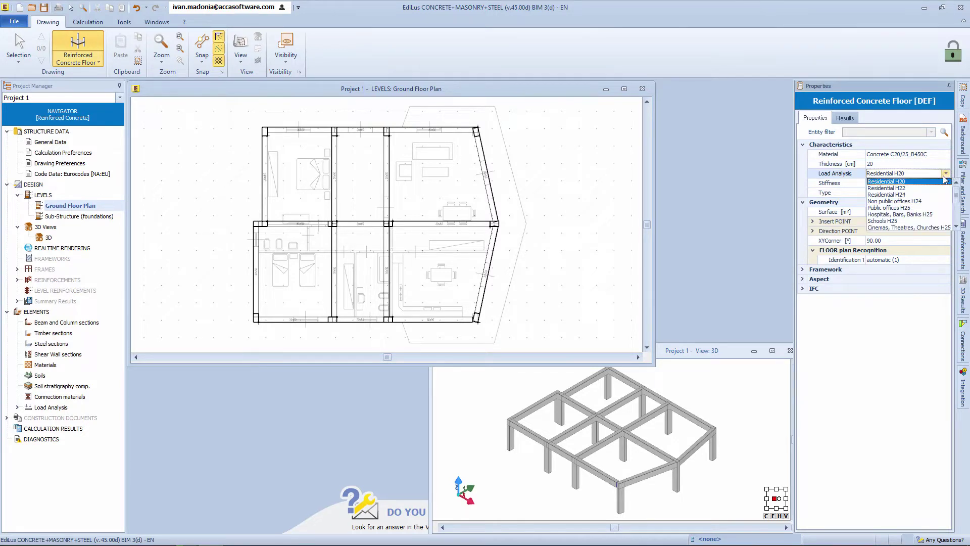
pyautogui.click(915, 181)
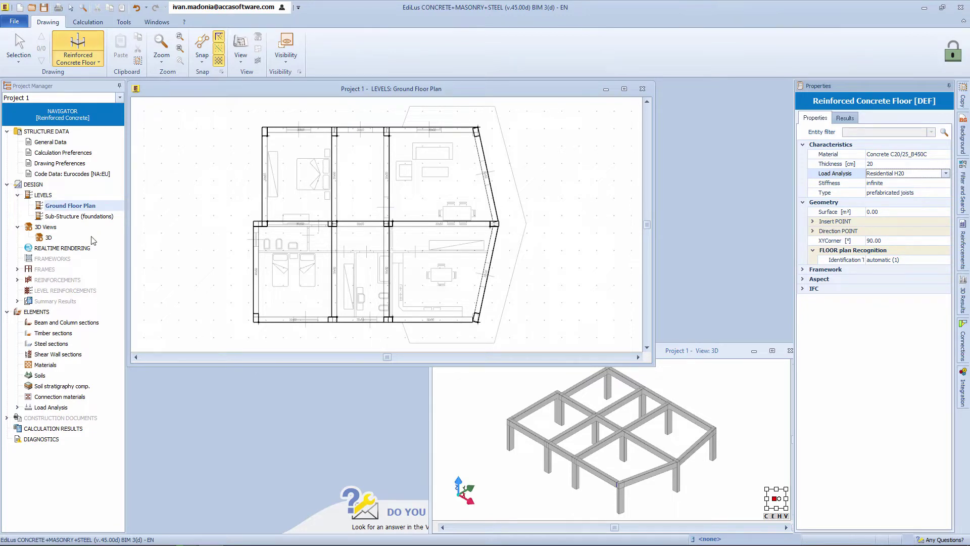
# - Review the Residential H20 load analysis under the R.C. and P.R.C. floor decks, including its load type options
pyautogui.click(16, 407)
pyautogui.click(62, 419)
pyautogui.doubleClick(64, 420)
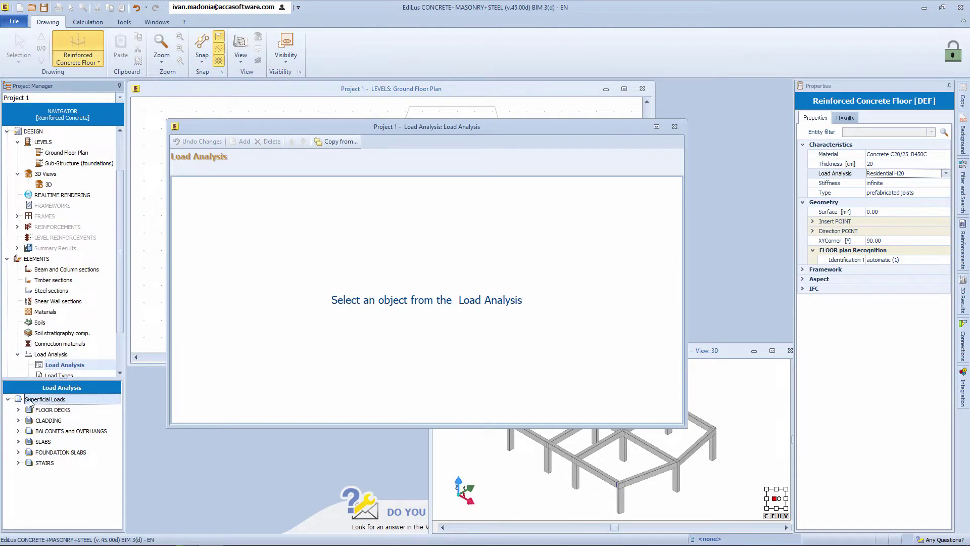
pyautogui.doubleClick(50, 411)
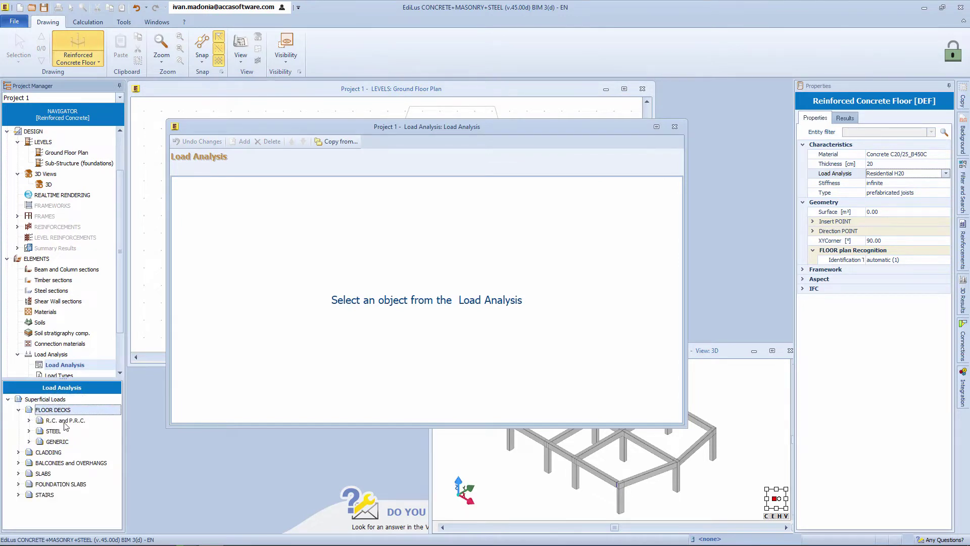
pyautogui.doubleClick(76, 421)
pyautogui.click(81, 431)
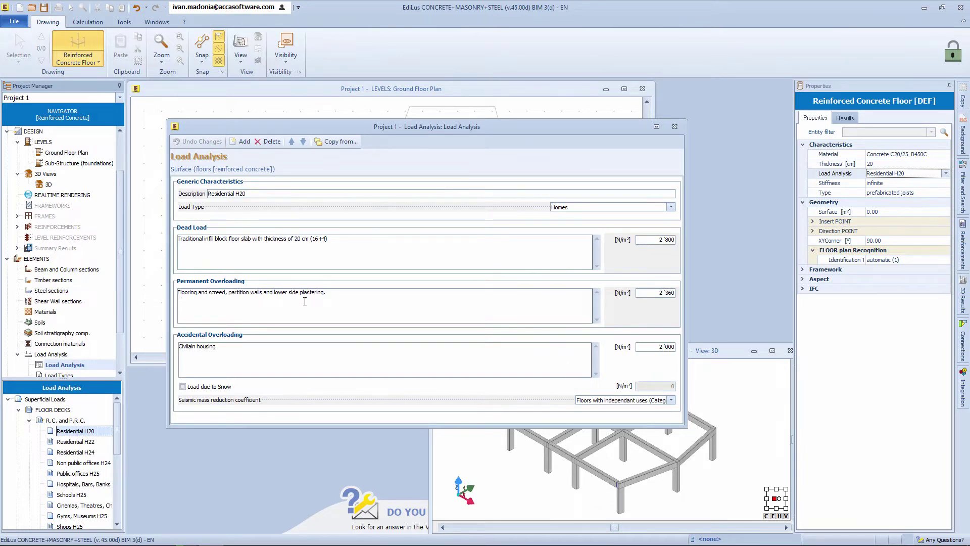
pyautogui.click(662, 208)
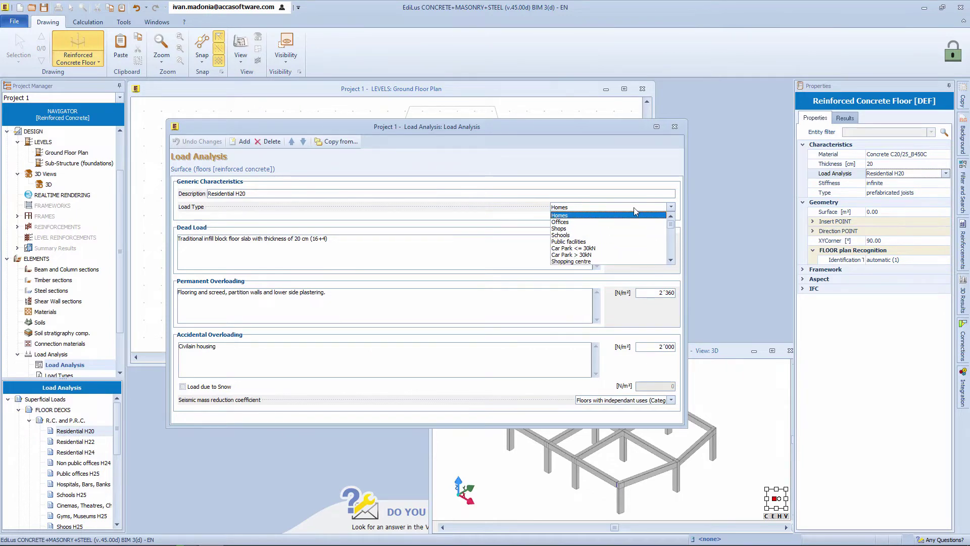
pyautogui.click(498, 225)
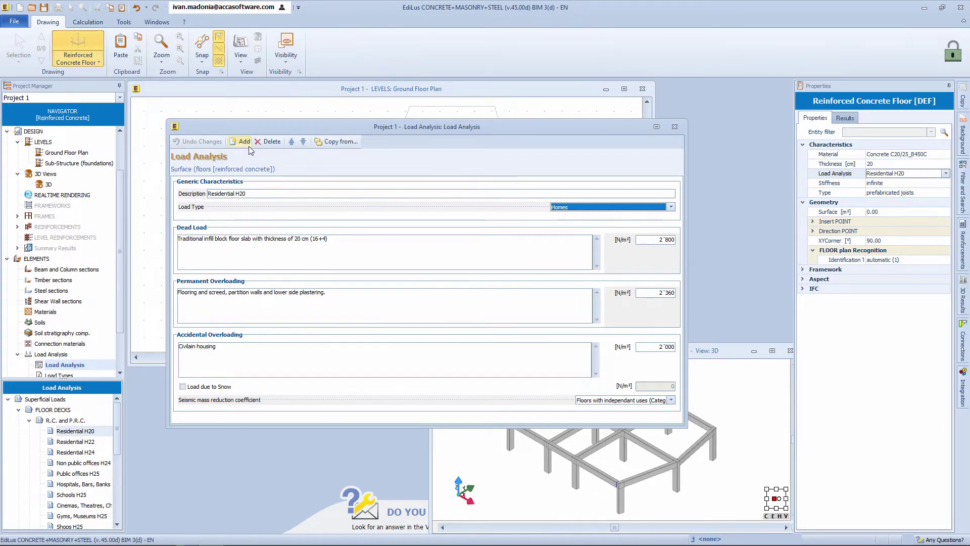
pyautogui.click(673, 126)
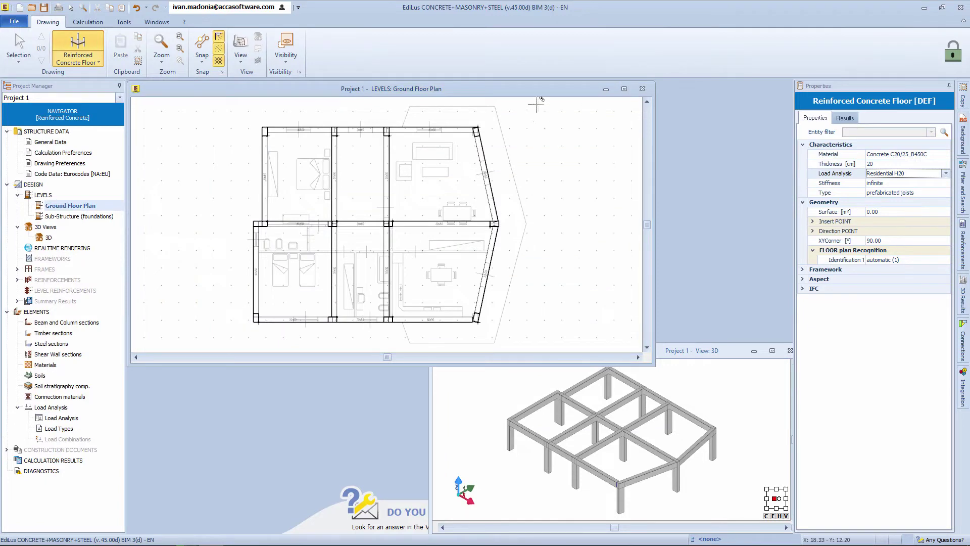
# - Place Reinforced Concrete Floors in the three upper bays by drawing one horizontal direction line across them
pyautogui.scroll(5, 306, 203)
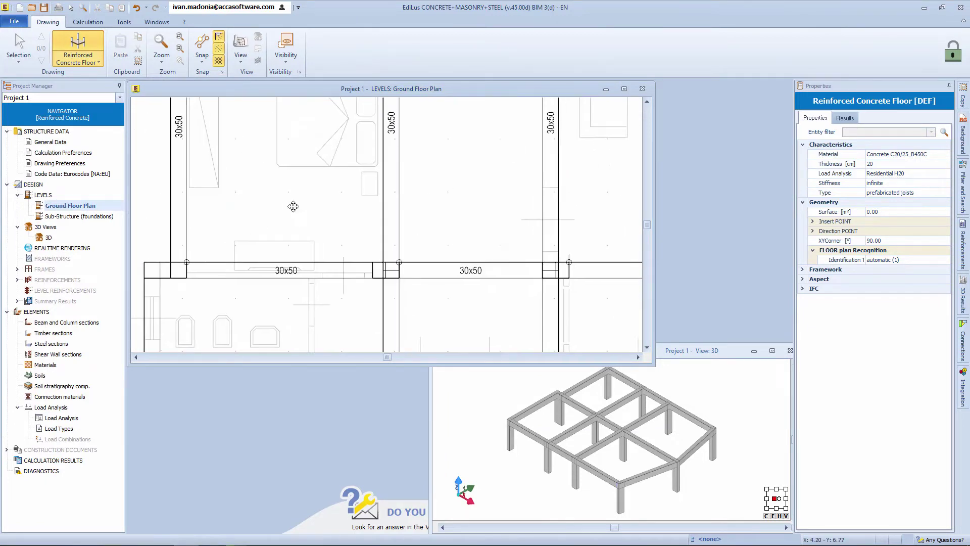
pyautogui.click(223, 245)
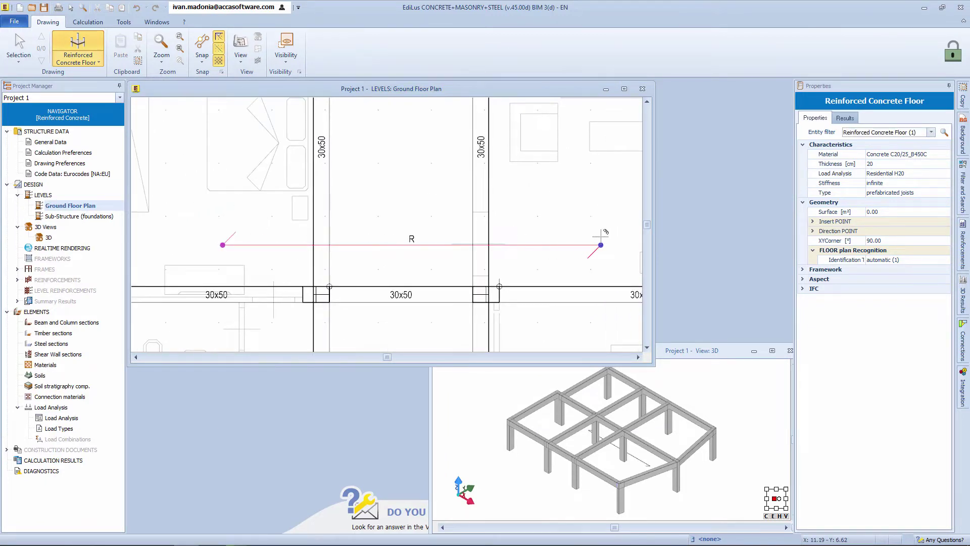
pyautogui.click(601, 245)
pyautogui.scroll(-3, 353, 227)
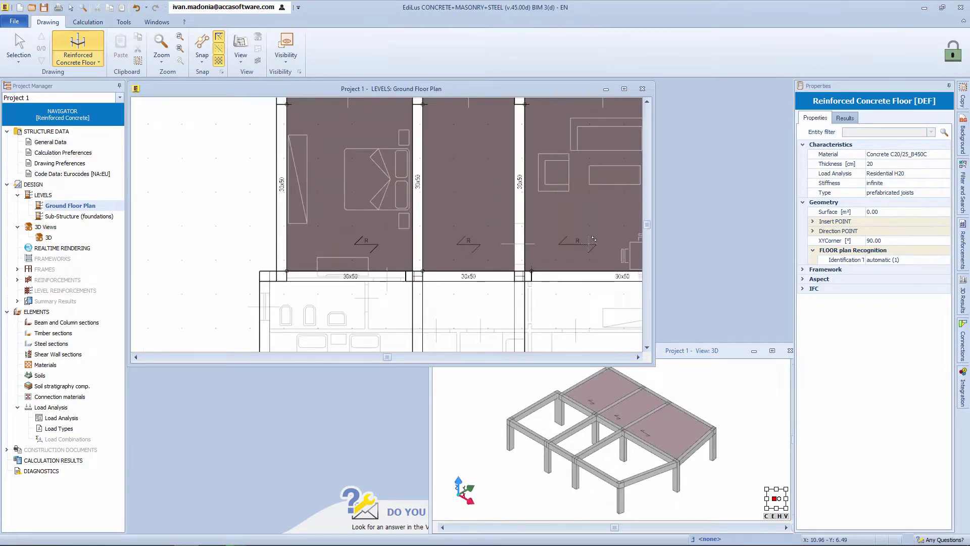
# - Place Reinforced Concrete Floors in the three lower bays with a horizontal direction line from the left bay to the right bay
pyautogui.scroll(-3, 346, 245)
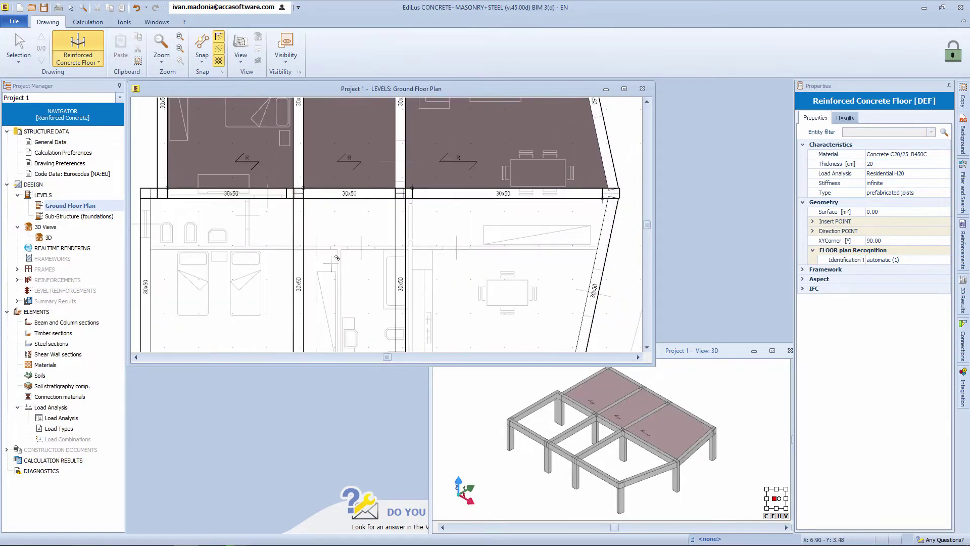
pyautogui.click(260, 284)
pyautogui.click(455, 285)
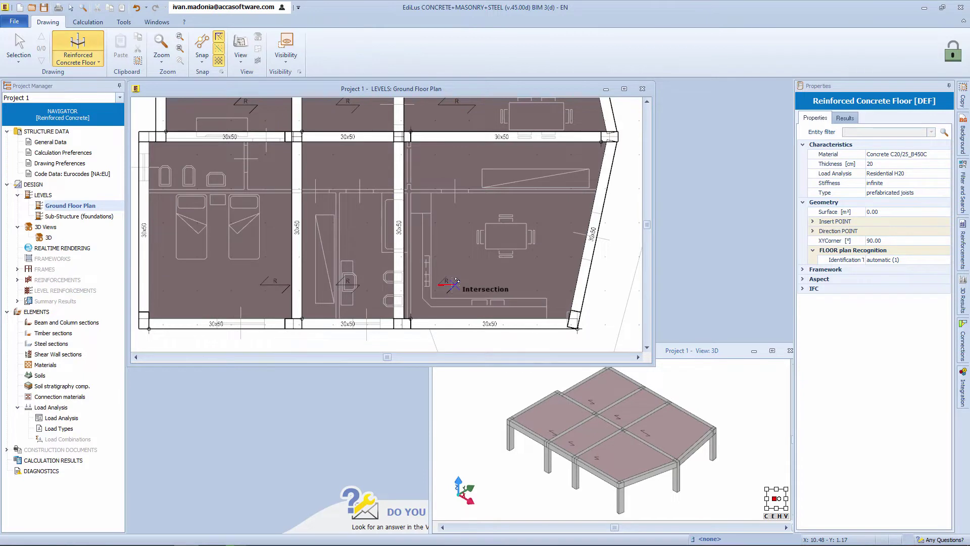
pyautogui.scroll(3, 647, 455)
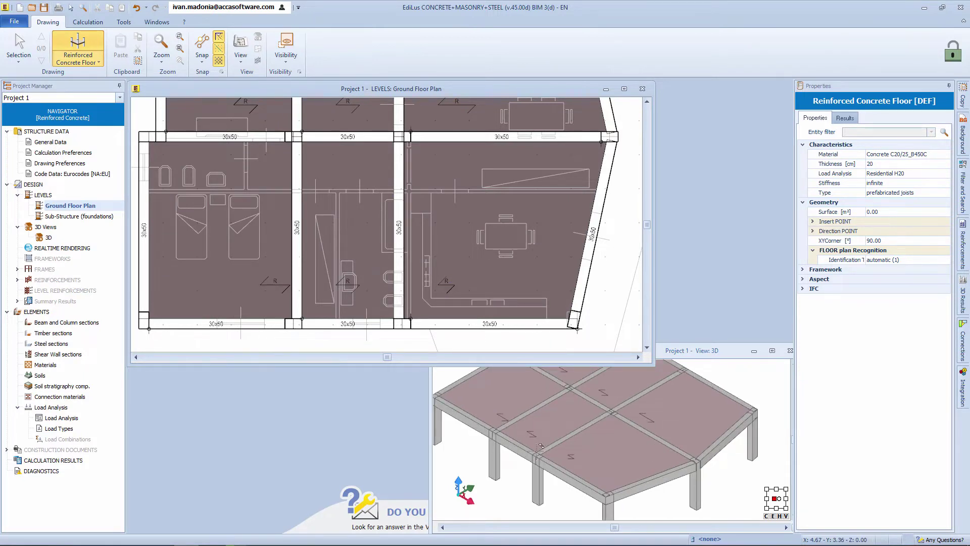
# - Set the 3D view to Structural mode, enlarge its window and orbit the wireframe model
pyautogui.click(722, 360)
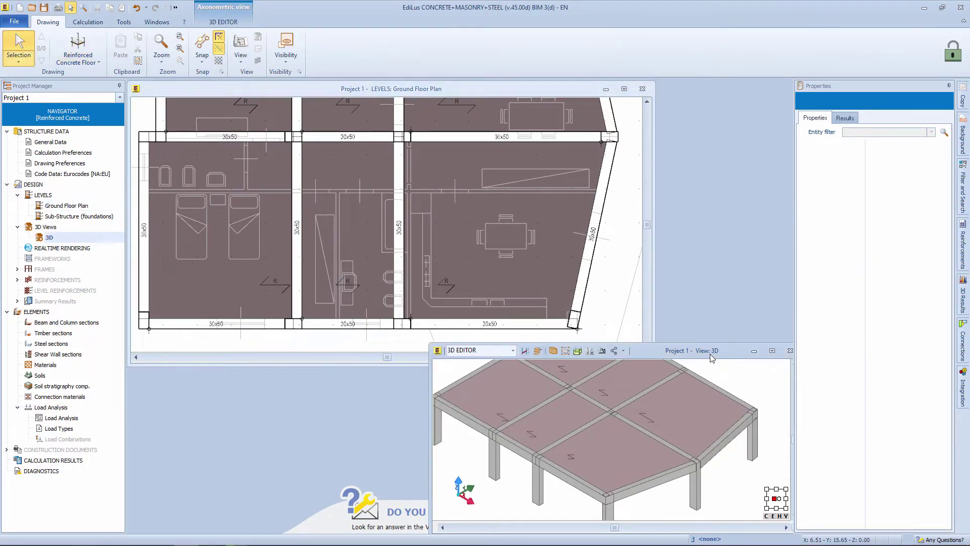
pyautogui.click(513, 350)
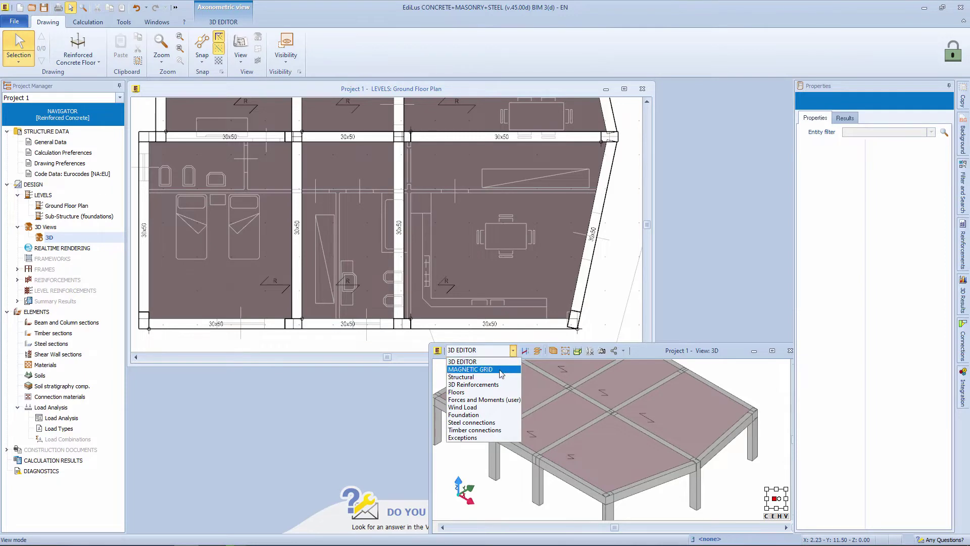
pyautogui.click(485, 377)
pyautogui.moveTo(431, 343); pyautogui.dragTo(396, 282)
pyautogui.moveTo(612, 407); pyautogui.dragTo(622, 443, button='middle')
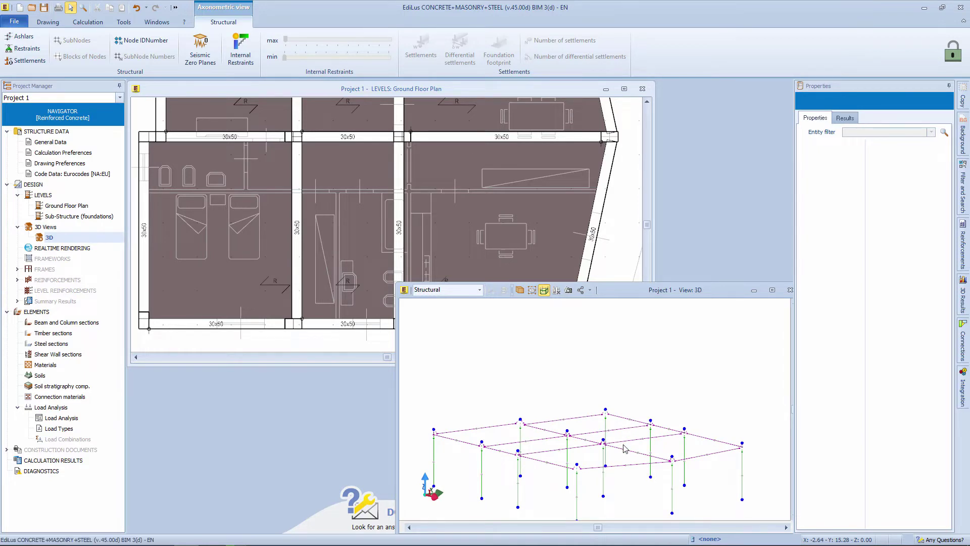
# - Display the linear vertical loads in the 3D results for all load conditions and examine them on the structural model
pyautogui.click(963, 299)
pyautogui.click(819, 124)
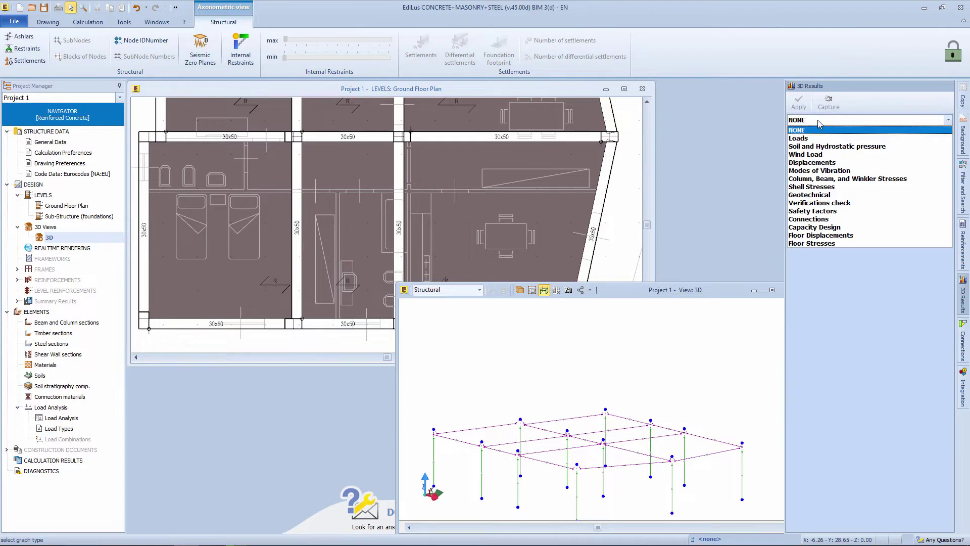
pyautogui.click(811, 134)
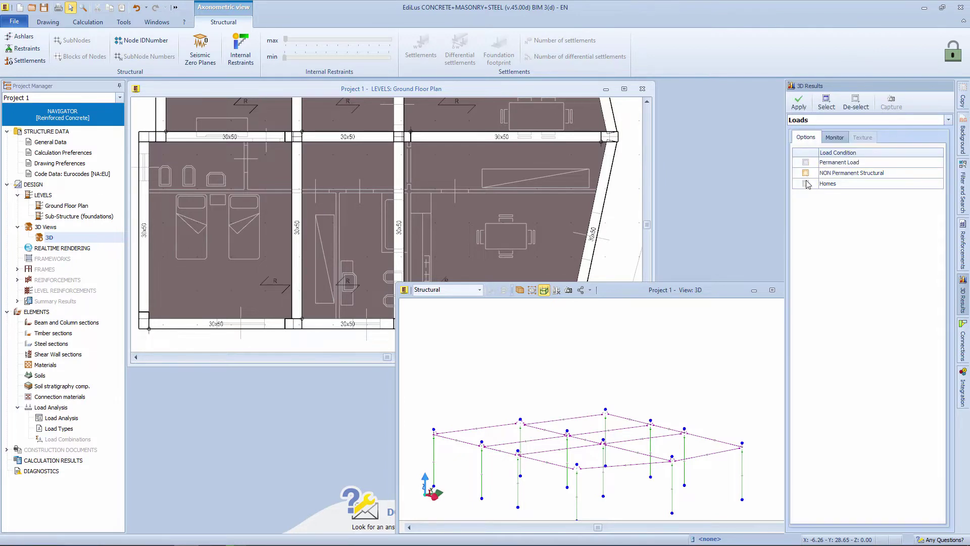
pyautogui.click(827, 101)
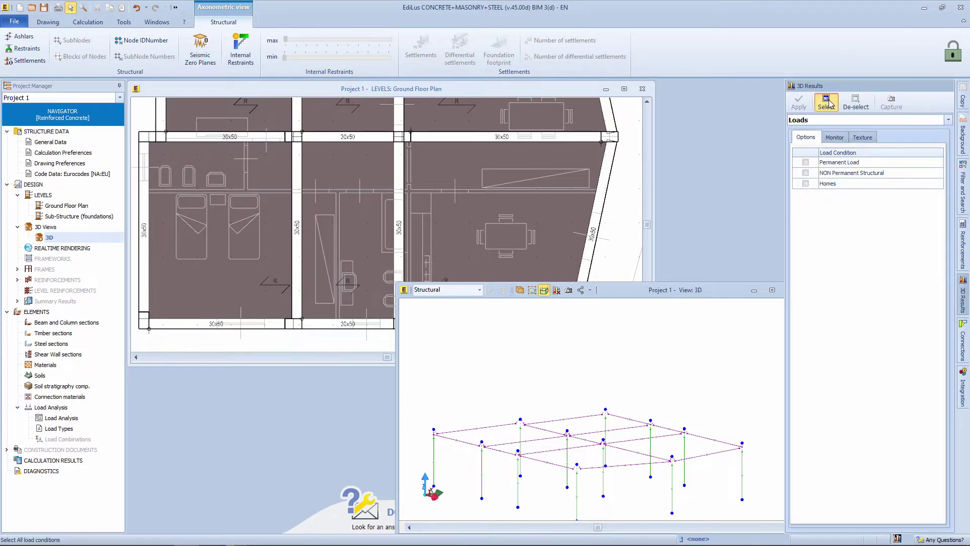
pyautogui.click(834, 137)
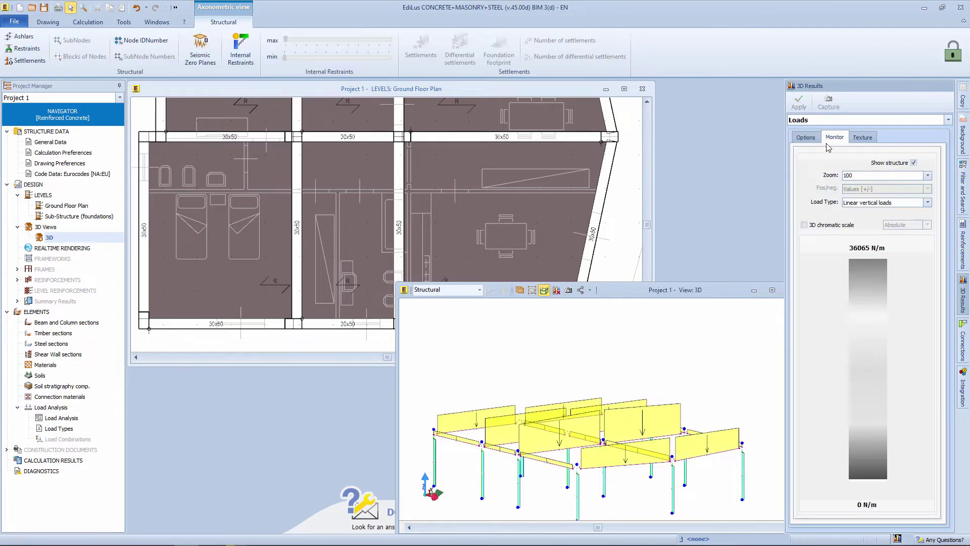
pyautogui.scroll(5, 612, 402)
pyautogui.moveTo(631, 429); pyautogui.dragTo(594, 344, button='middle')
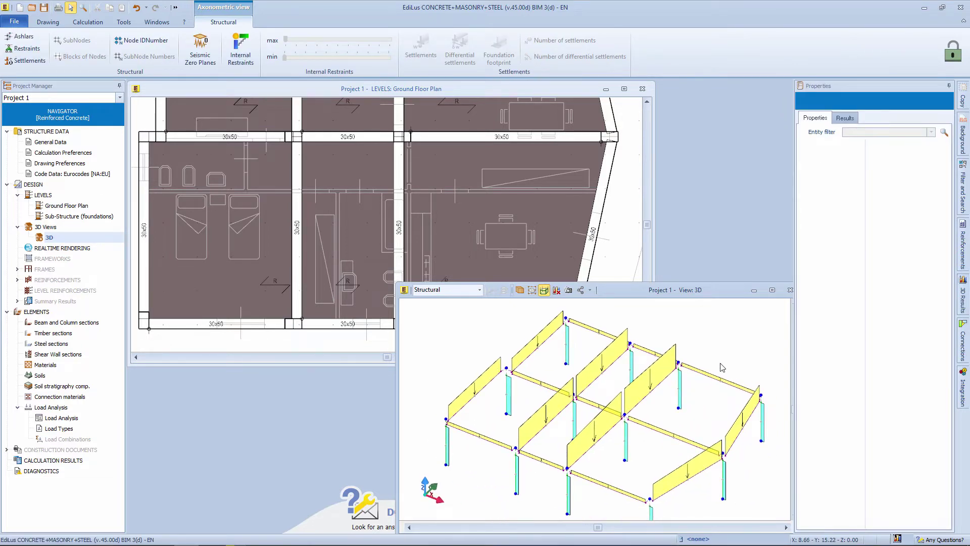
# - Delete the floor slabs in the plan's lower-right and upper-right bays and check the loads in the 3D view
pyautogui.click(564, 281)
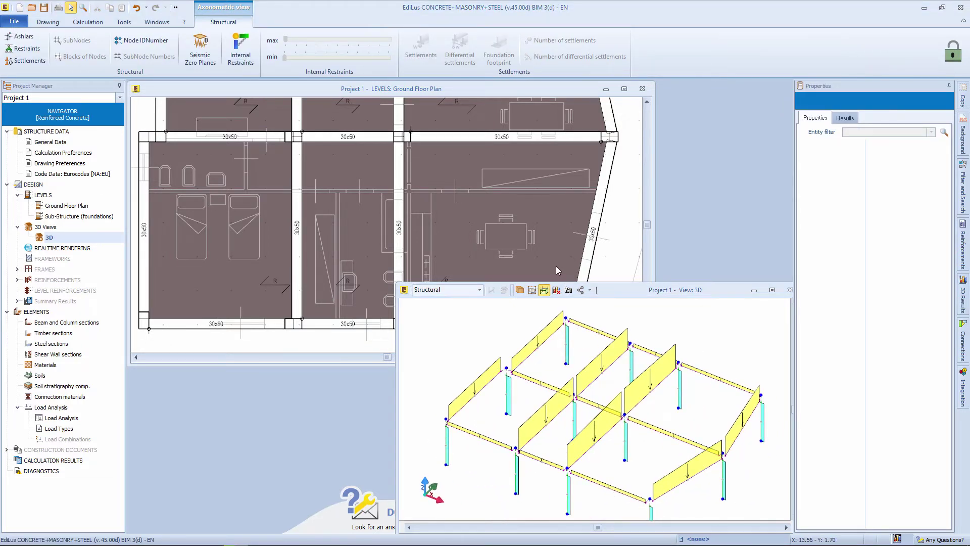
pyautogui.click(556, 271)
pyautogui.click(580, 133)
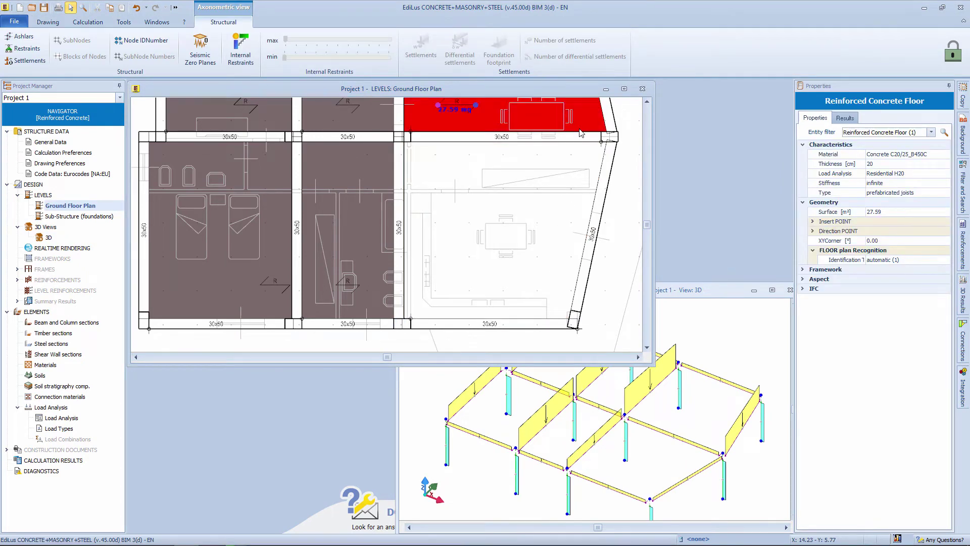
pyautogui.press('Delete')
pyautogui.click(727, 297)
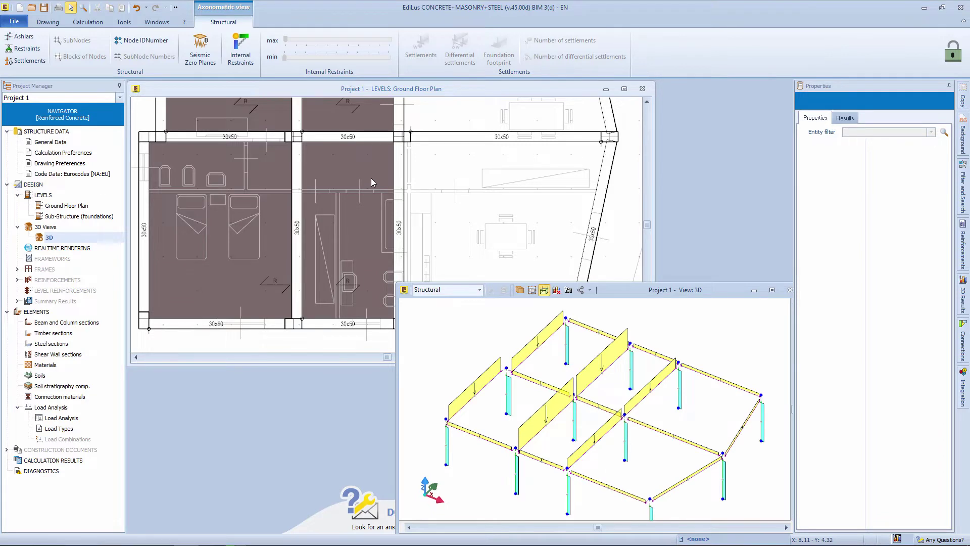
# - Copy the floor slab from the upper middle bay and paste it into the empty upper-right bay
pyautogui.click(366, 116)
pyautogui.hotkey('ctrl', 'c')
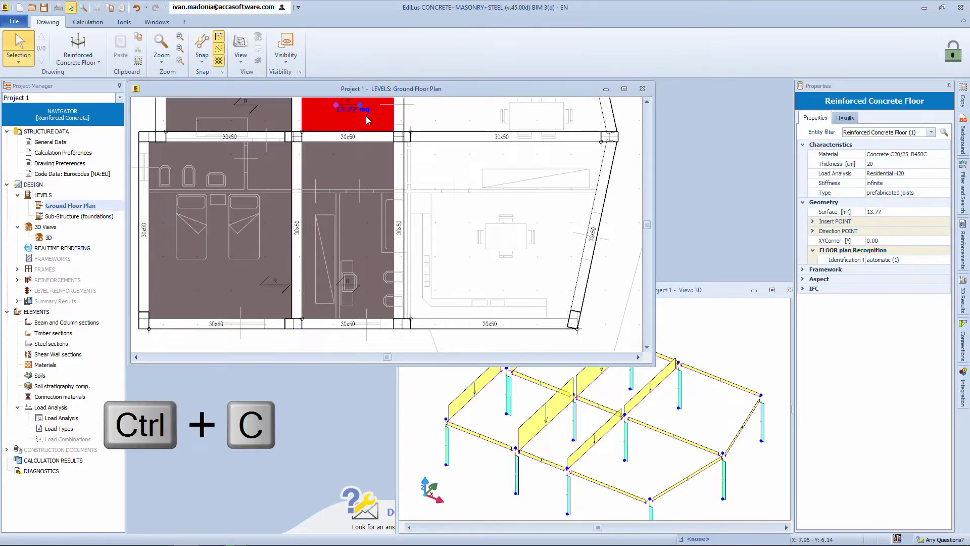
pyautogui.hotkey('ctrl', 'v')
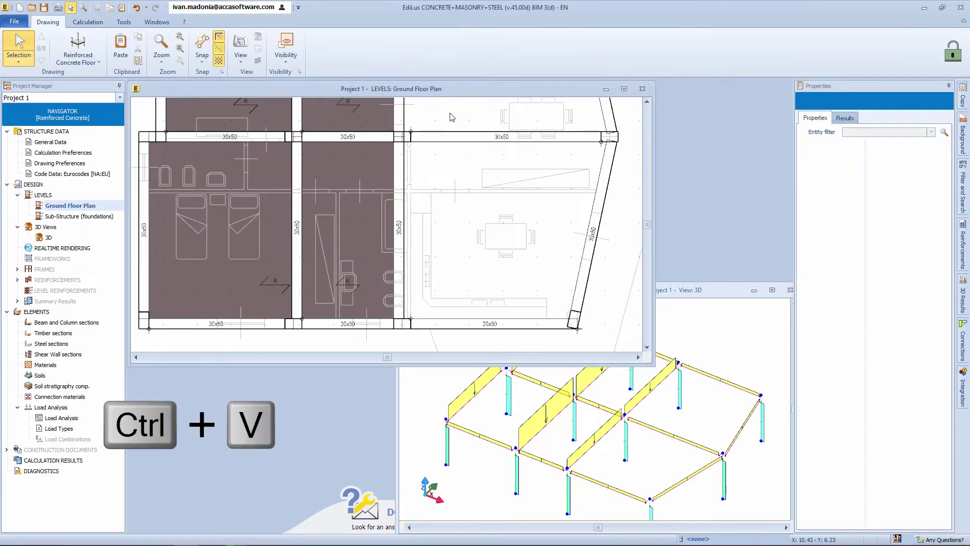
pyautogui.click(451, 117)
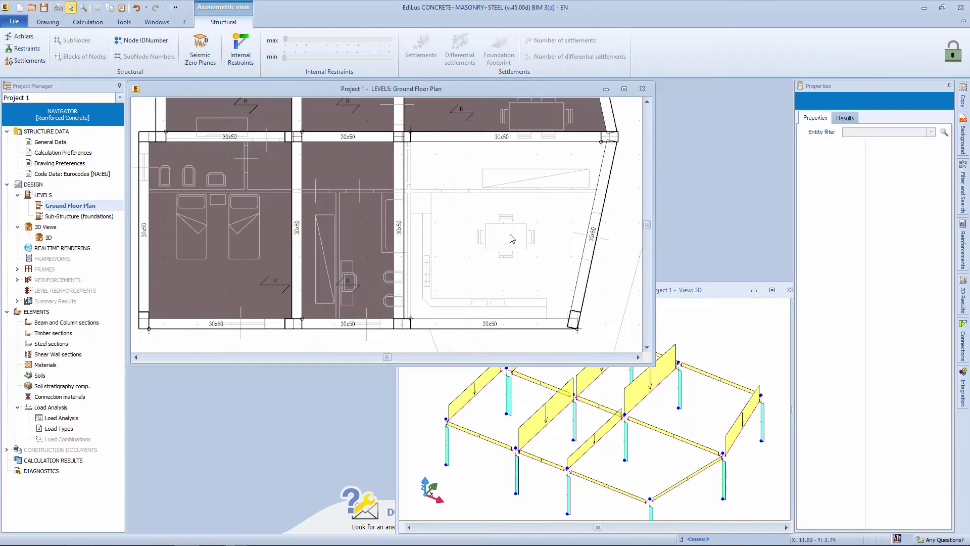
# - Turn the upper-right floor's direction to 270° and add a floor with vertical direction in the lower-right bay
pyautogui.click(474, 115)
pyautogui.moveTo(473, 112); pyautogui.dragTo(449, 251)
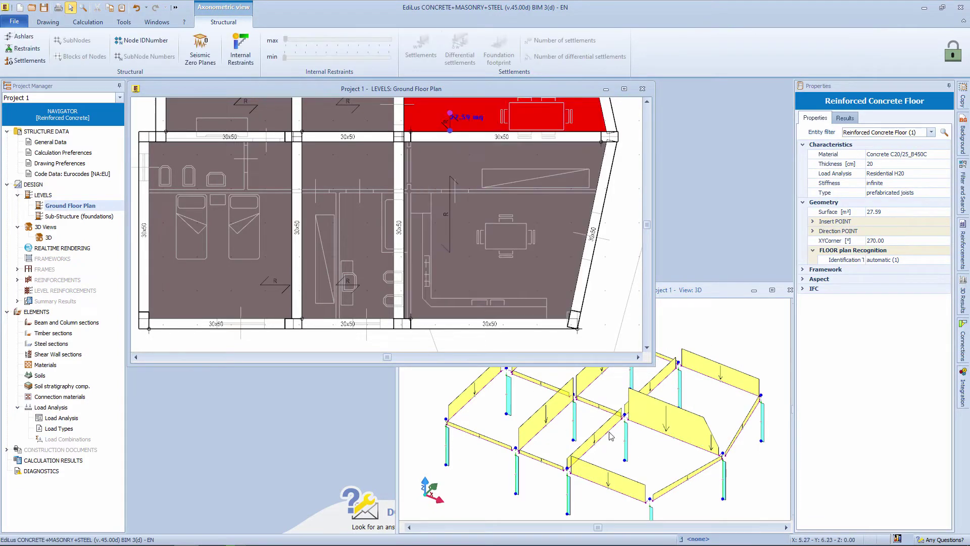
pyautogui.click(709, 288)
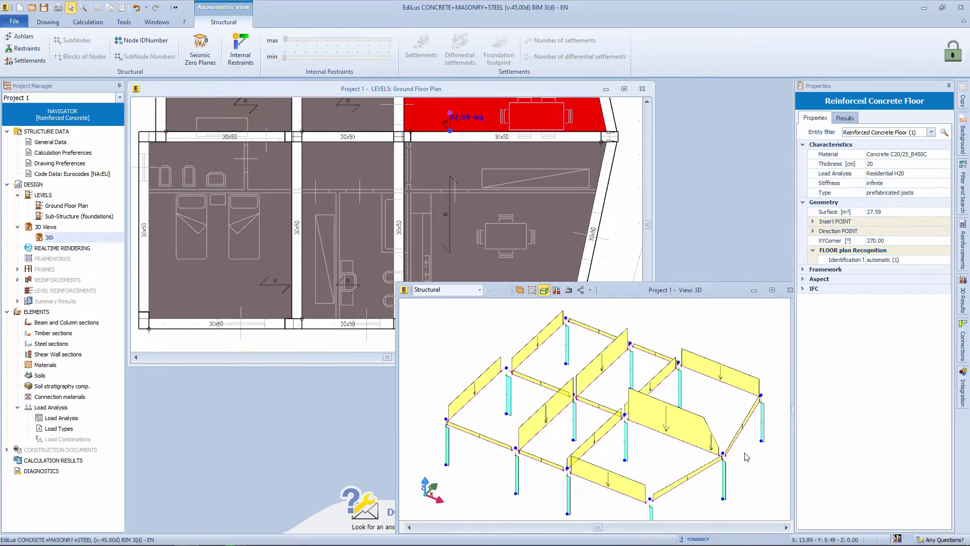
pyautogui.click(632, 270)
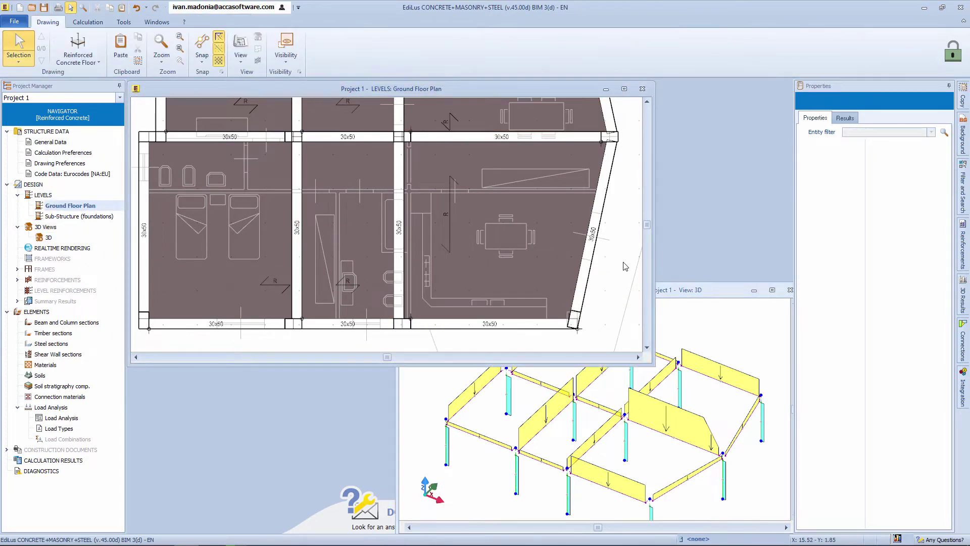
# - Start a Reinforced Concrete Balcony at the upper beam and trace the upper edge of the plan's balcony outline
pyautogui.scroll(-3, 626, 266)
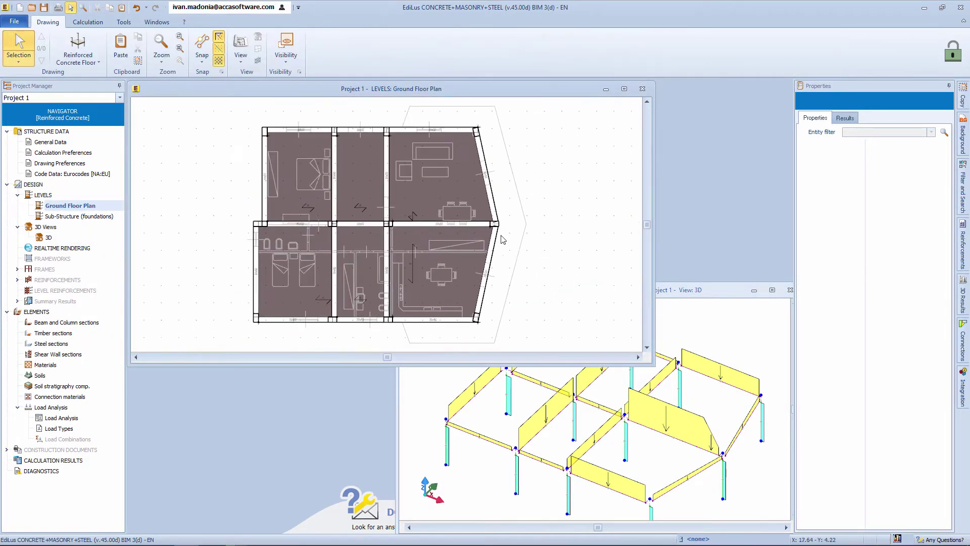
pyautogui.click(78, 49)
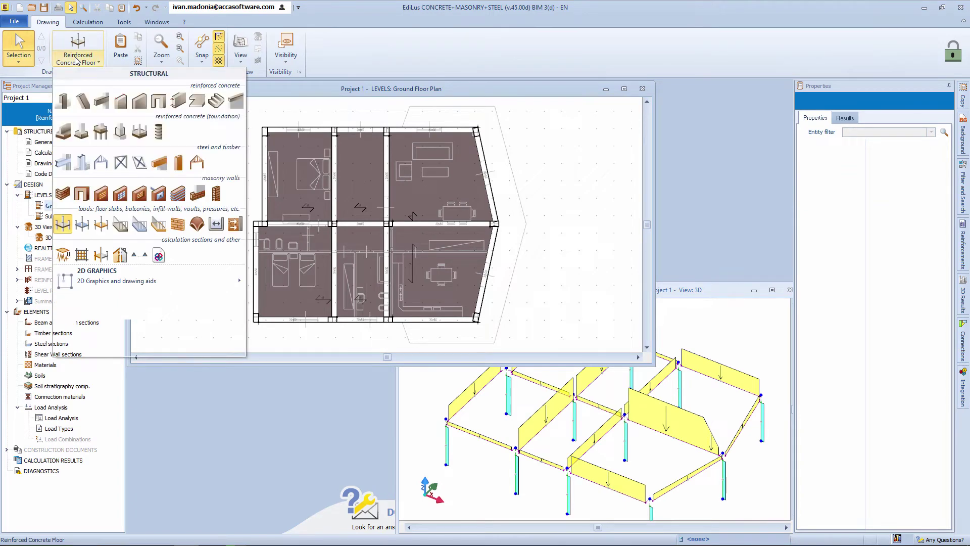
pyautogui.click(120, 225)
pyautogui.scroll(3, 366, 229)
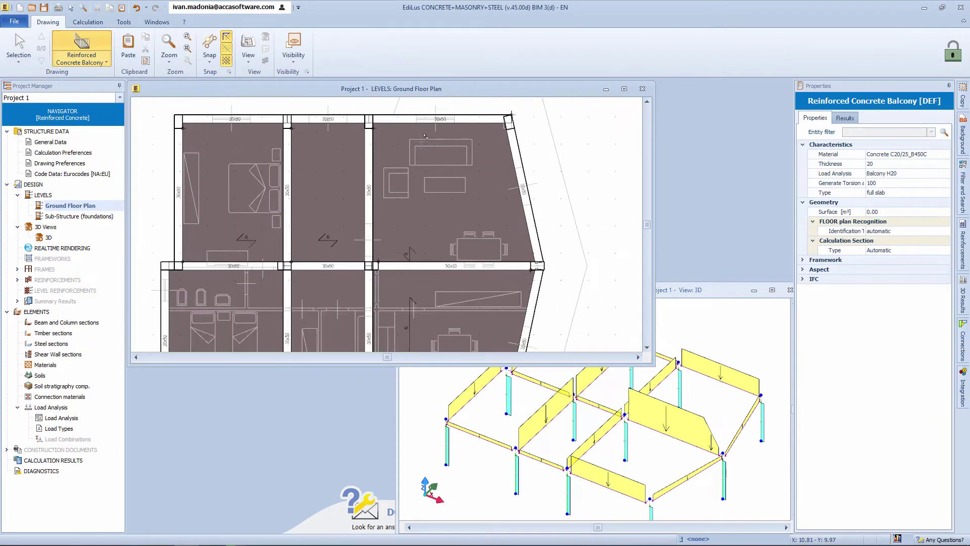
pyautogui.click(365, 234)
pyautogui.click(377, 202)
pyautogui.click(510, 202)
# - Trace the balcony's slanted right side and lower edge back to the lower beam and finish the outline
pyautogui.moveTo(548, 343); pyautogui.dragTo(507, 202, button='middle')
pyautogui.click(517, 242)
pyautogui.moveTo(462, 318); pyautogui.dragTo(496, 169, button='middle')
pyautogui.click(503, 280)
pyautogui.click(370, 279)
pyautogui.click(359, 248)
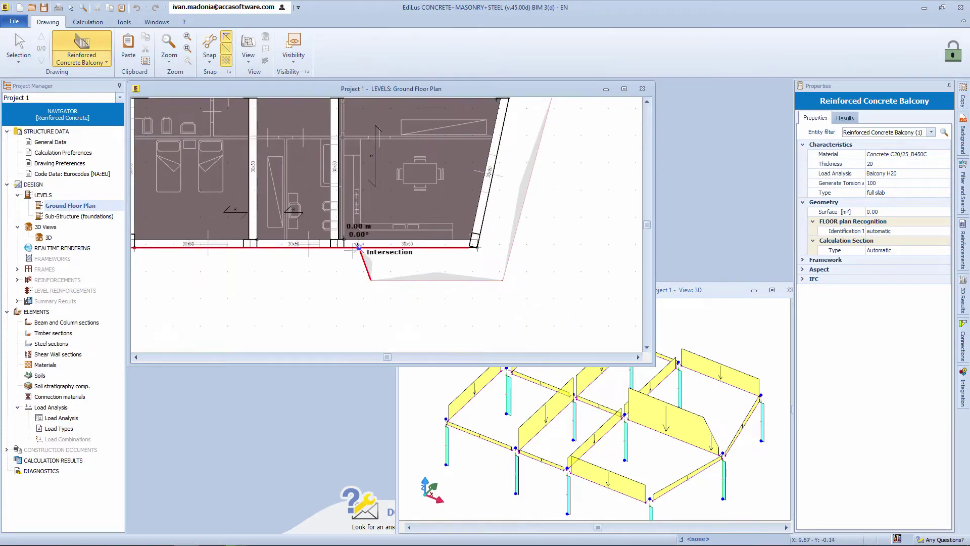
pyautogui.rightClick(346, 261)
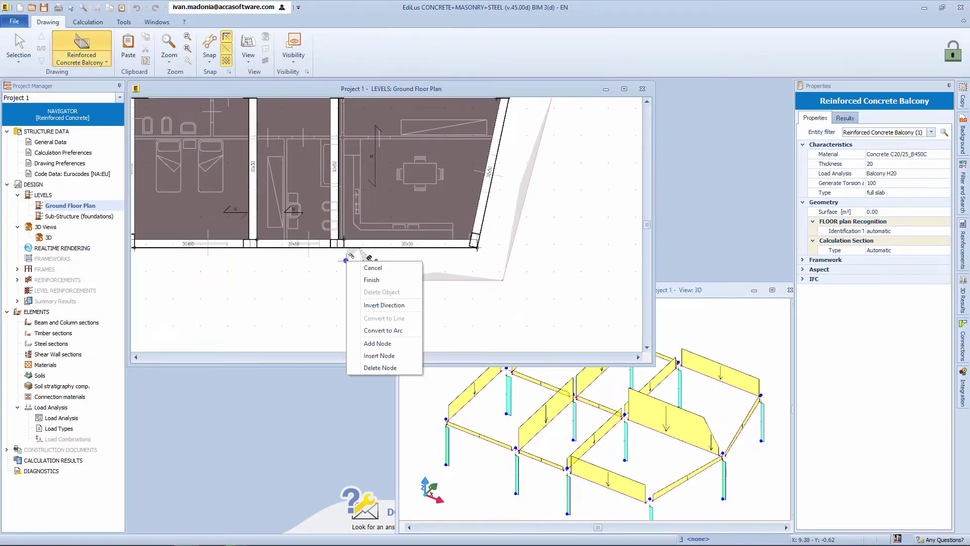
pyautogui.click(385, 280)
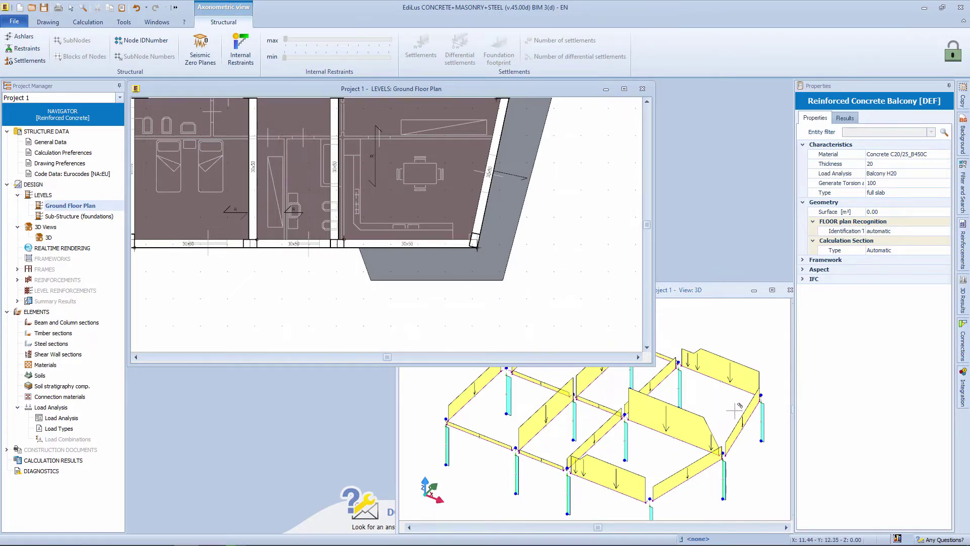
# - Switch the 3D view back to 3D EDITOR mode to examine the floors and balcony
pyautogui.click(719, 291)
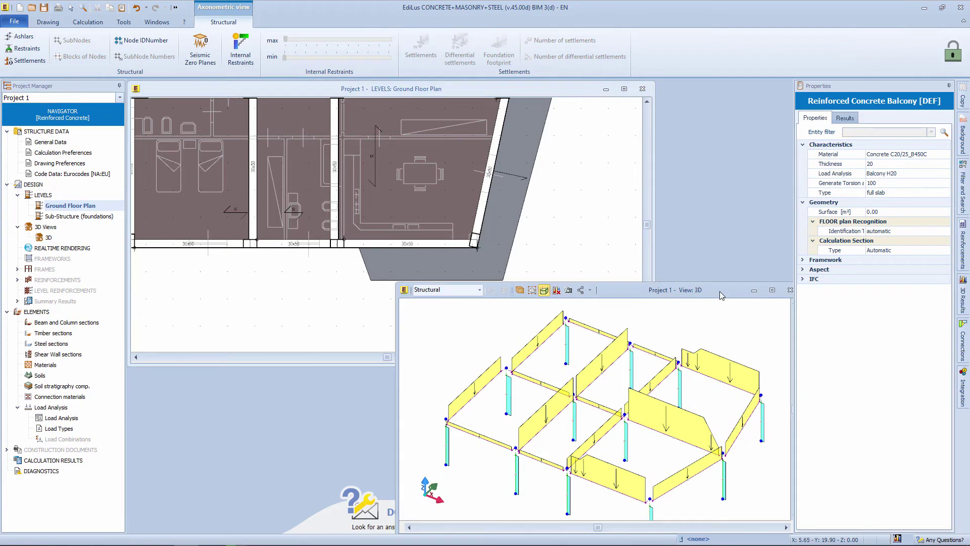
pyautogui.click(480, 291)
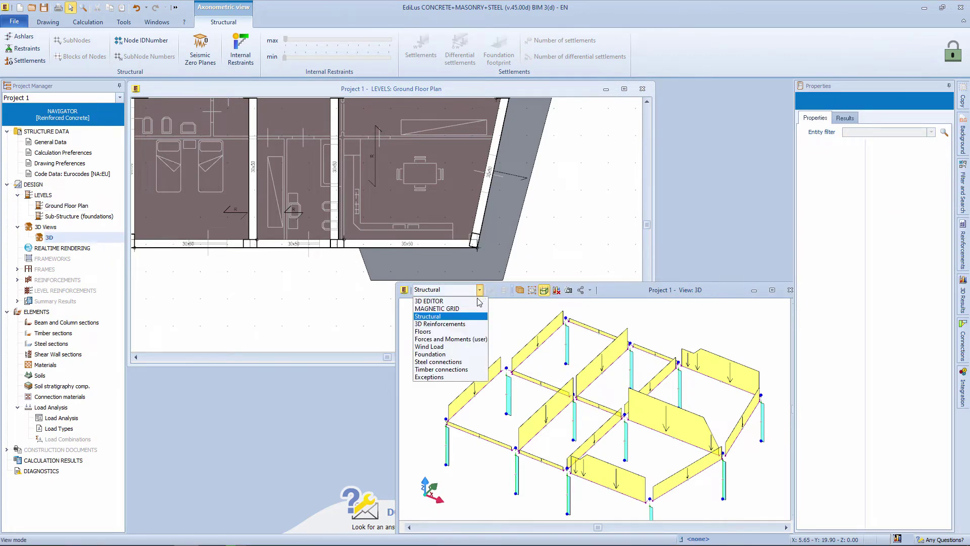
pyautogui.click(478, 302)
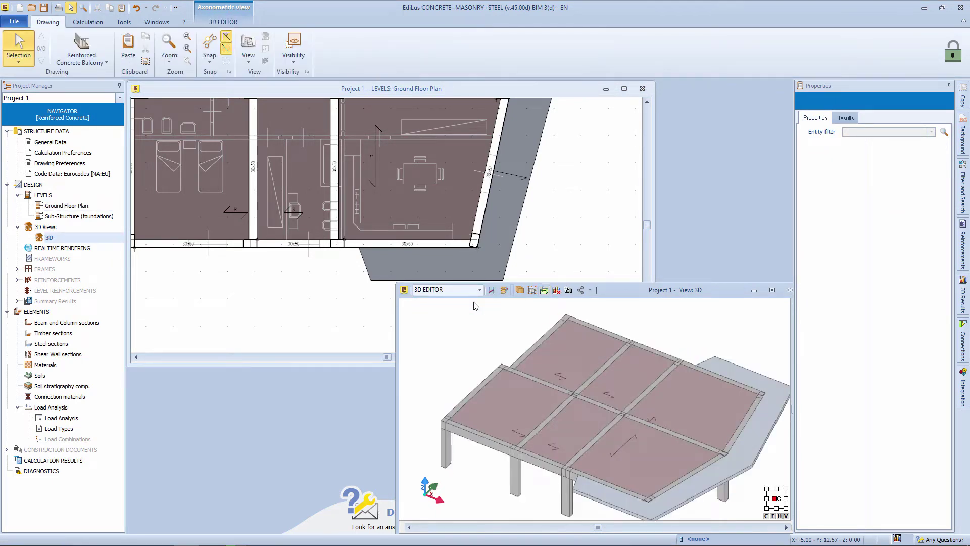
# - Draw a Floor (calculation section) line across the lower-left and lower-middle floors, following their joist direction, and finish the command
pyautogui.click(302, 170)
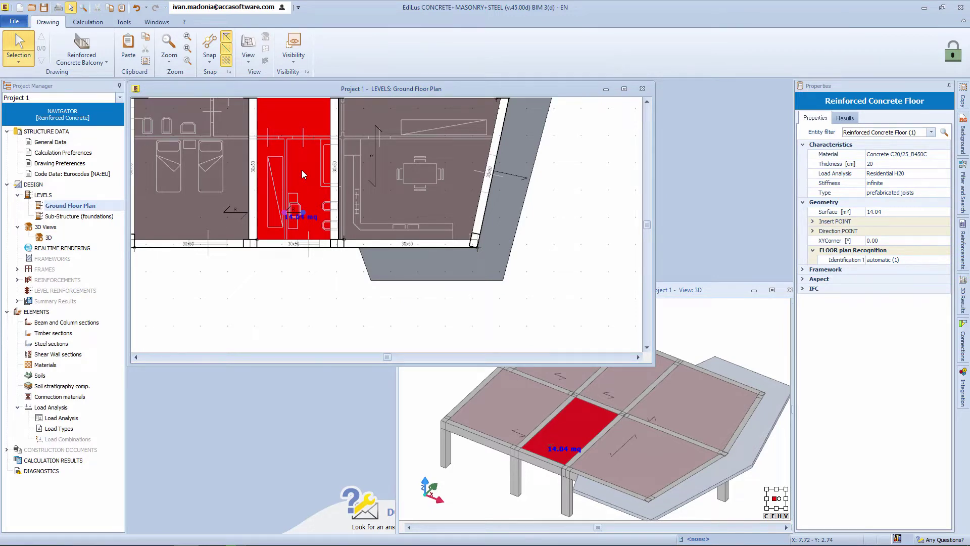
pyautogui.click(82, 57)
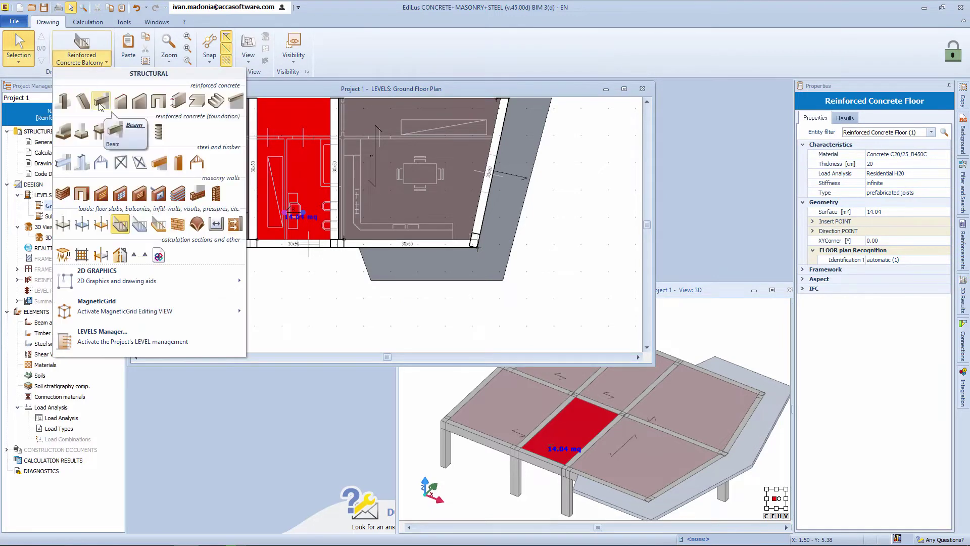
pyautogui.click(94, 258)
pyautogui.scroll(2, 220, 274)
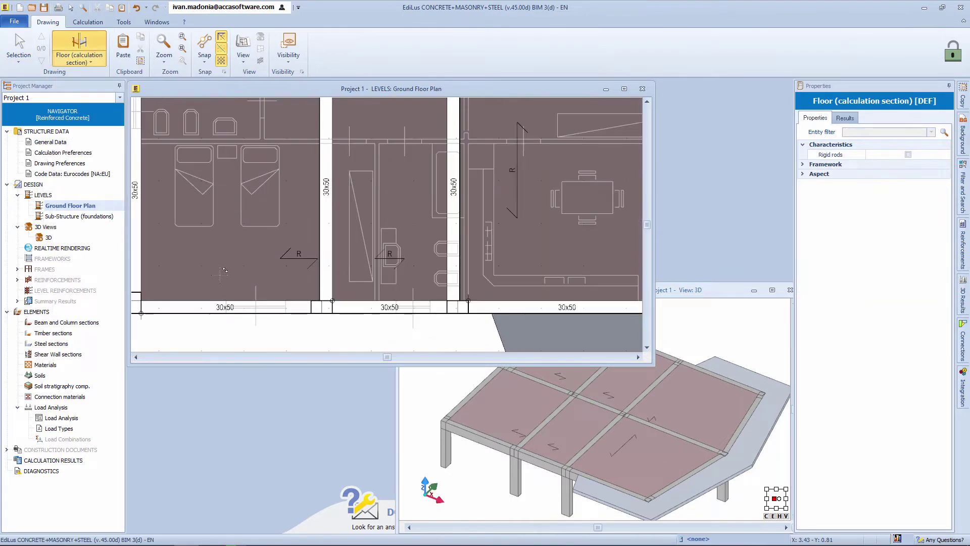
pyautogui.click(202, 266)
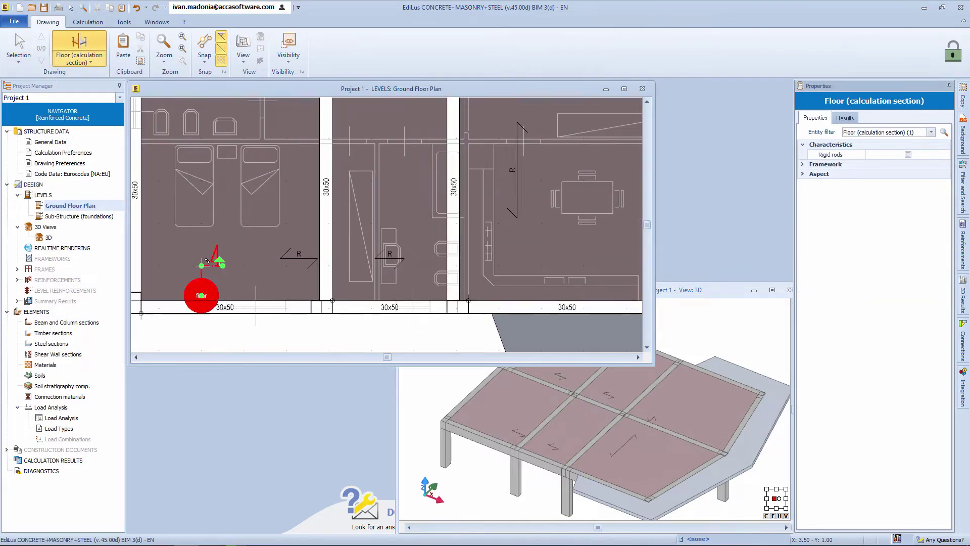
pyautogui.click(444, 267)
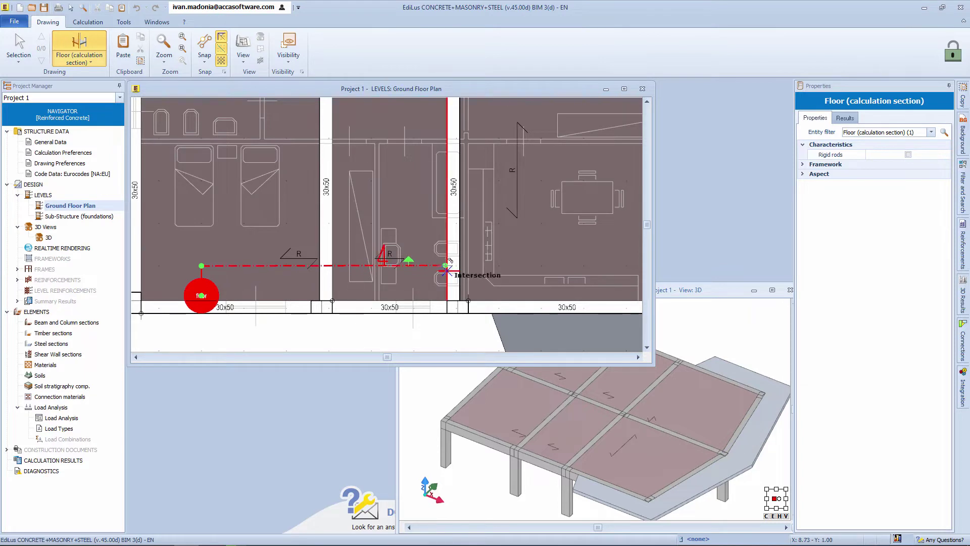
pyautogui.press('Escape')
pyautogui.press('Escape')
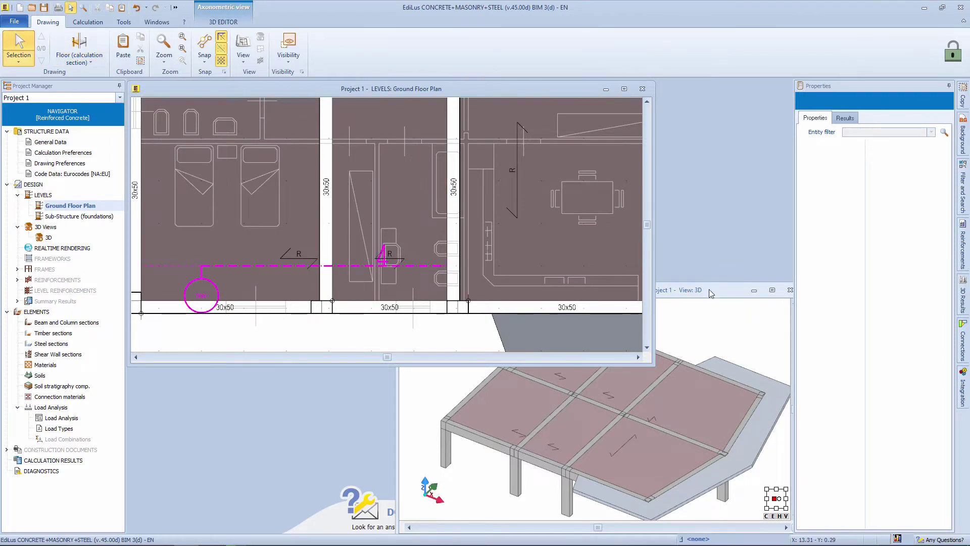
# - Enlarge the 3D view, display it in Floors mode, and examine the joists and lightening blocks along the calculation section
pyautogui.click(725, 285)
pyautogui.doubleClick(726, 286)
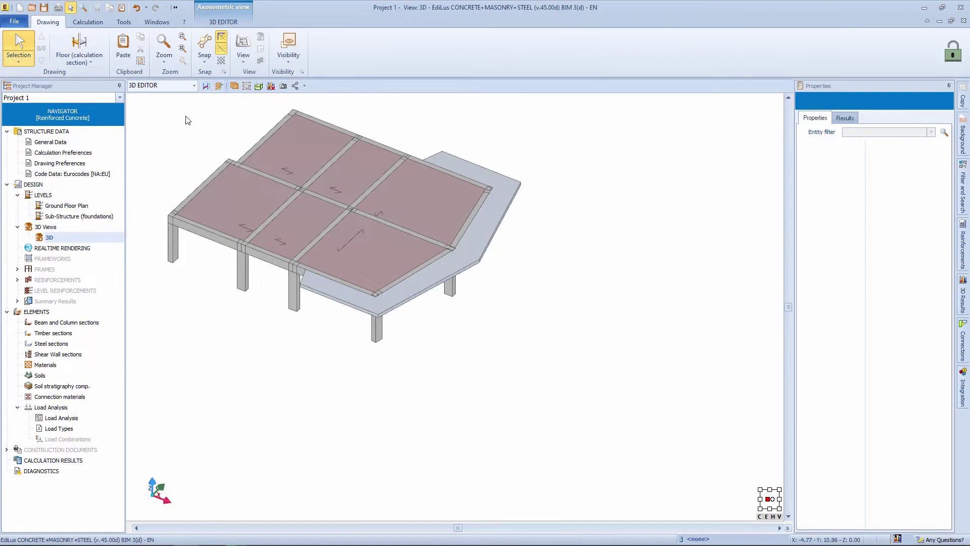
pyautogui.click(162, 90)
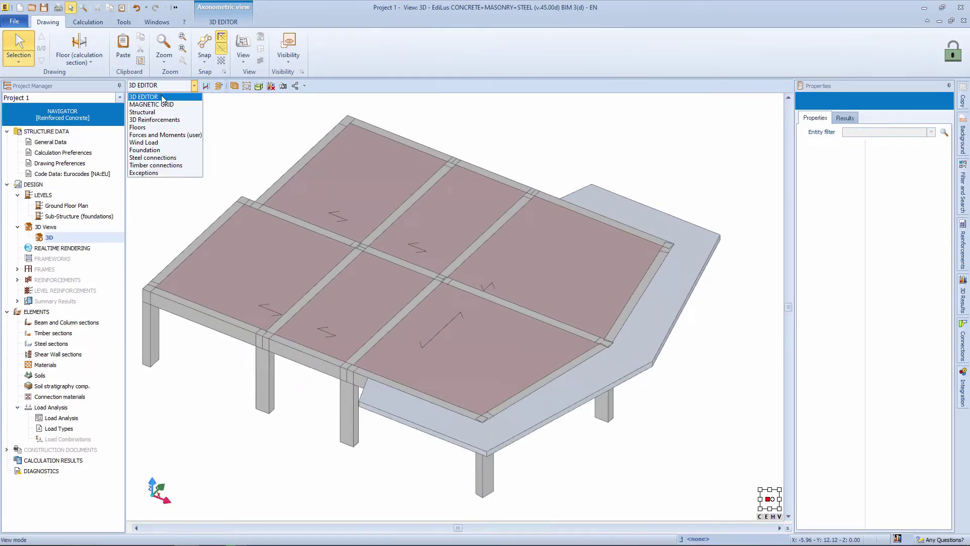
pyautogui.click(159, 129)
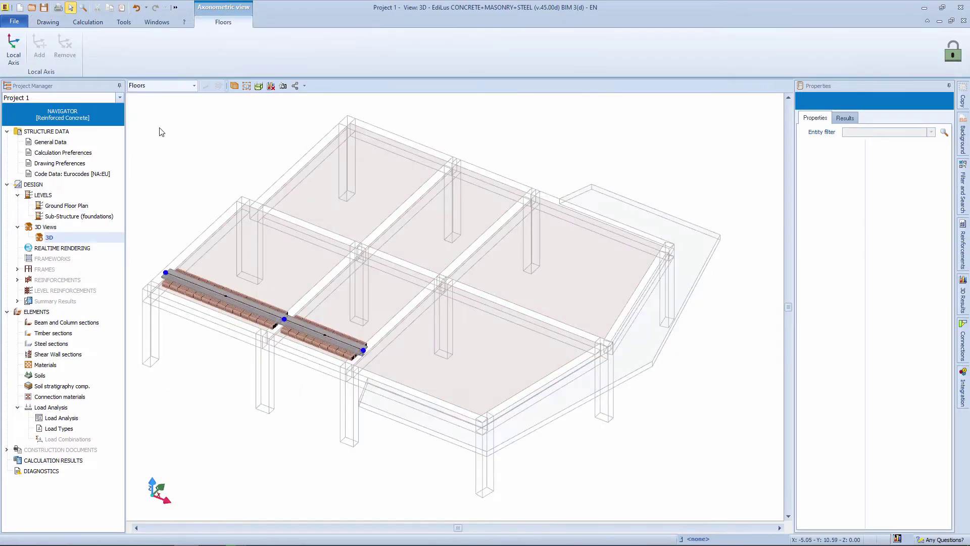
pyautogui.moveTo(214, 254); pyautogui.dragTo(237, 281, button='middle')
pyautogui.scroll(2, 283, 238)
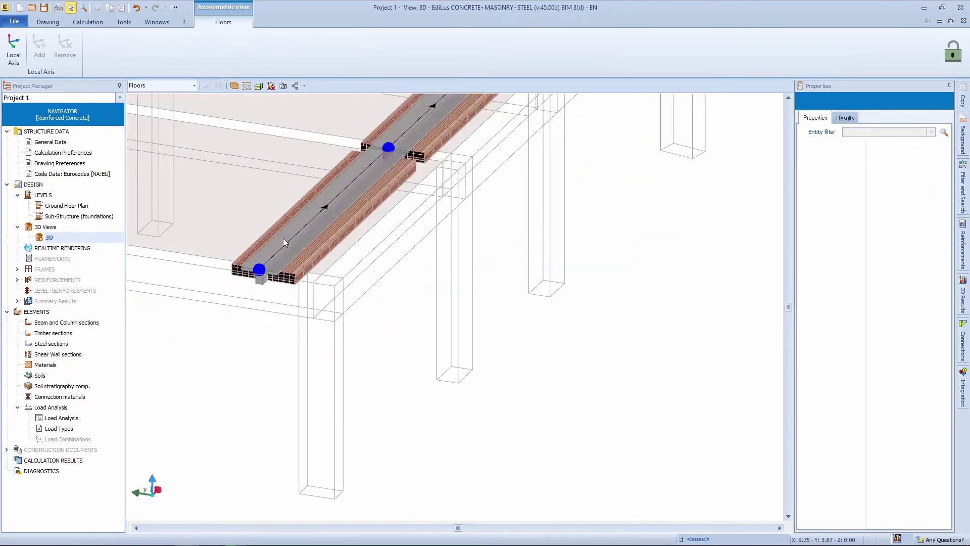
pyautogui.scroll(3, 284, 237)
pyautogui.scroll(-4, 284, 237)
pyautogui.moveTo(284, 237); pyautogui.dragTo(435, 294, button='middle')
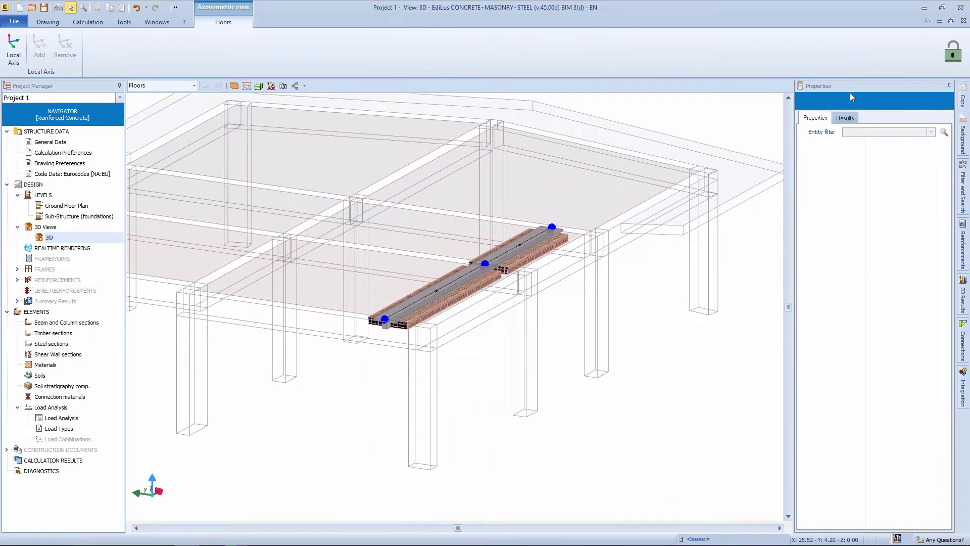
# - Restore the side-by-side window layout with the 3D view back in 3D EDITOR mode and the whole ground floor plan shown
pyautogui.click(952, 21)
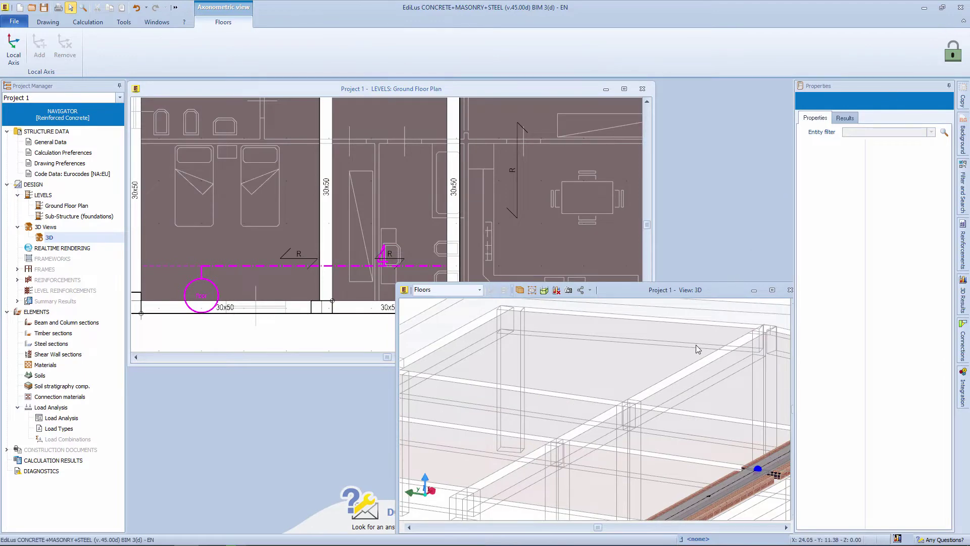
pyautogui.moveTo(699, 340); pyautogui.dragTo(621, 275, button='middle')
pyautogui.click(342, 92)
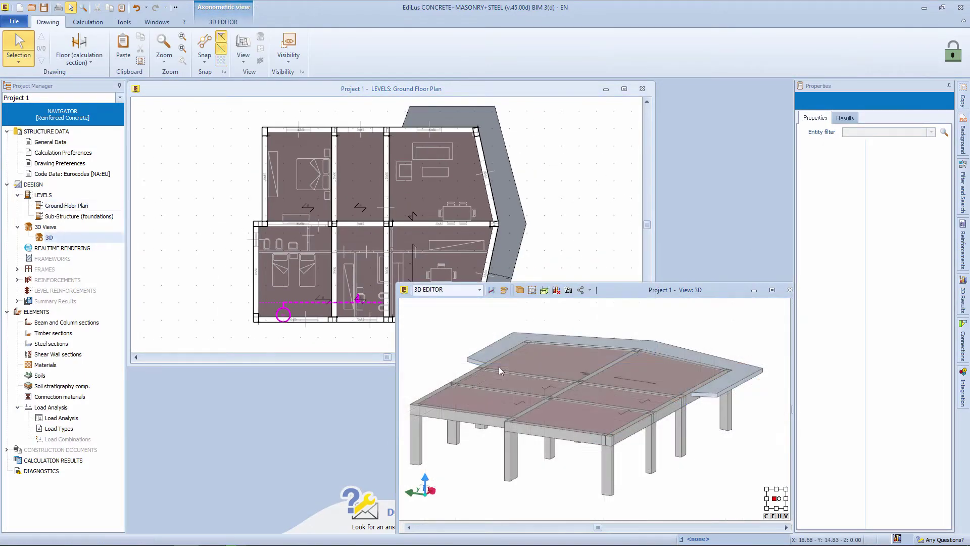
# - Open the Levels Manager and insert two new levels above the Ground Floor Plan
pyautogui.click(50, 195)
pyautogui.rightClick(64, 198)
pyautogui.click(107, 206)
pyautogui.click(336, 211)
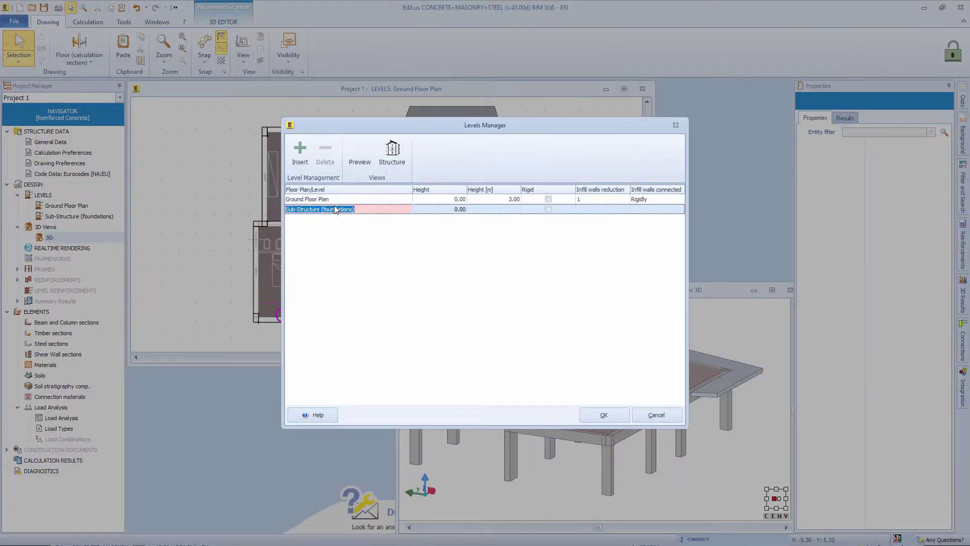
pyautogui.click(328, 199)
pyautogui.click(300, 151)
pyautogui.click(304, 153)
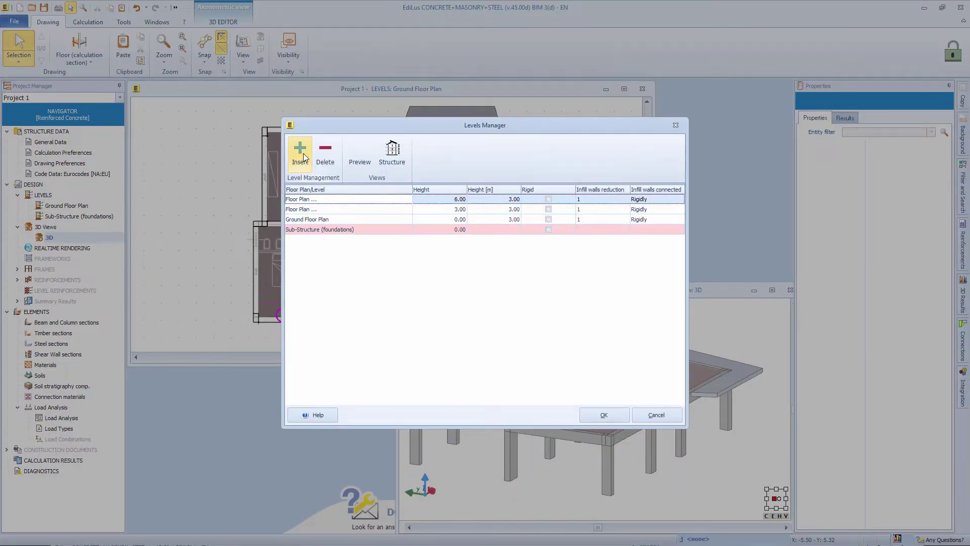
# - Name the lower new level "1st floor" and the upper one "roof", and accept the level changes
pyautogui.click(329, 210)
pyautogui.write('1st floor')
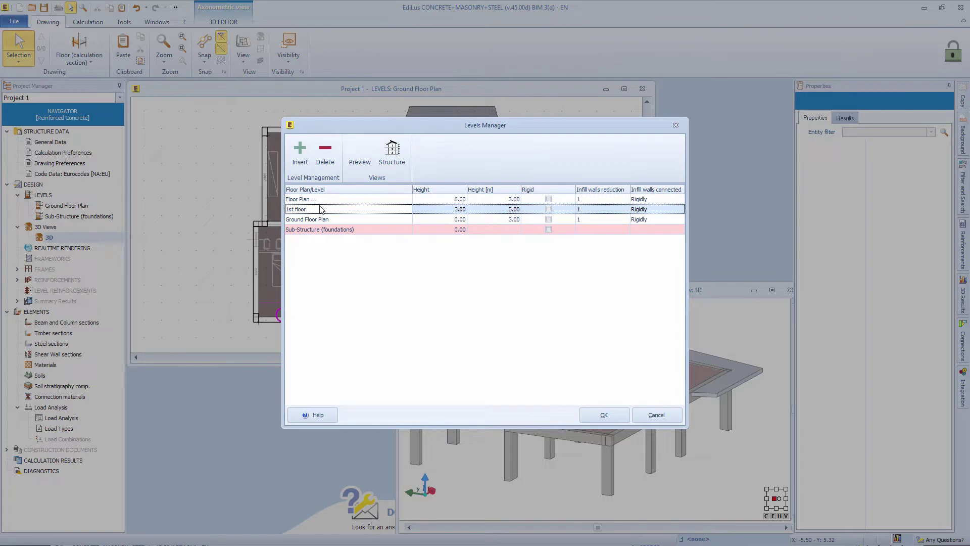
pyautogui.click(318, 199)
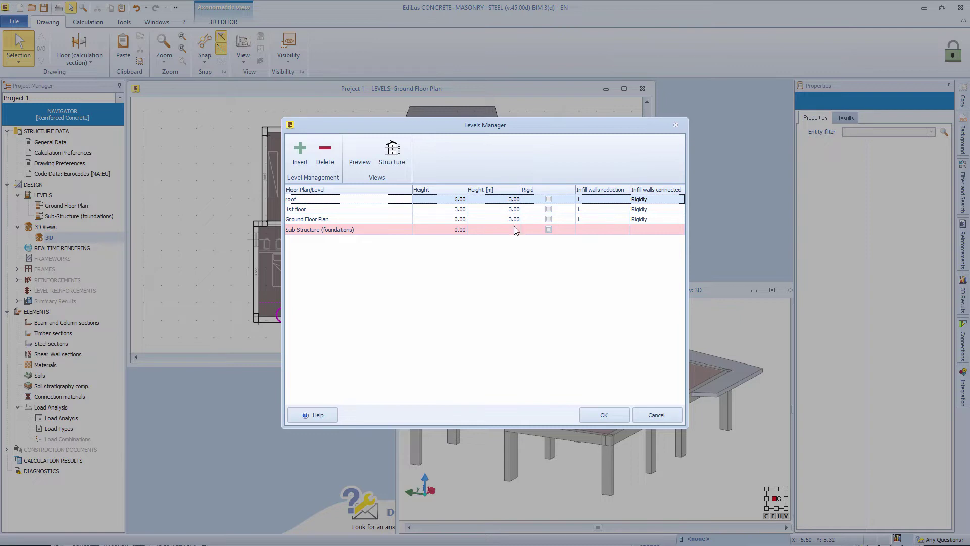
pyautogui.click(604, 414)
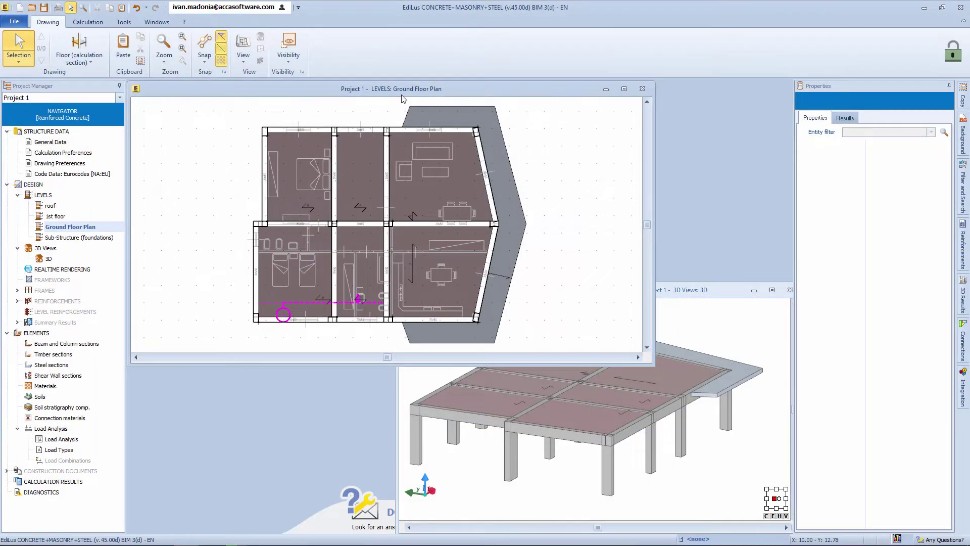
# - Open the 1st floor level and show the Ground Floor Plan's columns as its background with snap active
pyautogui.doubleClick(53, 216)
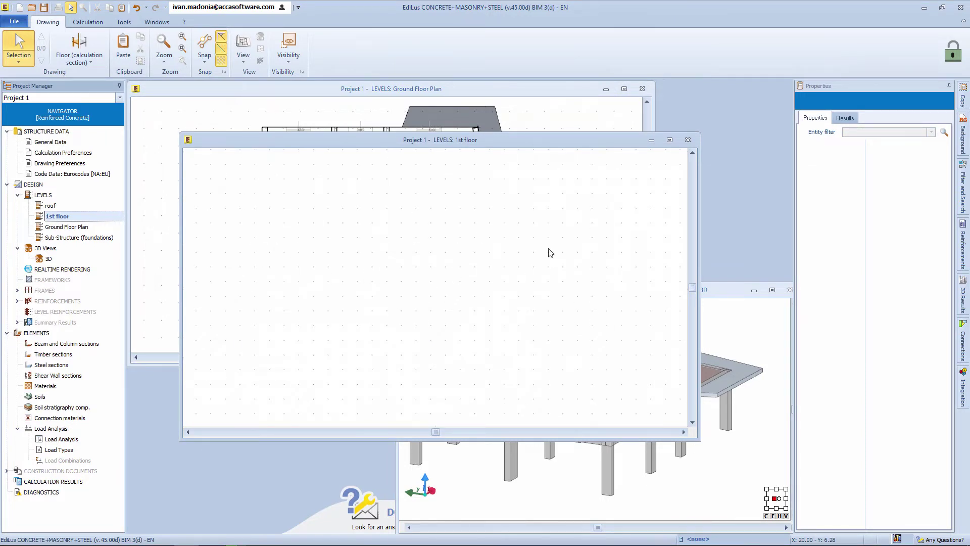
pyautogui.click(963, 145)
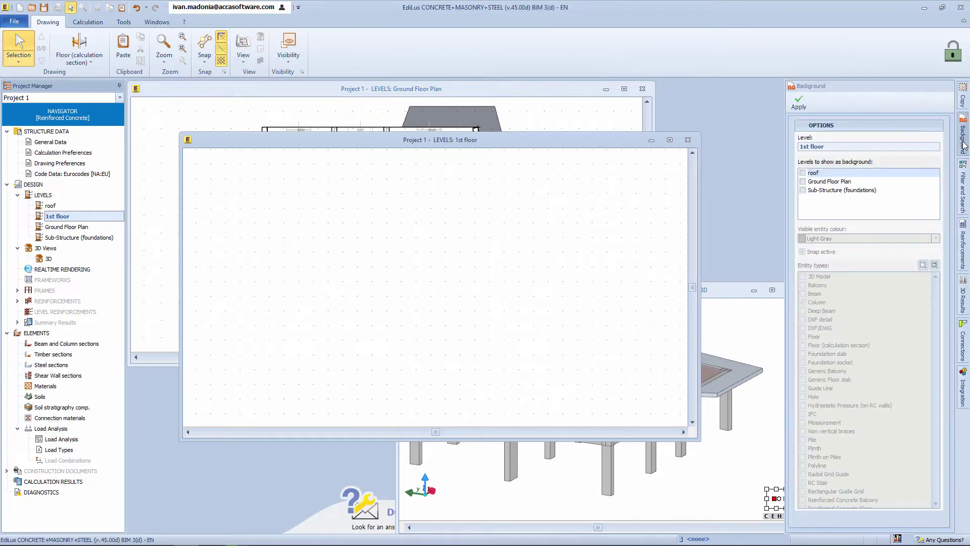
pyautogui.click(803, 181)
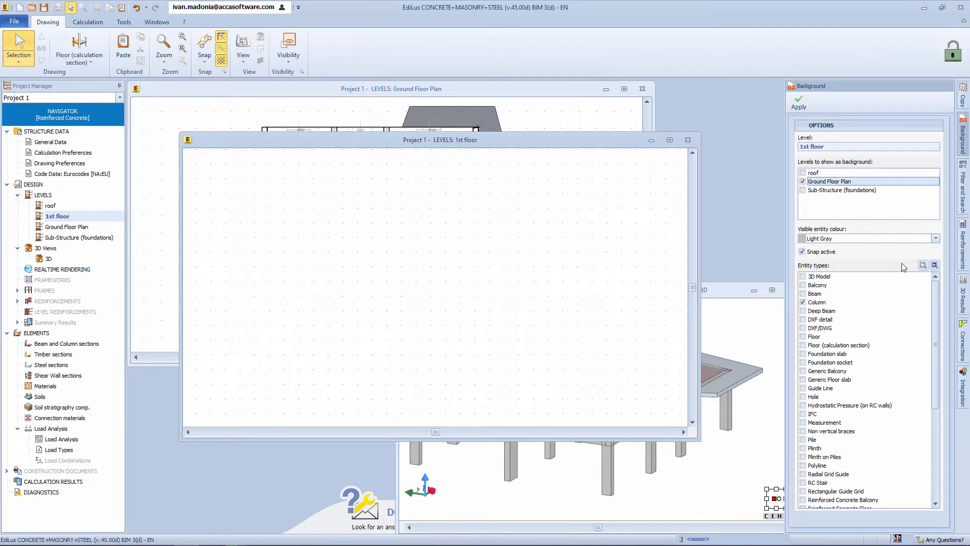
pyautogui.click(798, 102)
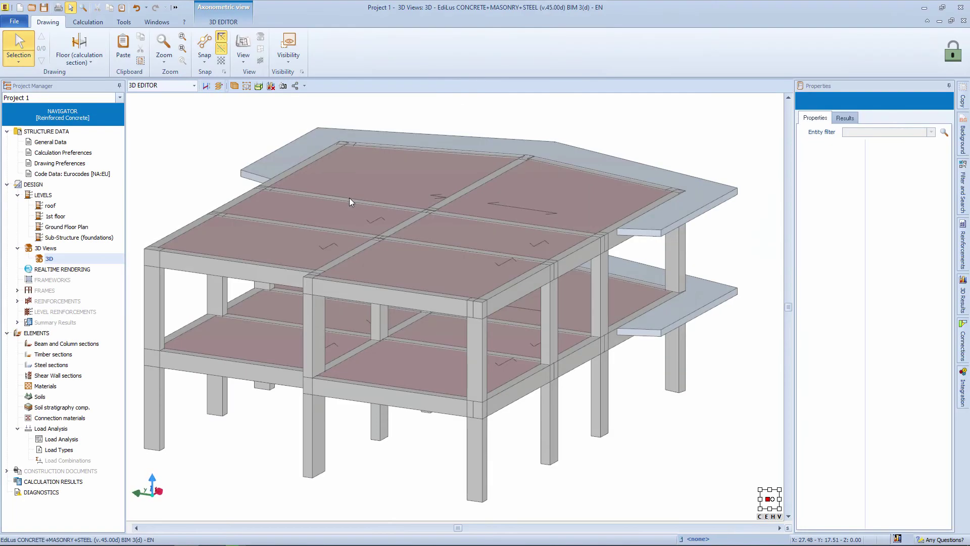
# - Place infill walls with the Double lining 30cm (12+8) load along the lower deck's perimeter beams between the columns
pyautogui.click(79, 48)
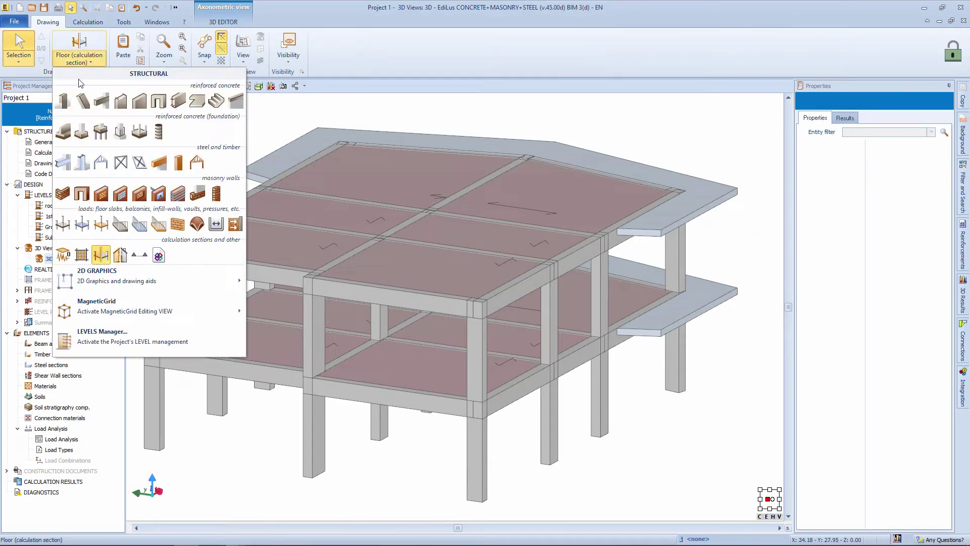
pyautogui.click(178, 228)
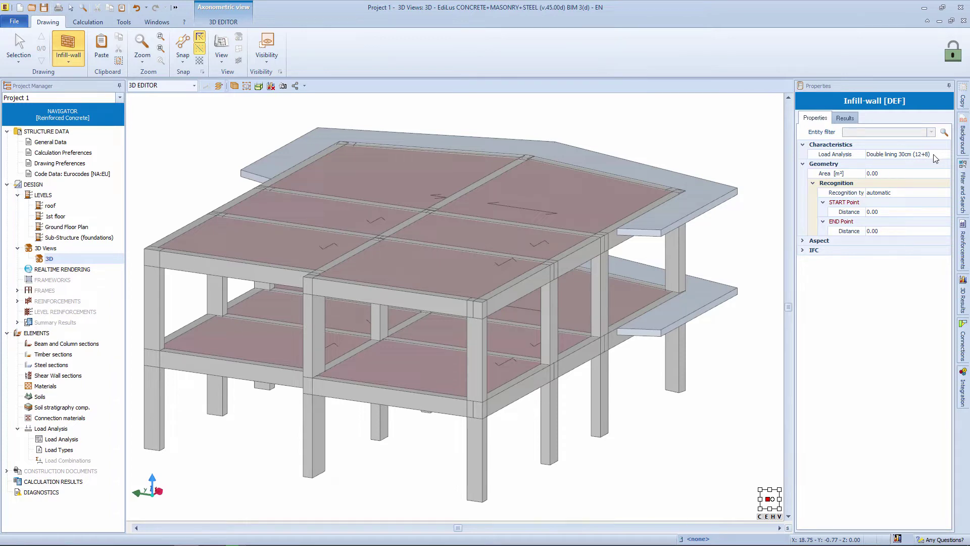
pyautogui.scroll(3, 511, 389)
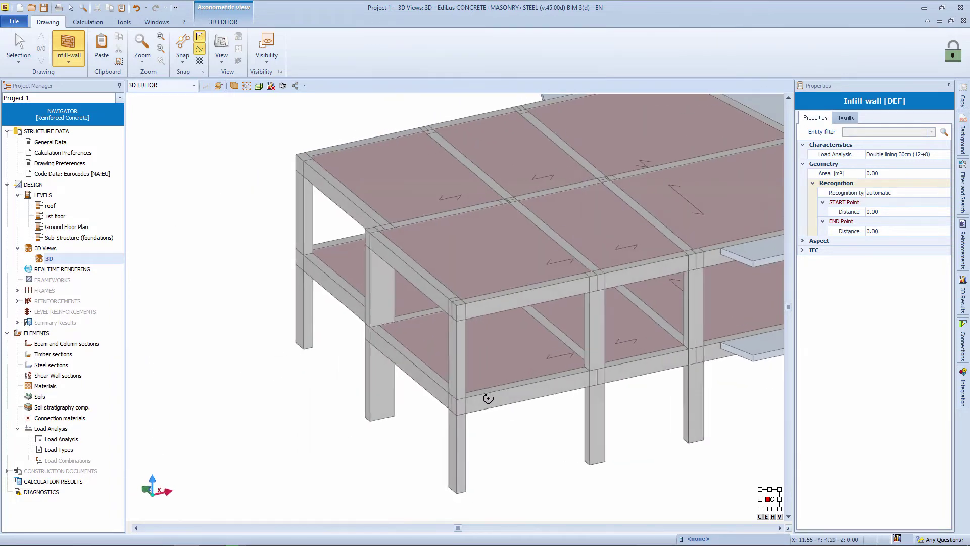
pyautogui.scroll(2, 369, 424)
pyautogui.moveTo(369, 423); pyautogui.dragTo(359, 425, button='middle')
pyautogui.click(416, 413)
pyautogui.click(566, 364)
pyautogui.keyDown('shift'); pyautogui.moveTo(566, 364); pyautogui.dragTo(450, 394, button='middle'); pyautogui.keyUp('shift')
pyautogui.click(450, 395)
pyautogui.click(586, 384)
pyautogui.keyDown('shift'); pyautogui.moveTo(586, 384); pyautogui.dragTo(613, 396, button='middle'); pyautogui.keyUp('shift')
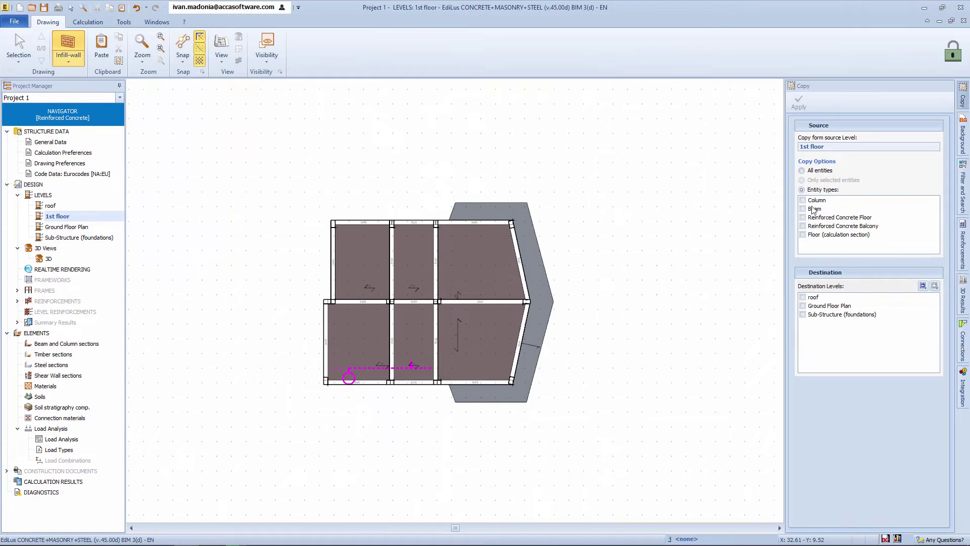
# - Copy only the columns and beams from the 1st floor to the roof level and check the result in 3D
pyautogui.click(803, 200)
pyautogui.click(803, 209)
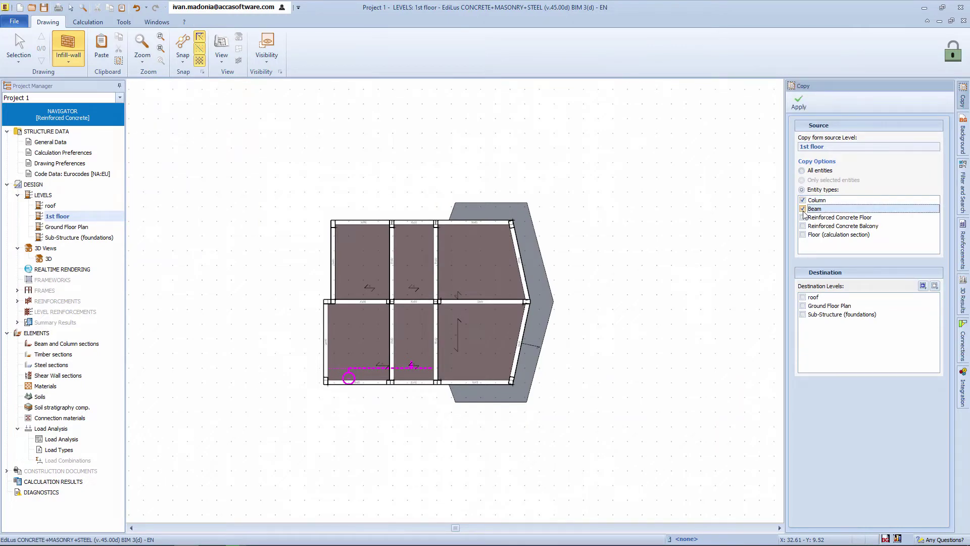
pyautogui.click(803, 297)
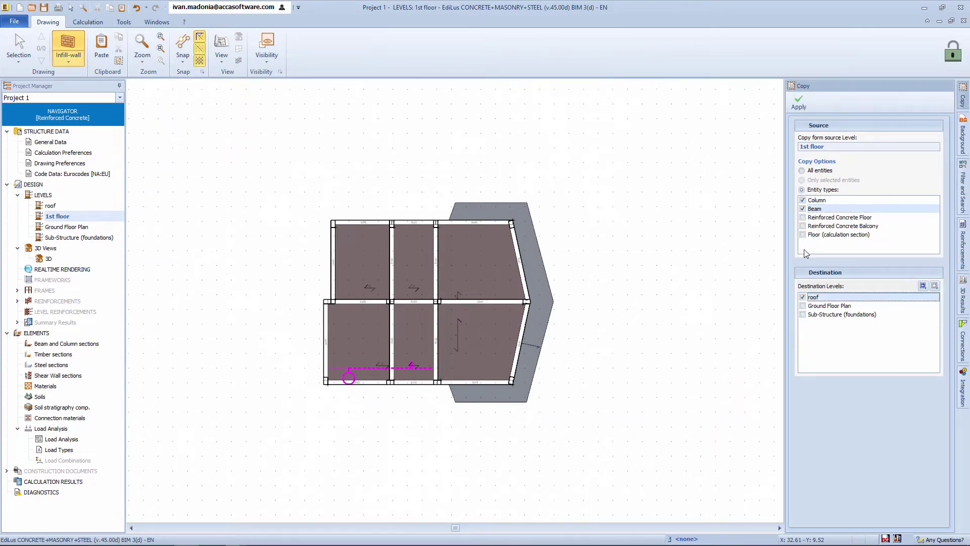
pyautogui.click(800, 105)
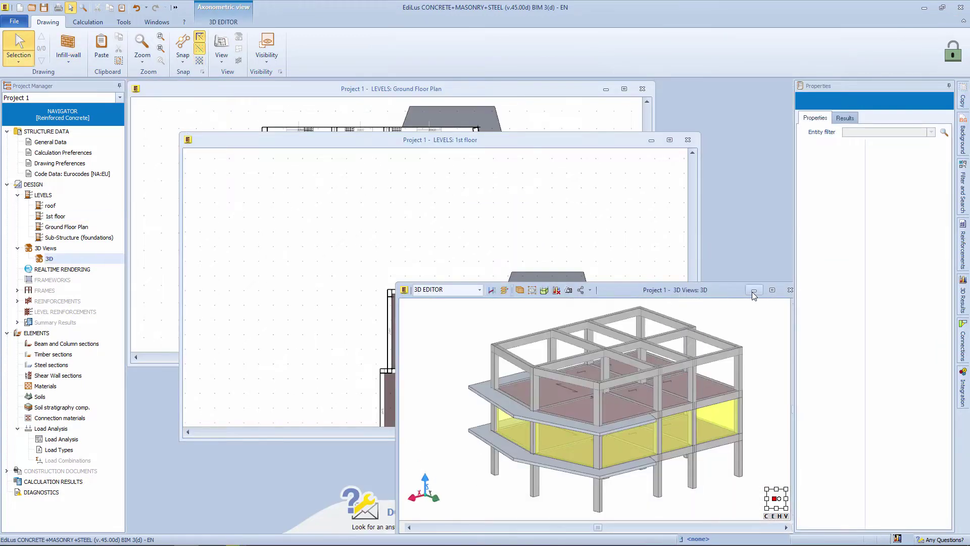
pyautogui.click(772, 289)
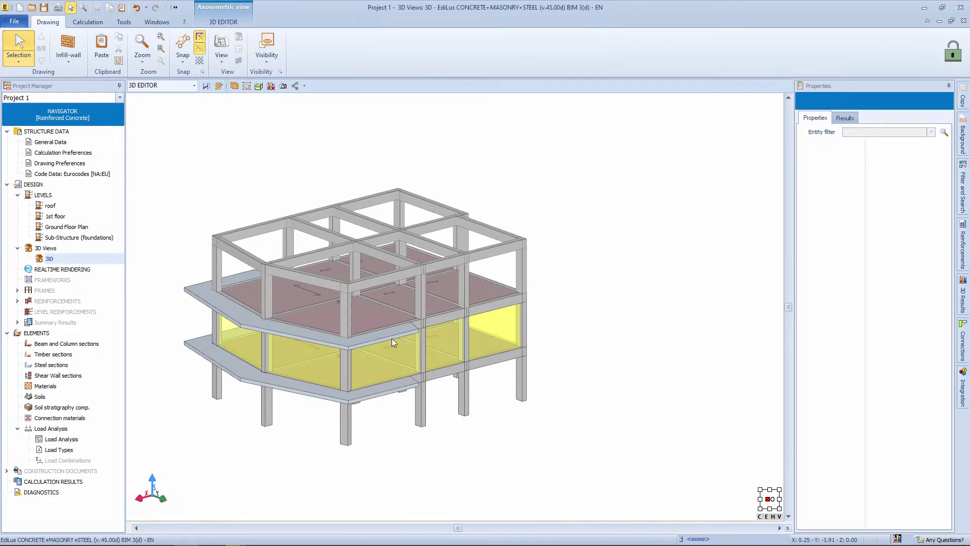
pyautogui.moveTo(550, 264); pyautogui.dragTo(471, 284, button='middle')
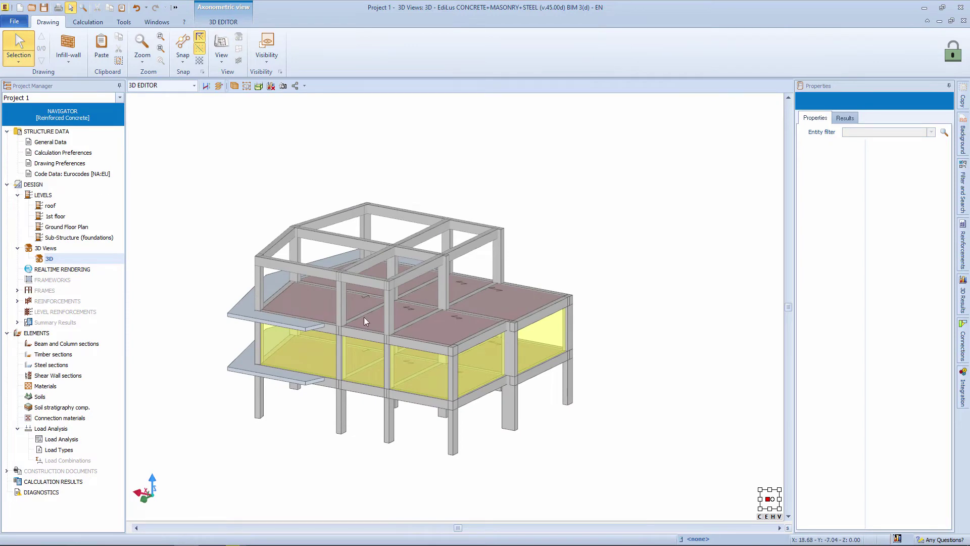
# - Draw a 30x50 beam diagonally across the end bay of the roof frame, from the central column to the outer corner column
pyautogui.click(69, 64)
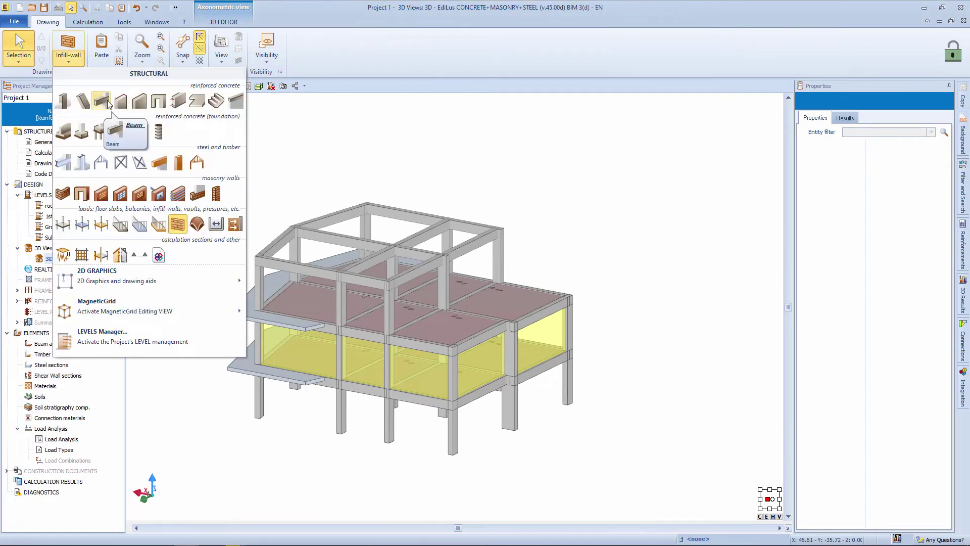
pyautogui.click(101, 100)
pyautogui.scroll(3, 402, 222)
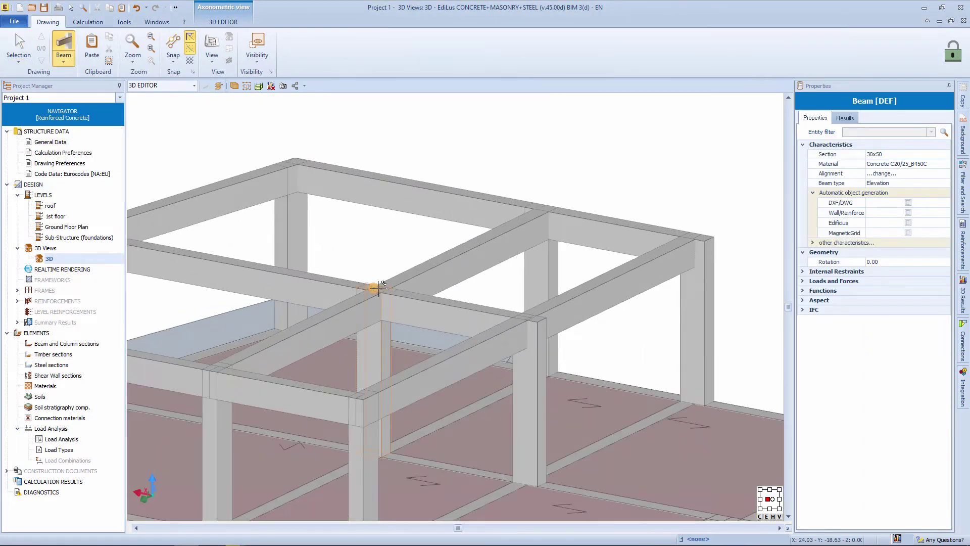
pyautogui.scroll(3, 379, 288)
pyautogui.click(375, 295)
pyautogui.moveTo(279, 332); pyautogui.dragTo(609, 308, button='middle')
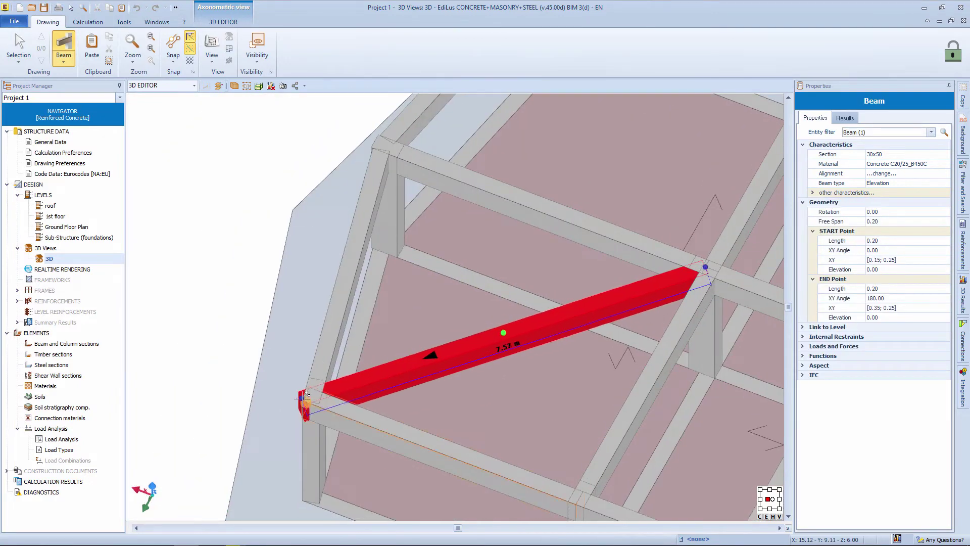
pyautogui.click(316, 391)
pyautogui.click(362, 350)
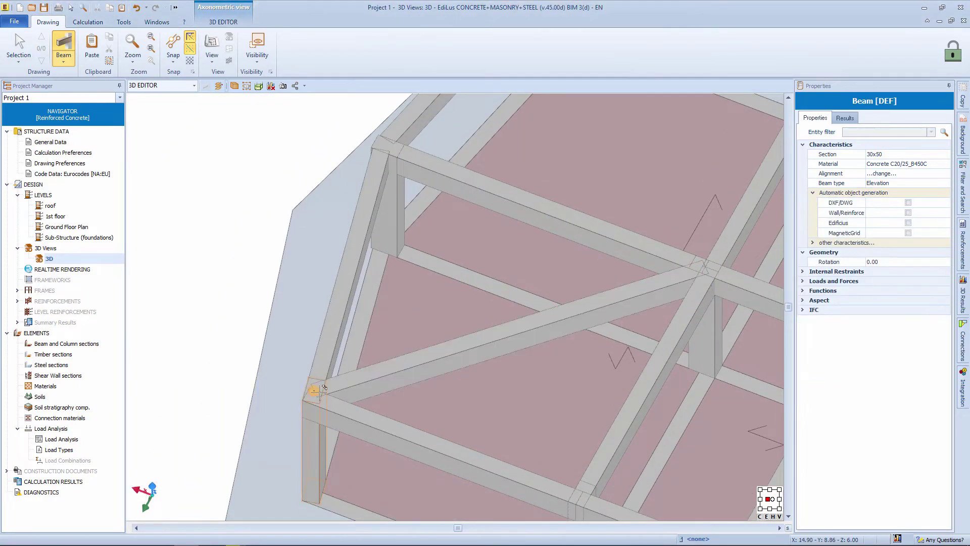
# - Draw a second 30x50 diagonal beam in the roof frame's end bay, from the central column to the other outer corner column
pyautogui.moveTo(441, 331); pyautogui.dragTo(574, 260, button='middle')
pyautogui.click(323, 107)
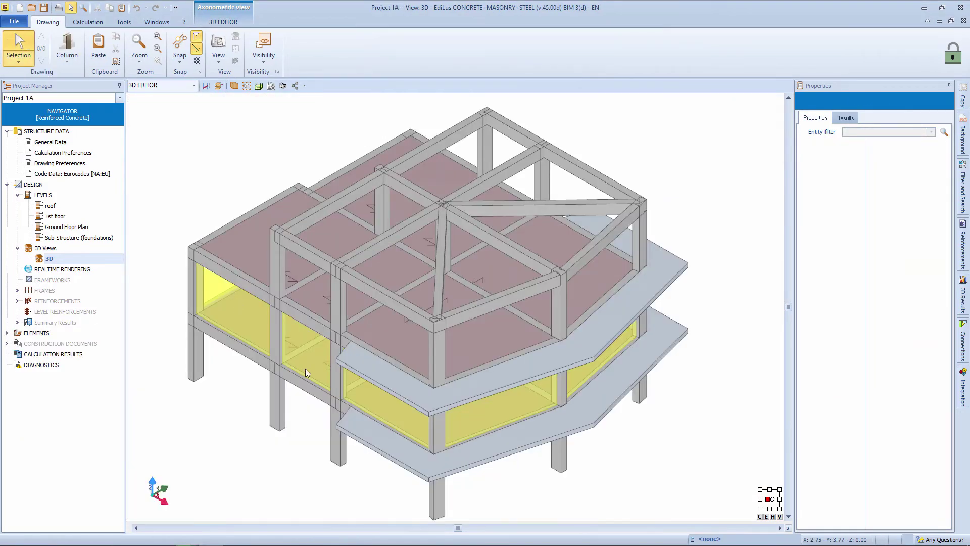
pyautogui.moveTo(305, 368); pyautogui.dragTo(433, 407, button='middle')
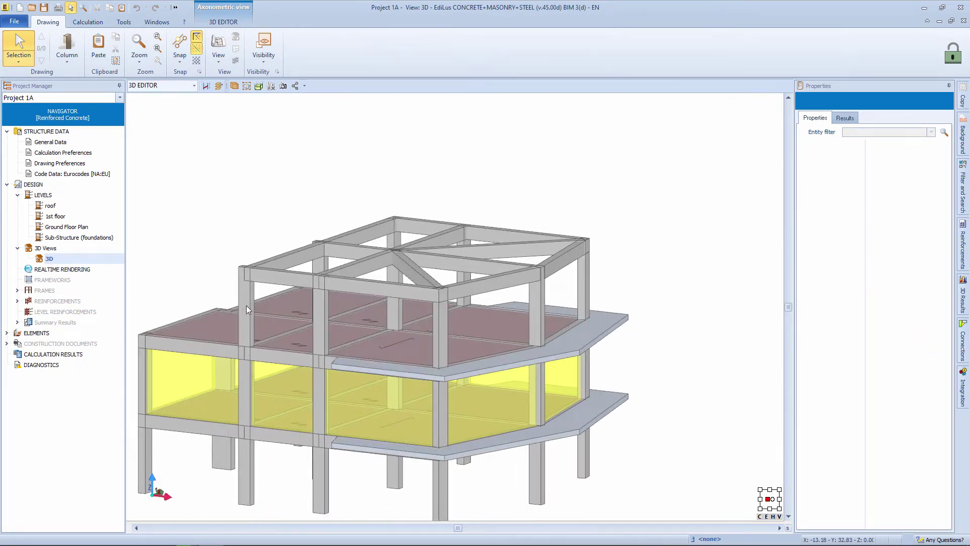
pyautogui.click(246, 308)
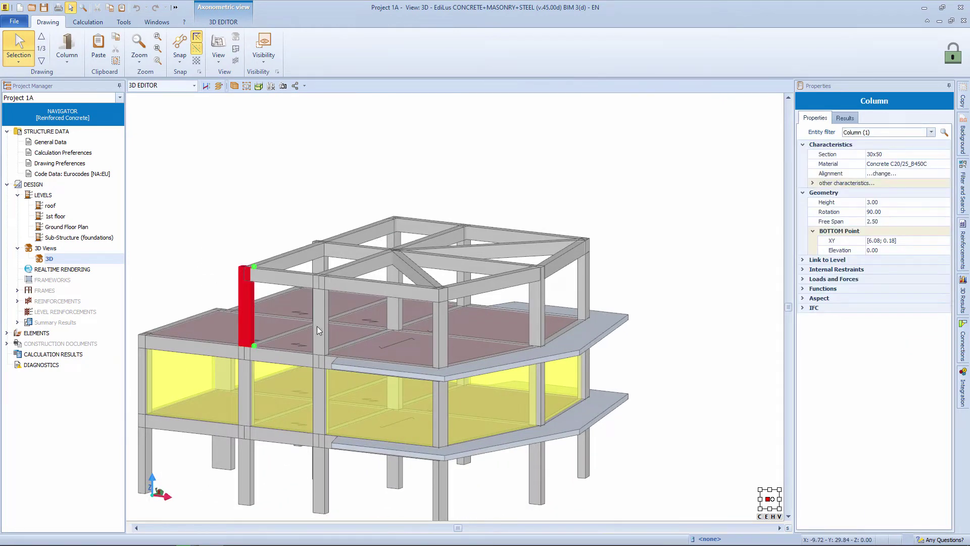
pyautogui.click(322, 328)
pyautogui.click(437, 338)
pyautogui.moveTo(500, 330); pyautogui.dragTo(592, 313, button='middle')
pyautogui.click(480, 331)
# - Select the whole top storey, filter the selection to its columns, and exclude the two columns on the central ridge line
pyautogui.moveTo(673, 291); pyautogui.dragTo(282, 200)
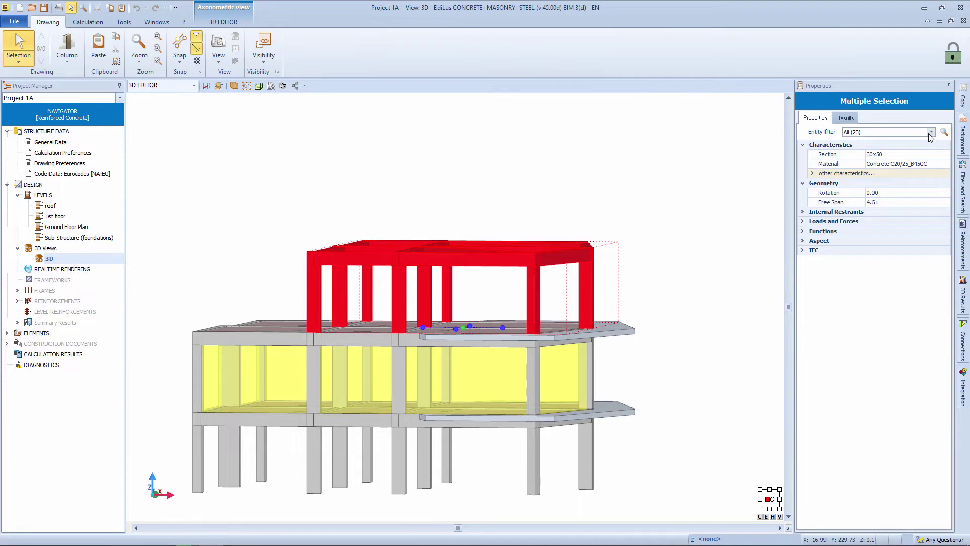
pyautogui.click(931, 132)
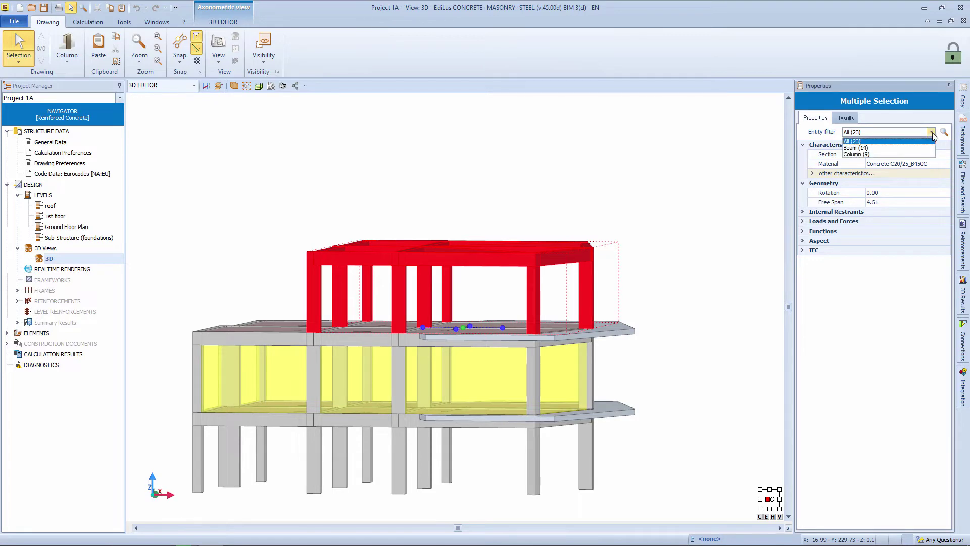
pyautogui.click(858, 154)
pyautogui.moveTo(452, 289); pyautogui.dragTo(474, 294, button='middle')
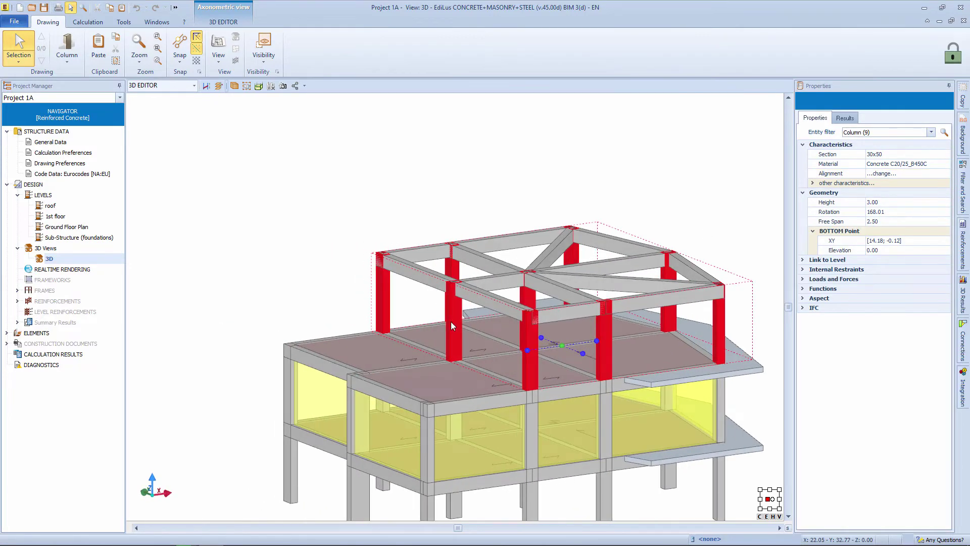
pyautogui.keyDown('ctrl'); pyautogui.click(457, 322); pyautogui.keyUp('ctrl')
pyautogui.moveTo(460, 326); pyautogui.dragTo(526, 302, button='middle')
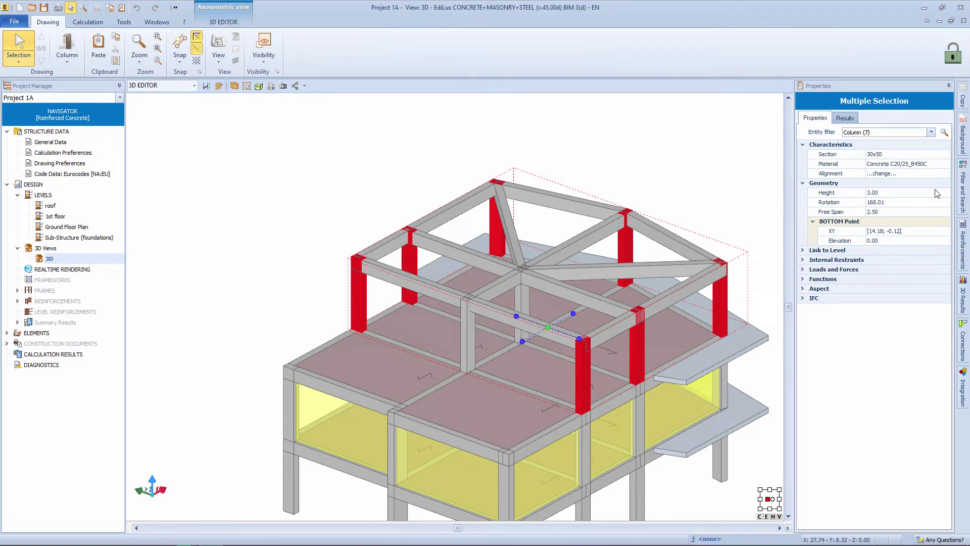
# - Set the selected perimeter columns' height to 2 m with their connected elements moved along, then clear the selection
pyautogui.click(937, 192)
pyautogui.click(946, 192)
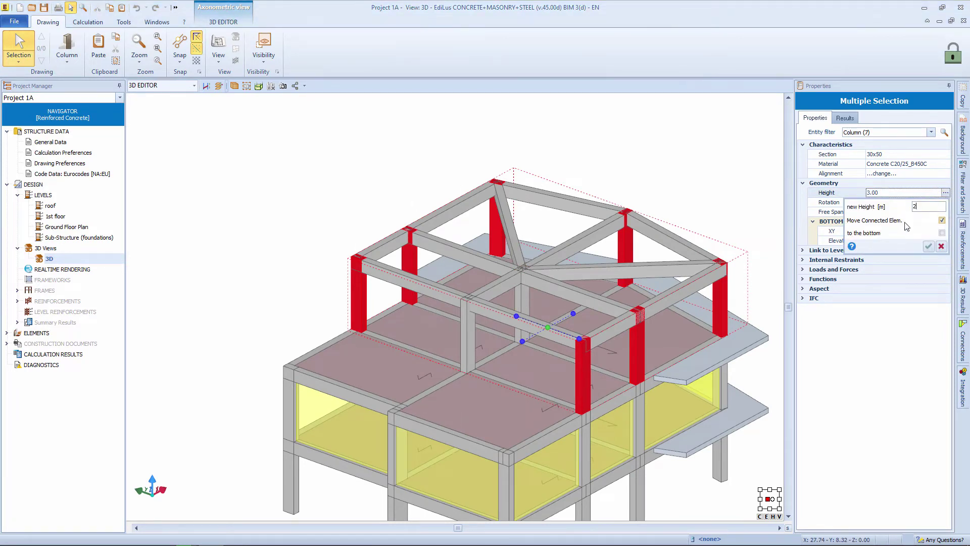
pyautogui.write('2')
pyautogui.click(928, 246)
pyautogui.moveTo(607, 283); pyautogui.dragTo(581, 319, button='middle')
pyautogui.press('Escape')
# - Open the roof level and set up a reinforced concrete floor with the No acc. roof load H20 load analysis
pyautogui.click(951, 21)
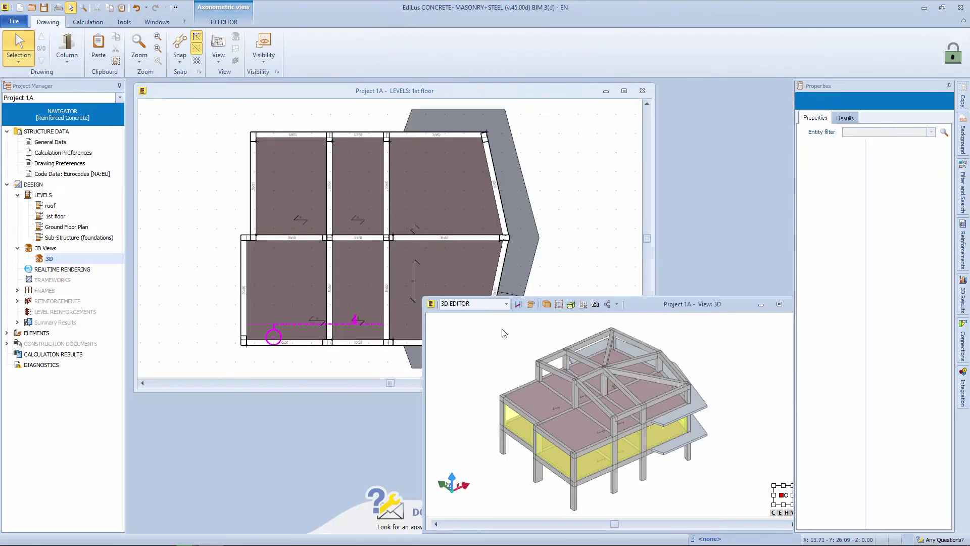
pyautogui.doubleClick(50, 206)
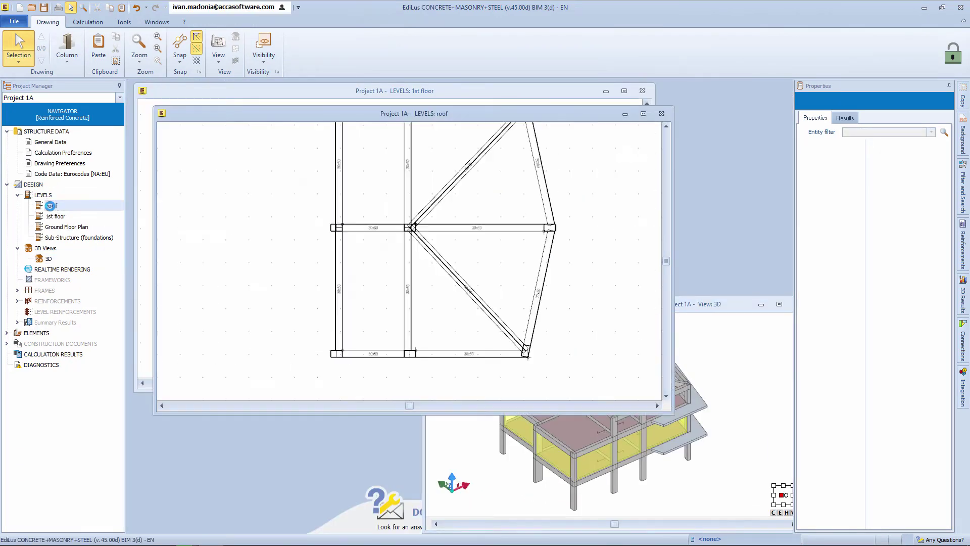
pyautogui.click(65, 60)
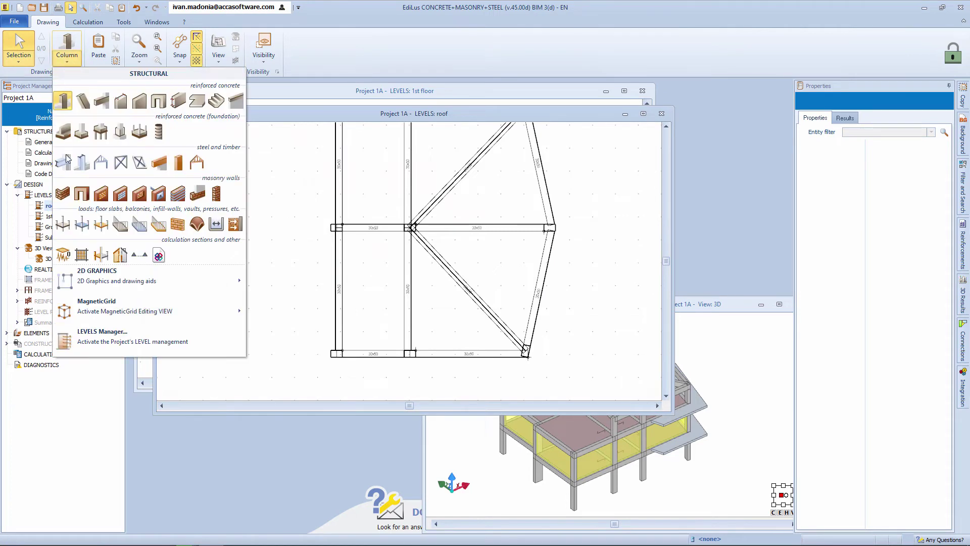
pyautogui.click(61, 225)
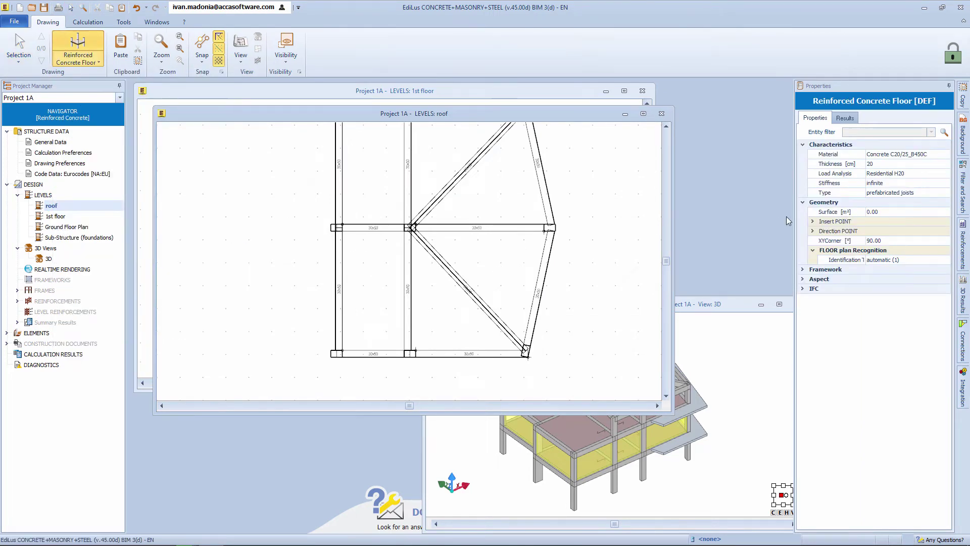
pyautogui.click(946, 173)
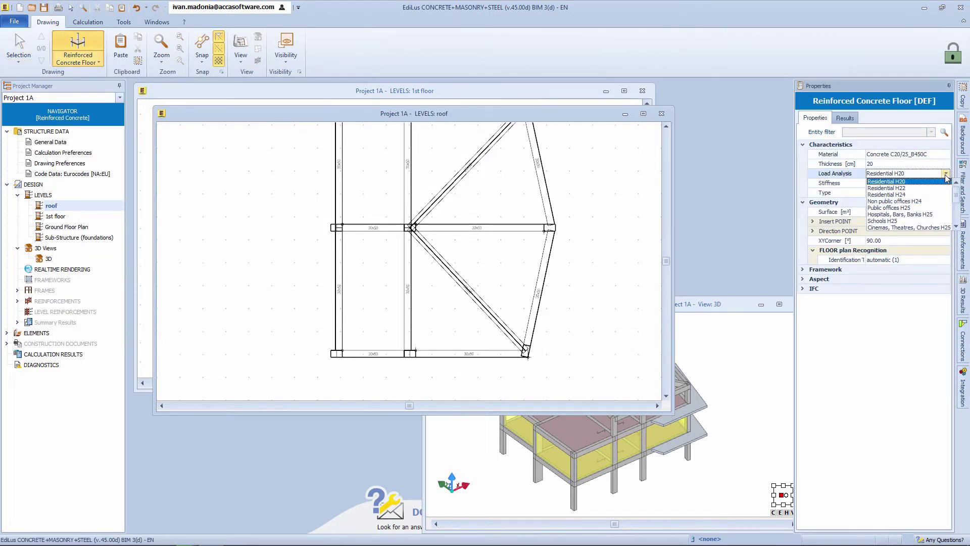
pyautogui.scroll(-3, 931, 210)
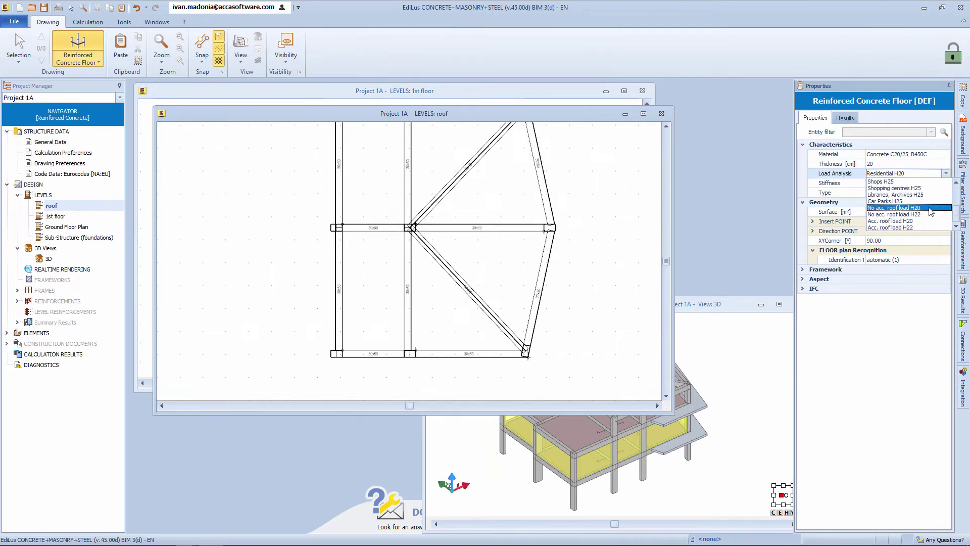
pyautogui.click(931, 211)
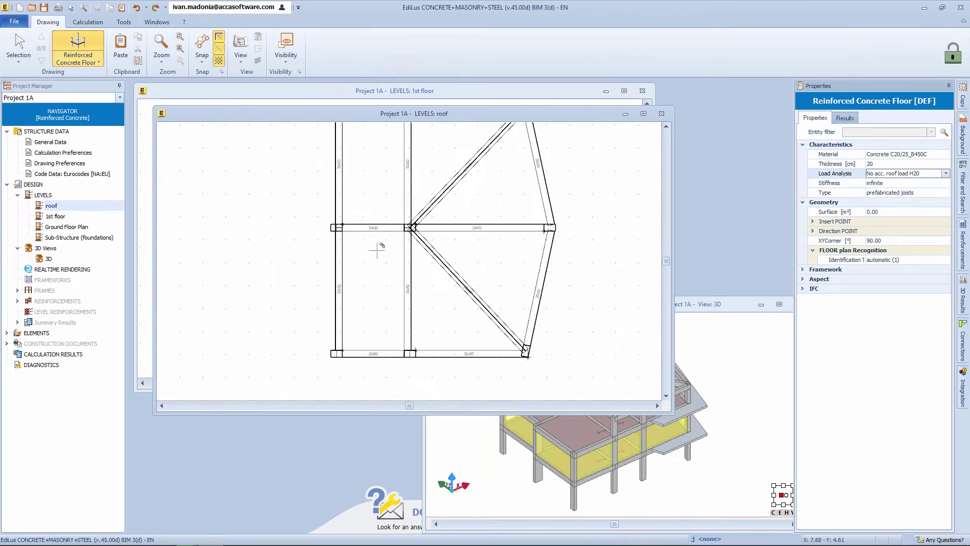
# - Place reinforced concrete floors in the two rectangular bays and four triangular bays of the roof, and check them in 3D
pyautogui.click(381, 268)
pyautogui.click(378, 194)
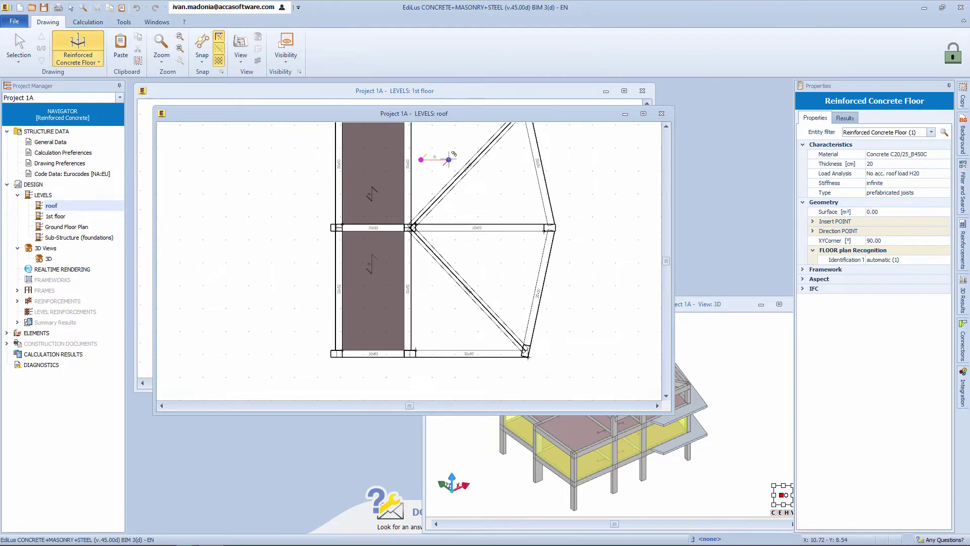
pyautogui.click(433, 156)
pyautogui.click(513, 217)
pyautogui.click(495, 260)
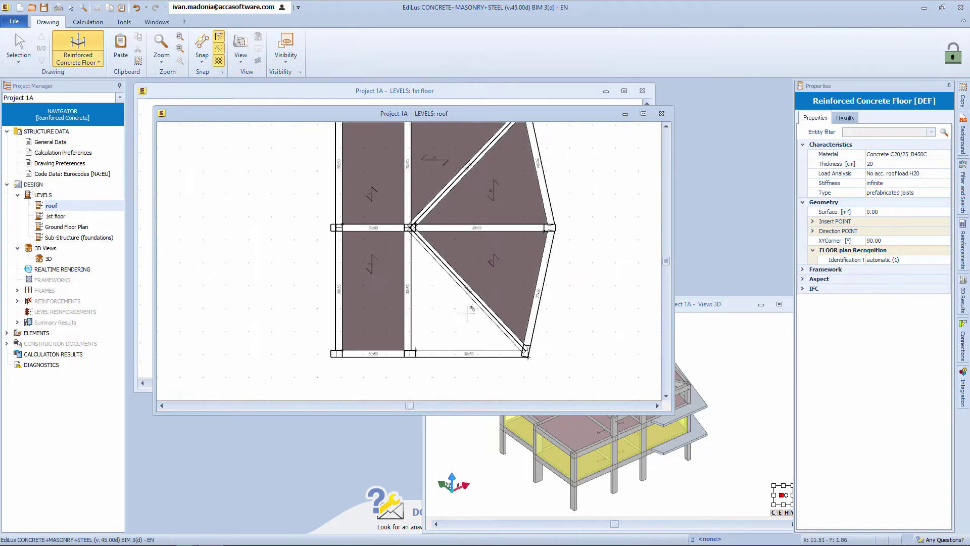
pyautogui.click(438, 309)
pyautogui.click(724, 306)
pyautogui.moveTo(666, 358); pyautogui.dragTo(620, 356, button='middle')
pyautogui.scroll(5, 620, 357)
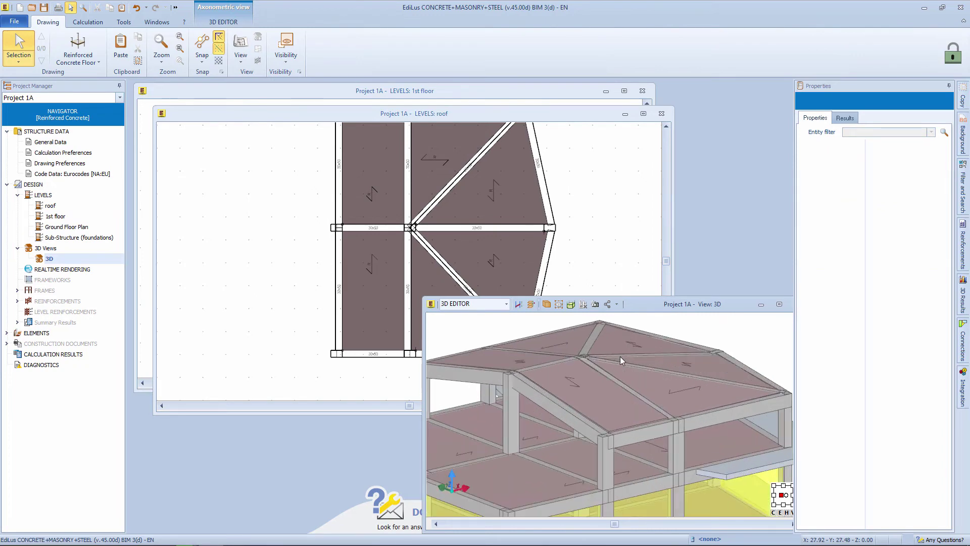
pyautogui.scroll(-4, 620, 356)
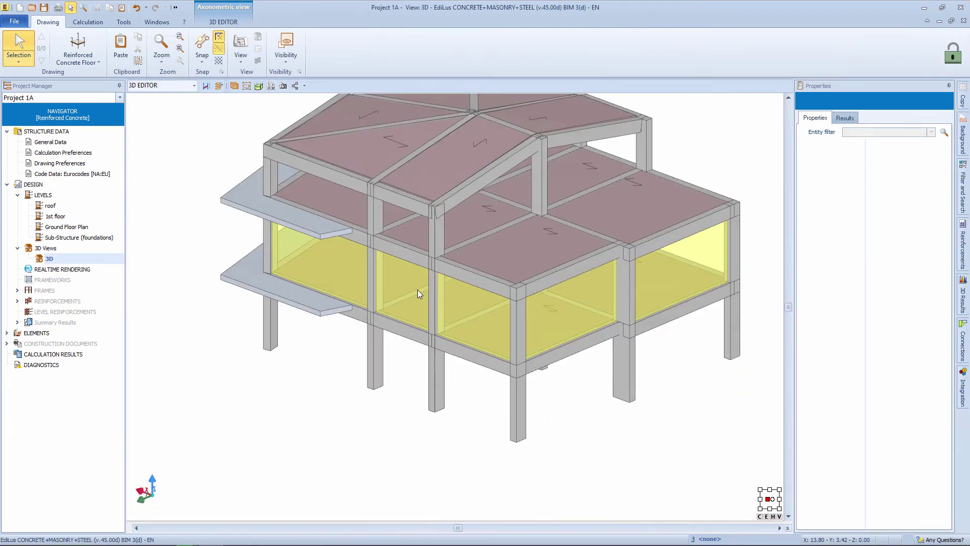
pyautogui.scroll(4, 420, 287)
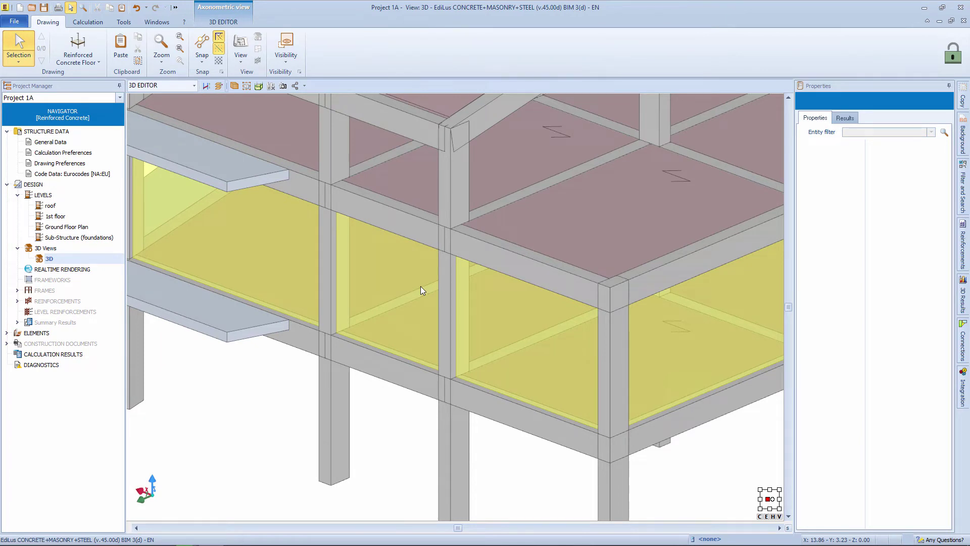
# - Hide the infill walls in the 3D view and delete the 1st floor slab in the narrow middle bay intended for the stairs
pyautogui.click(223, 22)
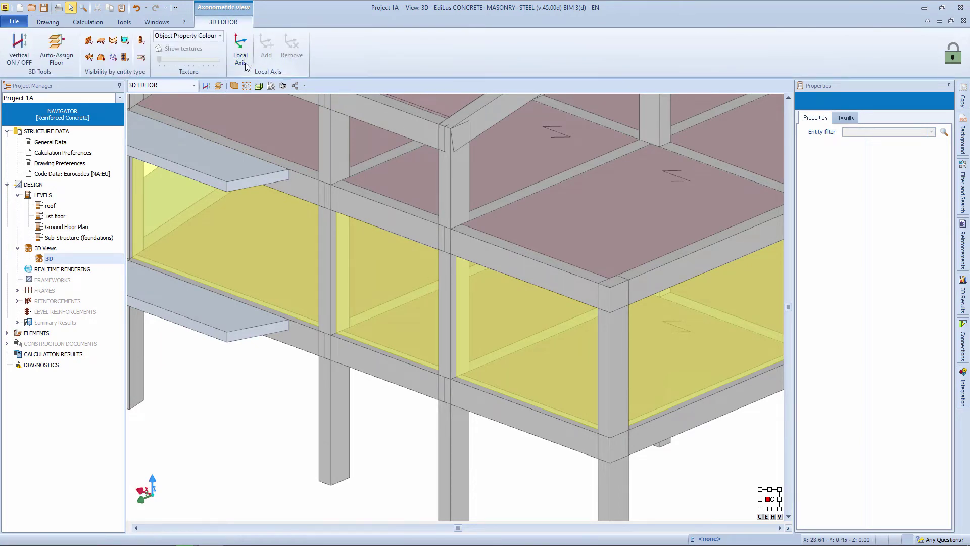
pyautogui.click(89, 41)
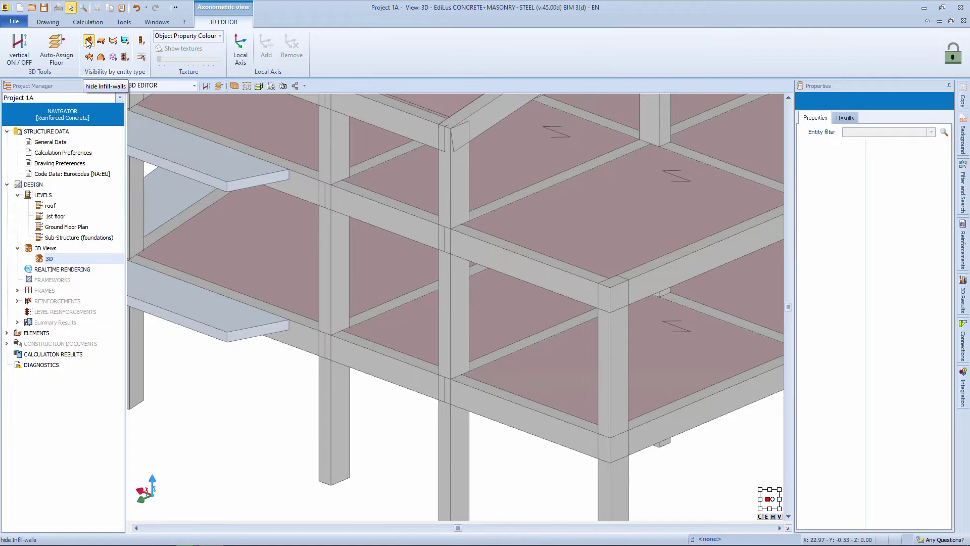
pyautogui.scroll(3, 429, 333)
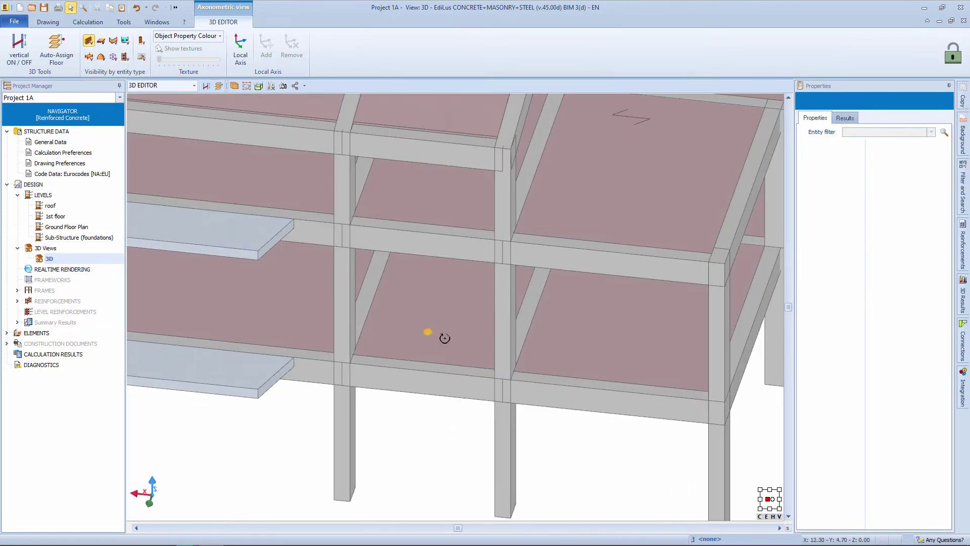
pyautogui.click(438, 194)
pyautogui.press('Delete')
# - Select the outer 3.00 m beam beside the 1st floor slab opening and open the level plan containing it
pyautogui.moveTo(429, 209); pyautogui.dragTo(412, 268, button='middle')
pyautogui.click(413, 268)
pyautogui.rightClick(413, 268)
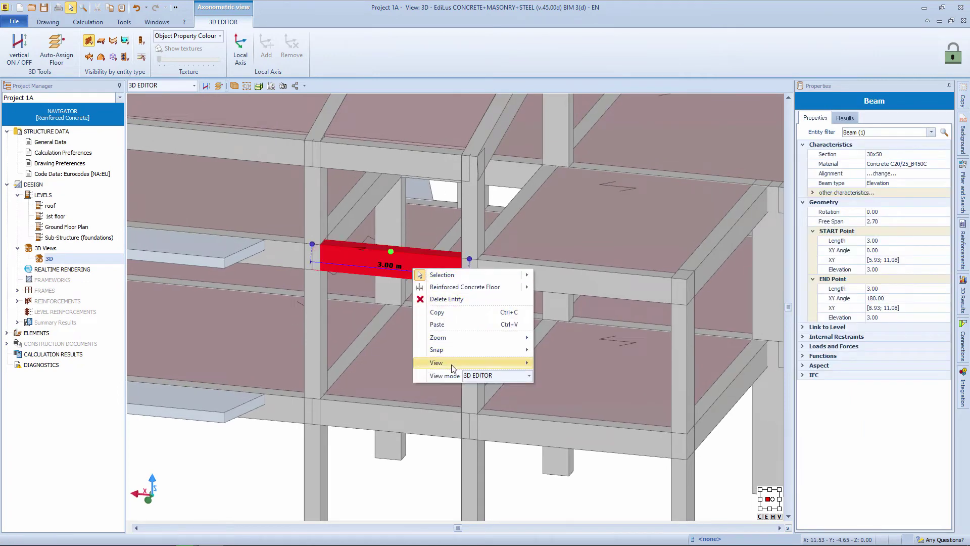
pyautogui.moveTo(505, 363)
pyautogui.click(573, 364)
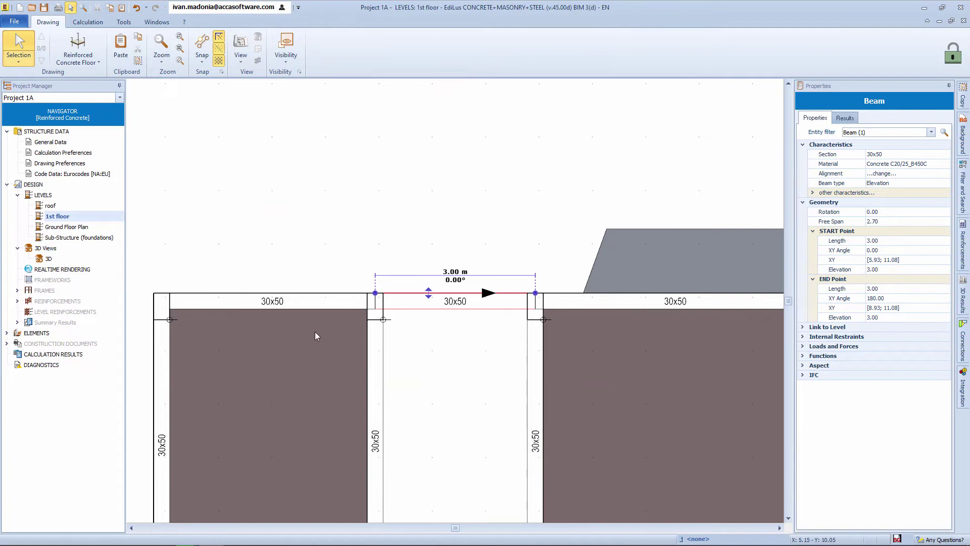
# - Set up an RC stair of Flying slab type with a starting landing, ramp and arrival landing
pyautogui.click(78, 61)
pyautogui.click(230, 127)
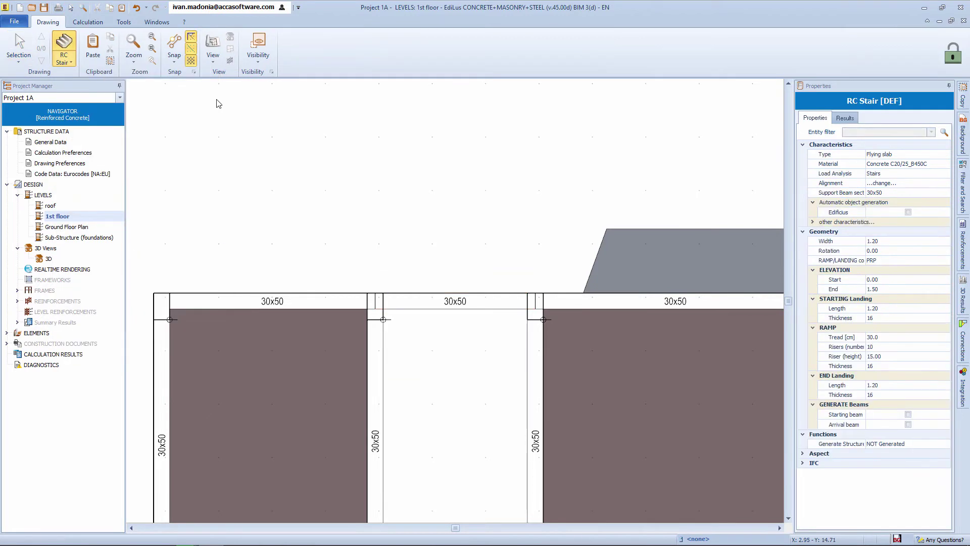
pyautogui.click(946, 154)
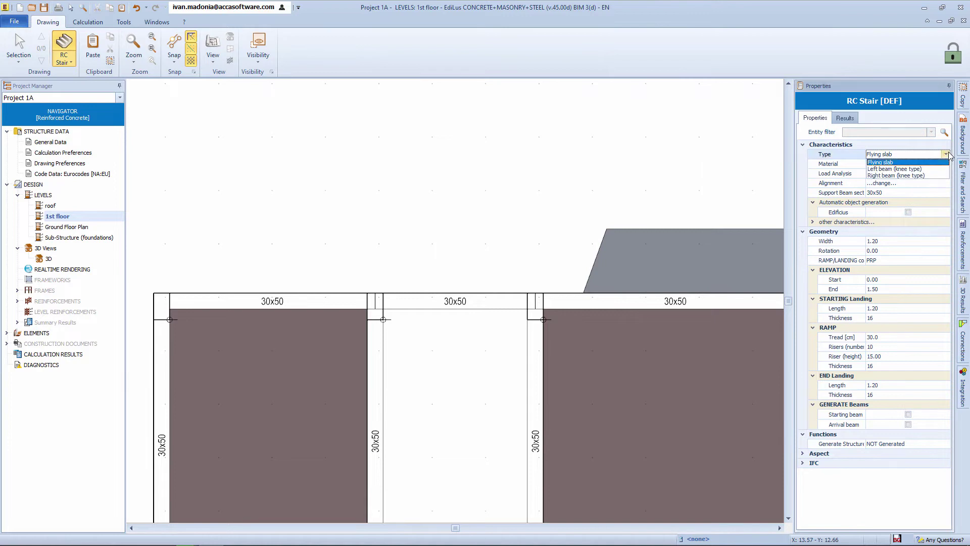
pyautogui.click(941, 162)
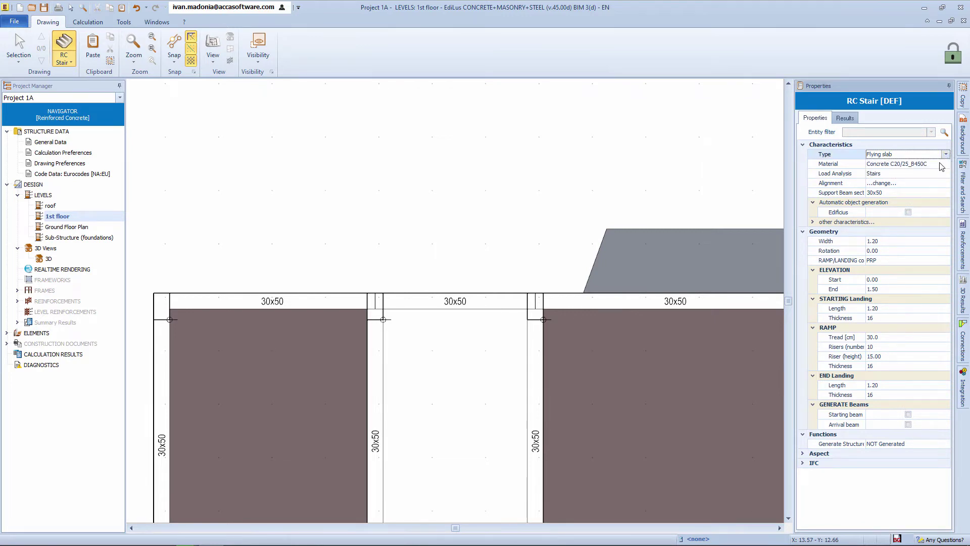
pyautogui.click(944, 260)
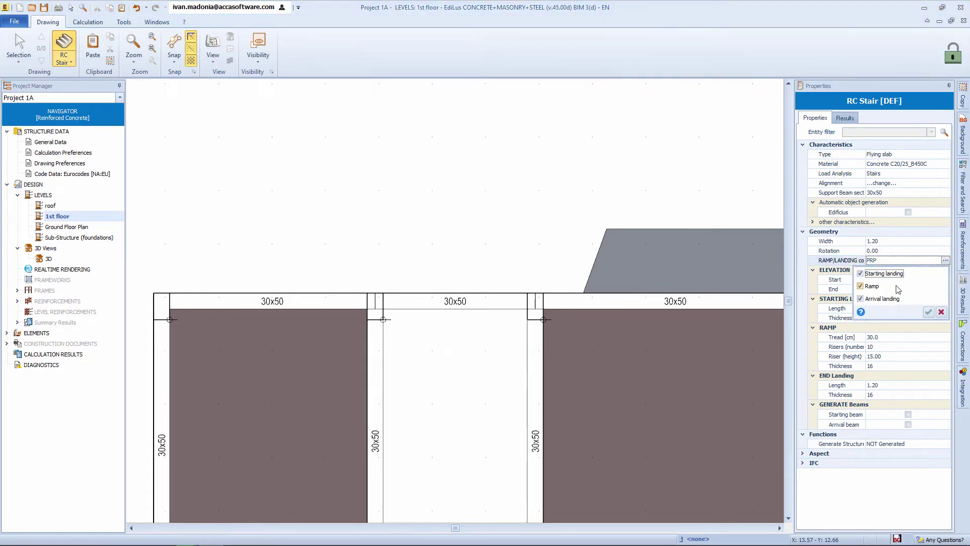
pyautogui.click(929, 312)
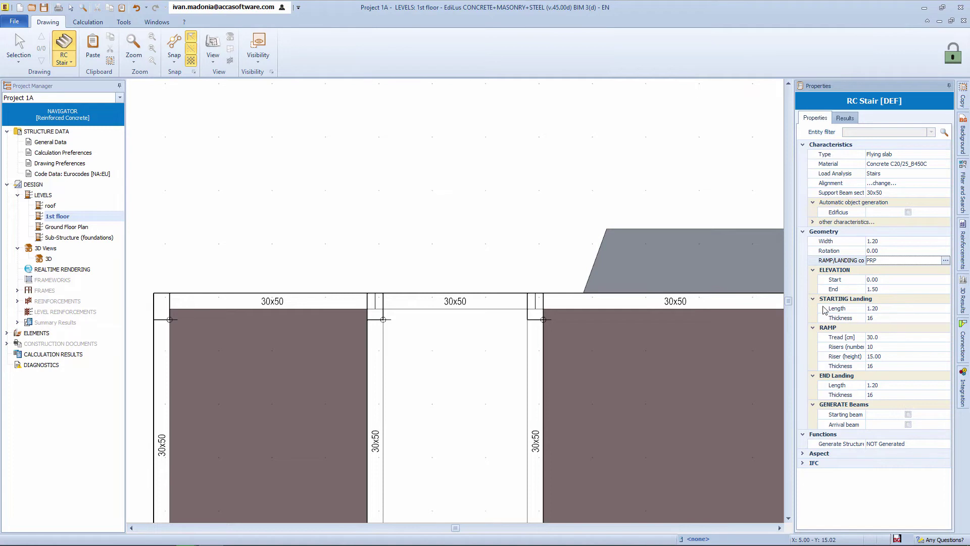
pyautogui.click(842, 330)
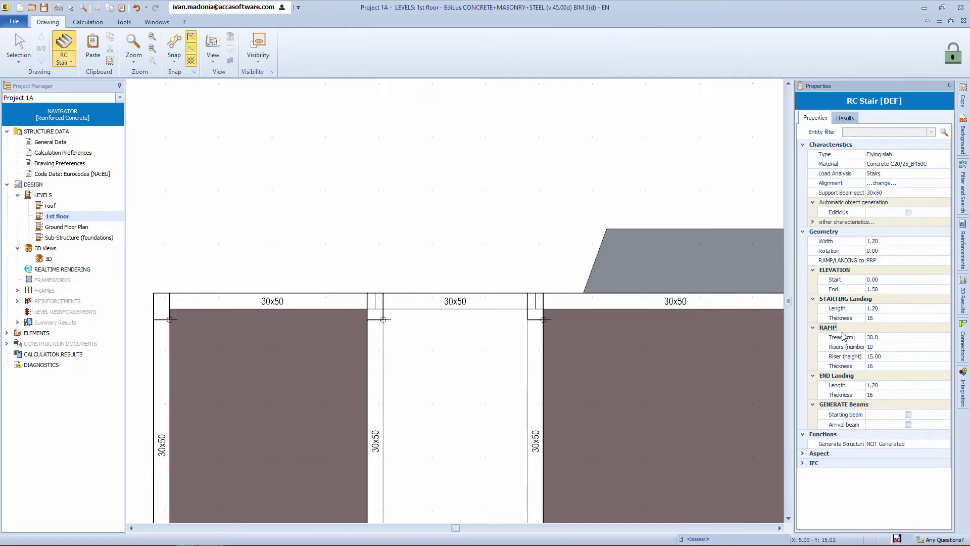
# - Place the first stair flight in the open bay, snapped to the inner corner where the left-hand and middle beams meet
pyautogui.click(425, 403)
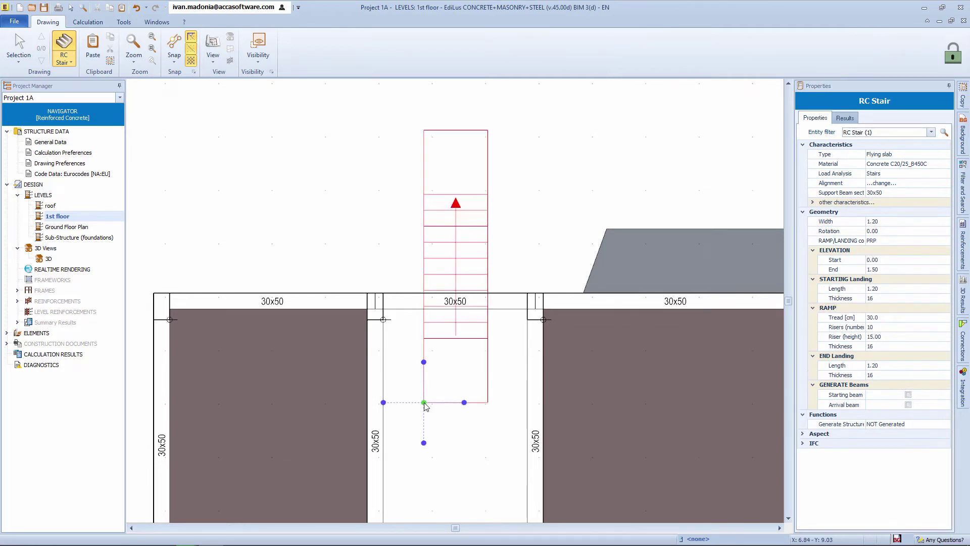
pyautogui.moveTo(430, 394); pyautogui.dragTo(418, 260, button='middle')
pyautogui.moveTo(418, 258); pyautogui.dragTo(458, 391)
pyautogui.press('F7')
pyautogui.press('F7')
pyautogui.press('F7')
pyautogui.press('F7')
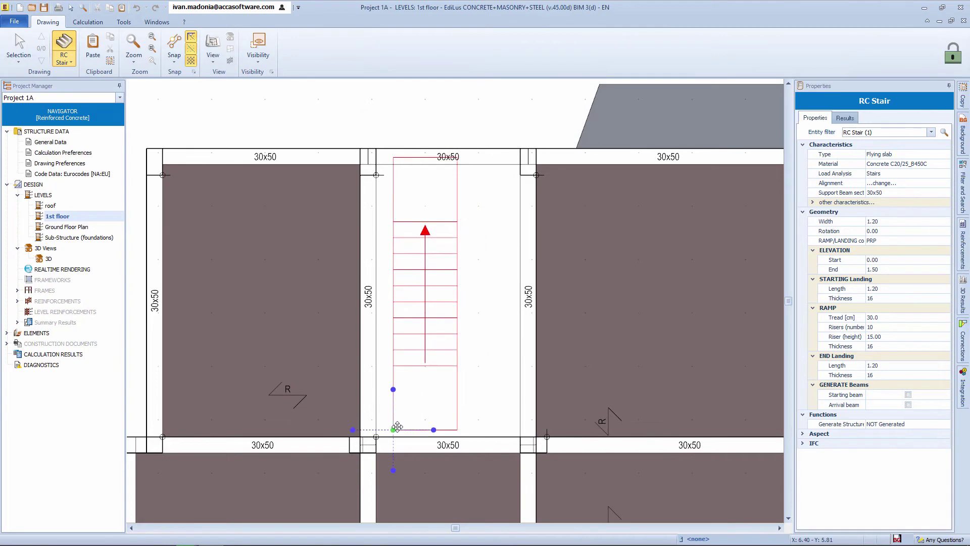
pyautogui.click(376, 436)
# - Place a second stair flight rotated 180° along the opposite side of the bay, and bring the 3D view back alongside the plan
pyautogui.press('F7')
pyautogui.press('F7')
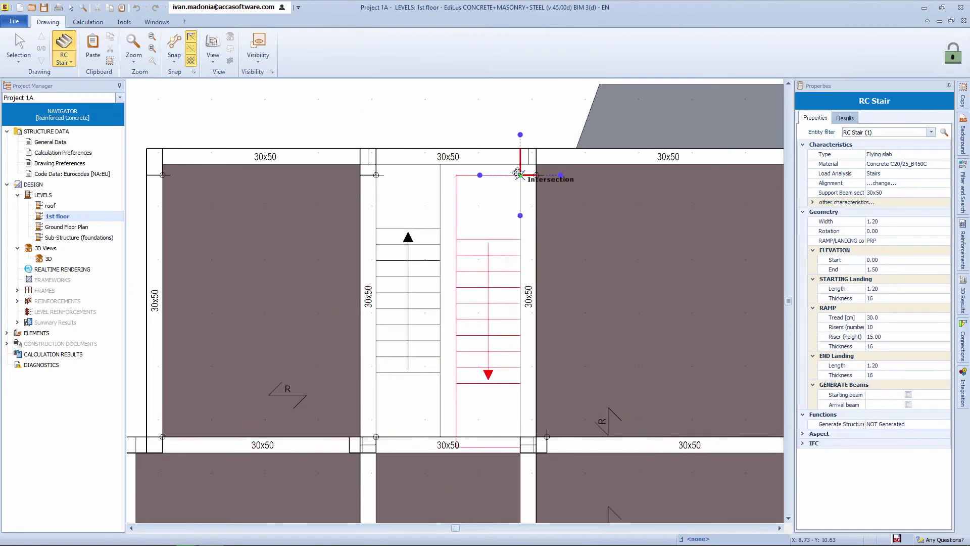
pyautogui.click(521, 147)
pyautogui.click(951, 20)
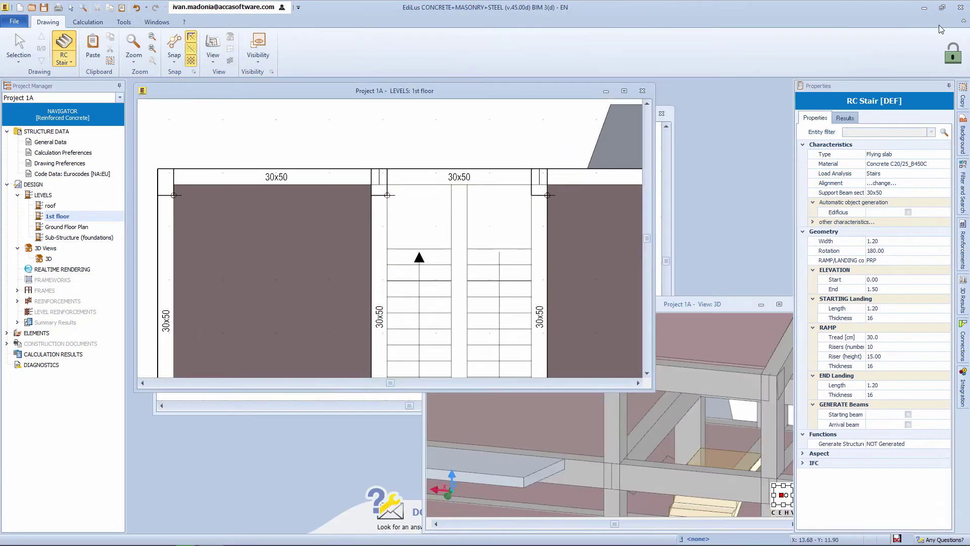
# - In the enlarged 3D view, set the second stair flight's start elevation to 1.50 and its end elevation to 3.00
pyautogui.doubleClick(725, 308)
pyautogui.moveTo(454, 344)
pyautogui.mouseDown(button='middle')
pyautogui.moveTo(439, 334)
pyautogui.moveTo(453, 337)
pyautogui.mouseUp(button='middle')
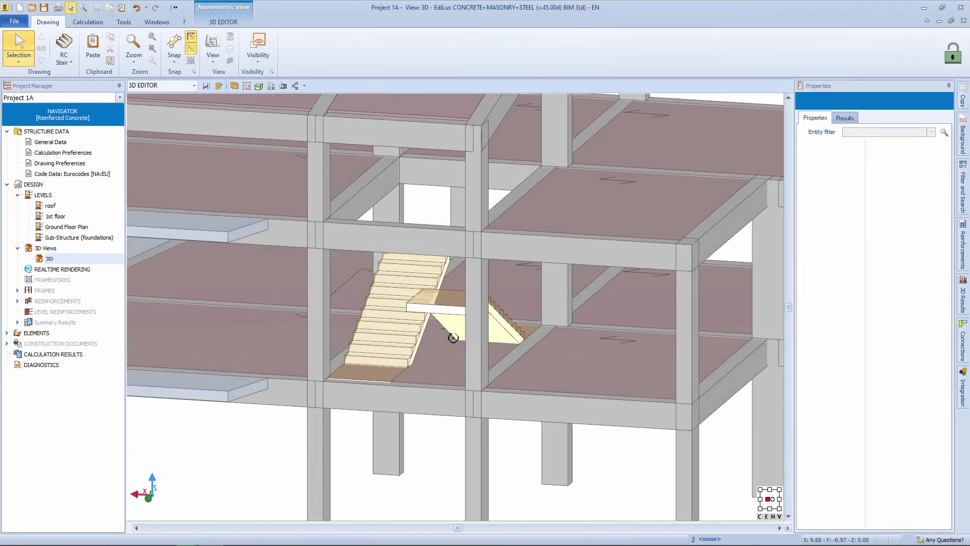
pyautogui.click(404, 355)
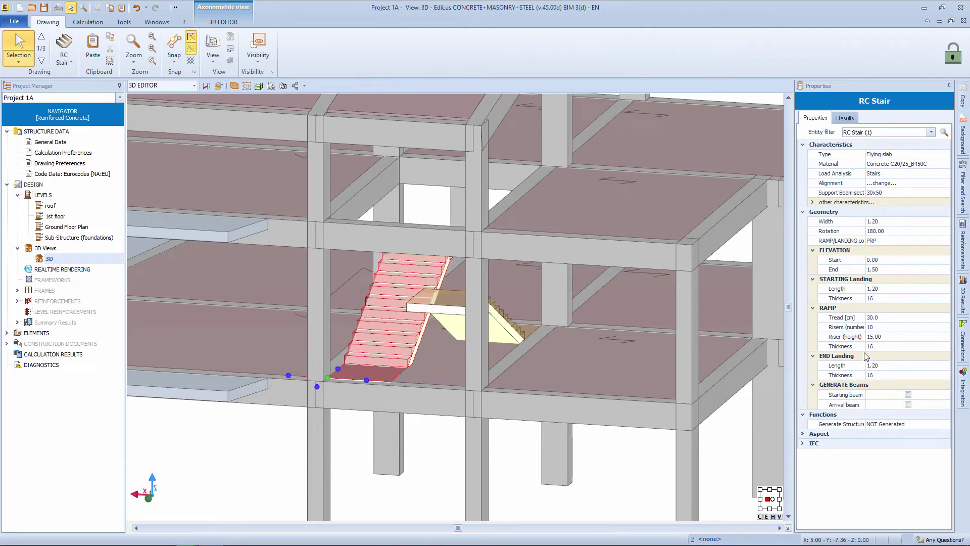
pyautogui.click(889, 262)
pyautogui.write('1.5')
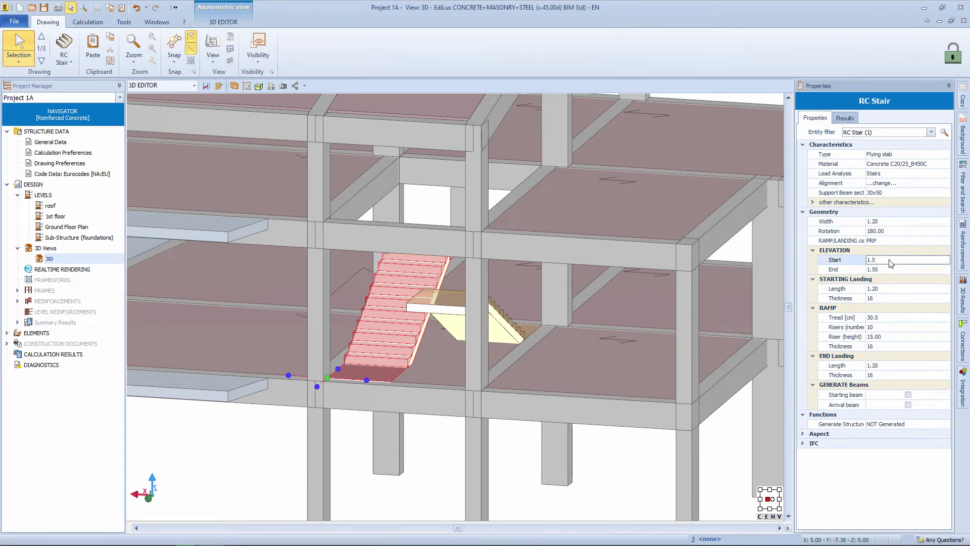
pyautogui.press('Return')
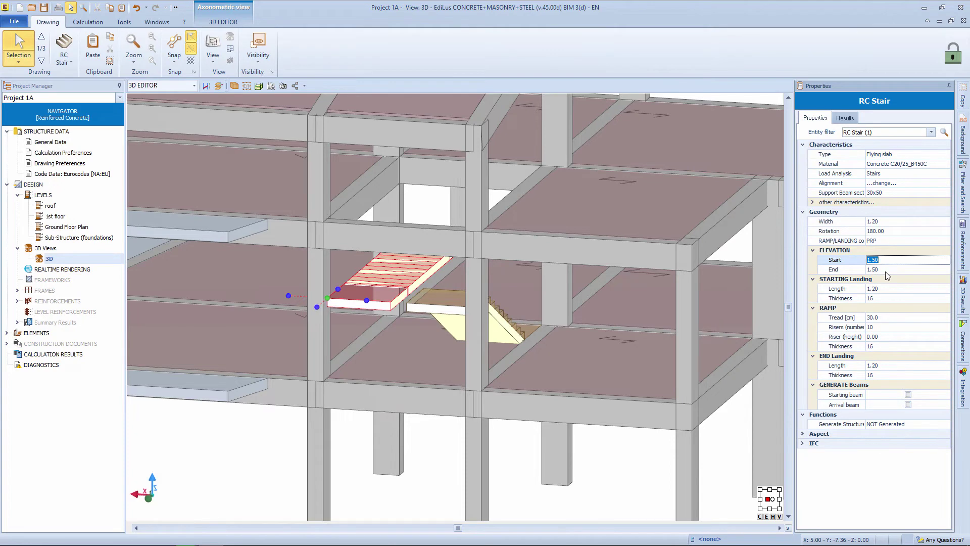
pyautogui.click(886, 270)
pyautogui.write('3')
pyautogui.press('Return')
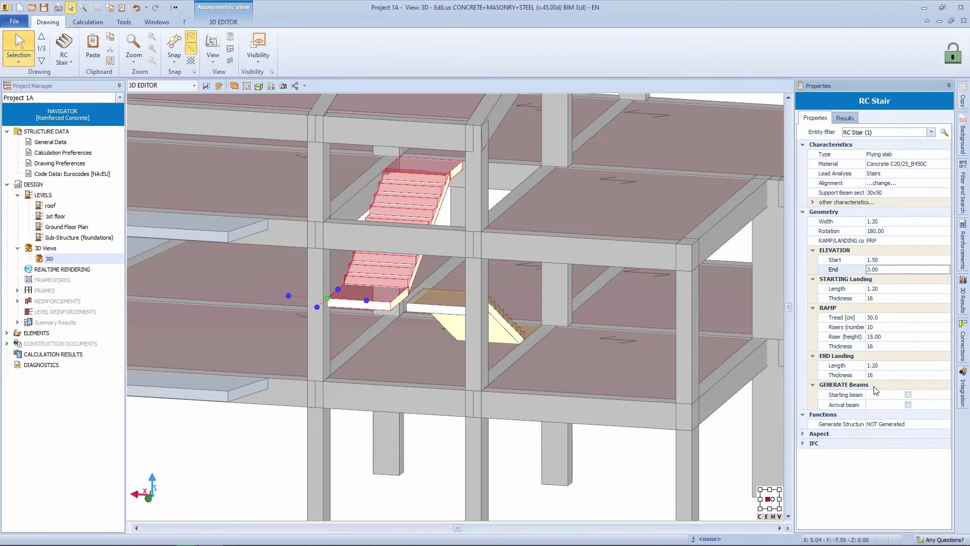
# - Add a starting beam to the second stair flight and generate the stair's structural elements
pyautogui.click(908, 395)
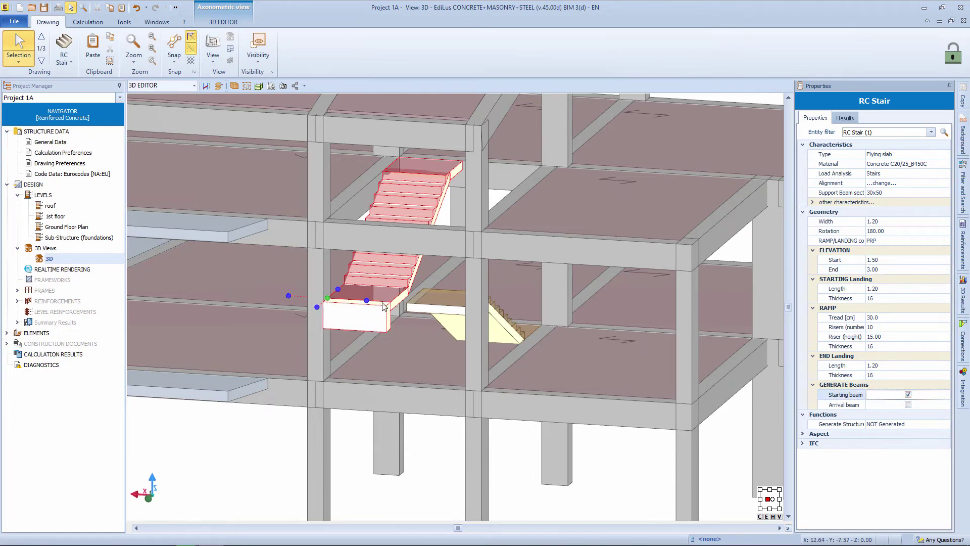
pyautogui.click(854, 414)
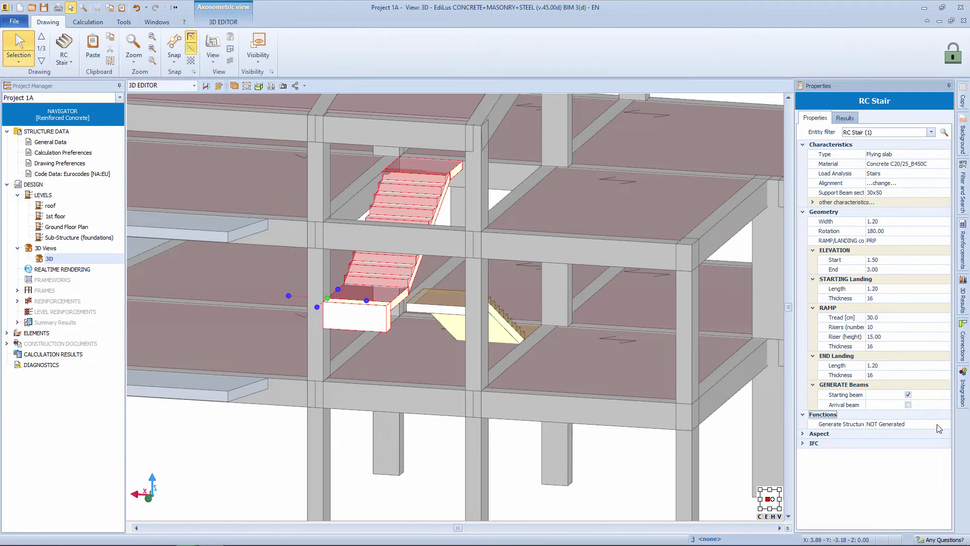
pyautogui.click(935, 426)
pyautogui.click(944, 424)
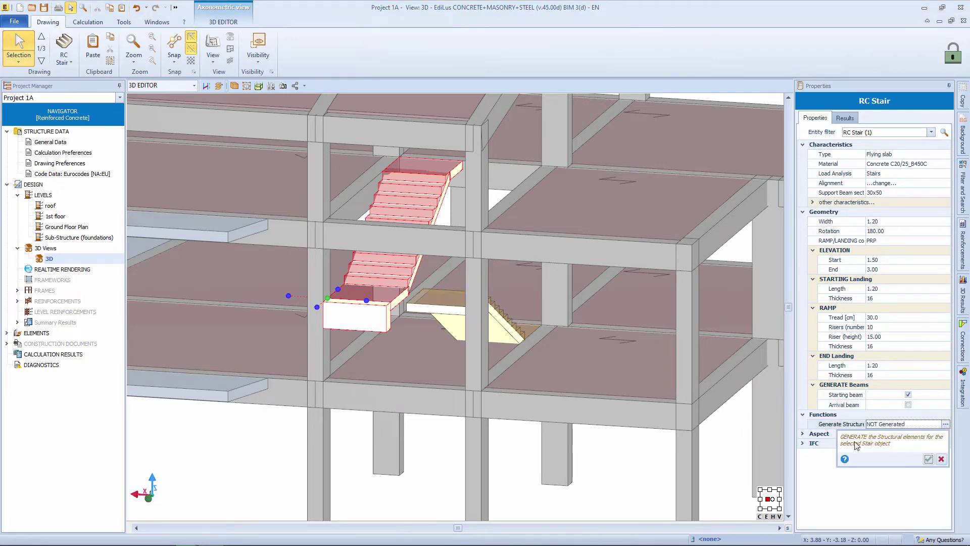
pyautogui.click(929, 459)
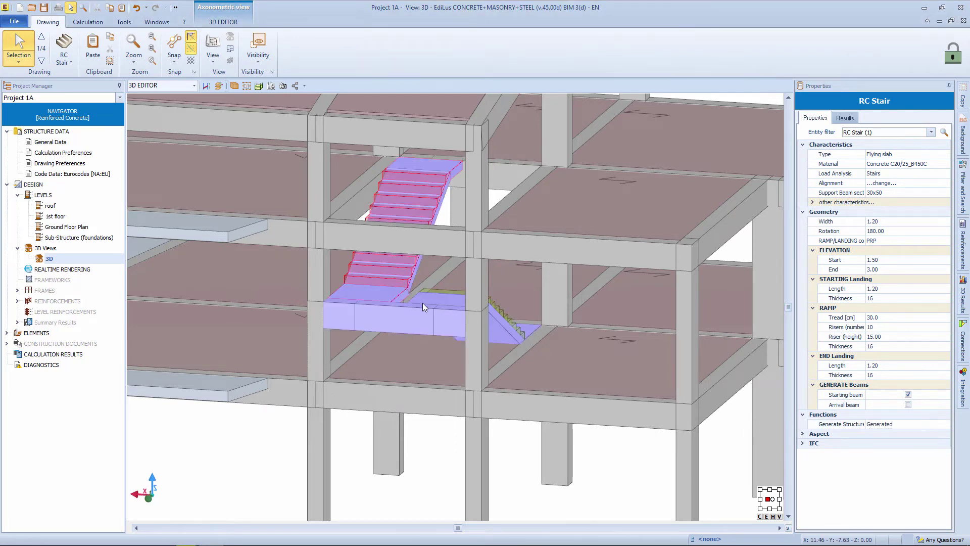
pyautogui.click(399, 294)
pyautogui.click(395, 266)
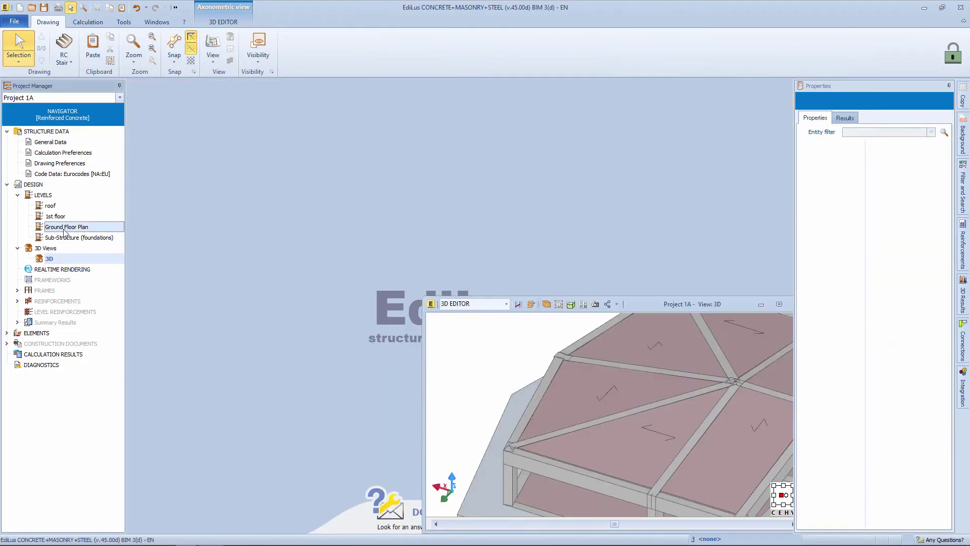
# - On the Ground Floor Plan, draw an RC wall along the plan's upper outer edge, from the left corner to the slanted façade's corner
pyautogui.doubleClick(63, 229)
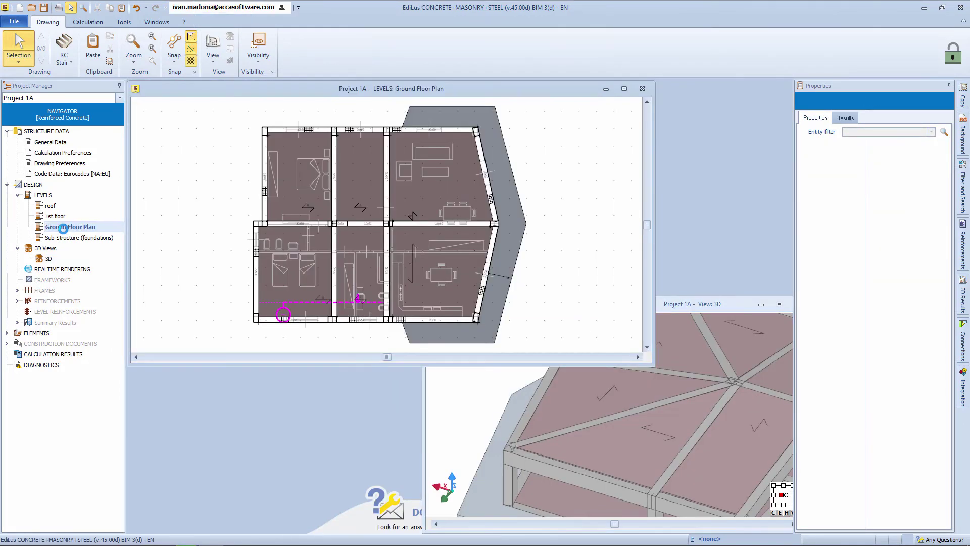
pyautogui.click(64, 50)
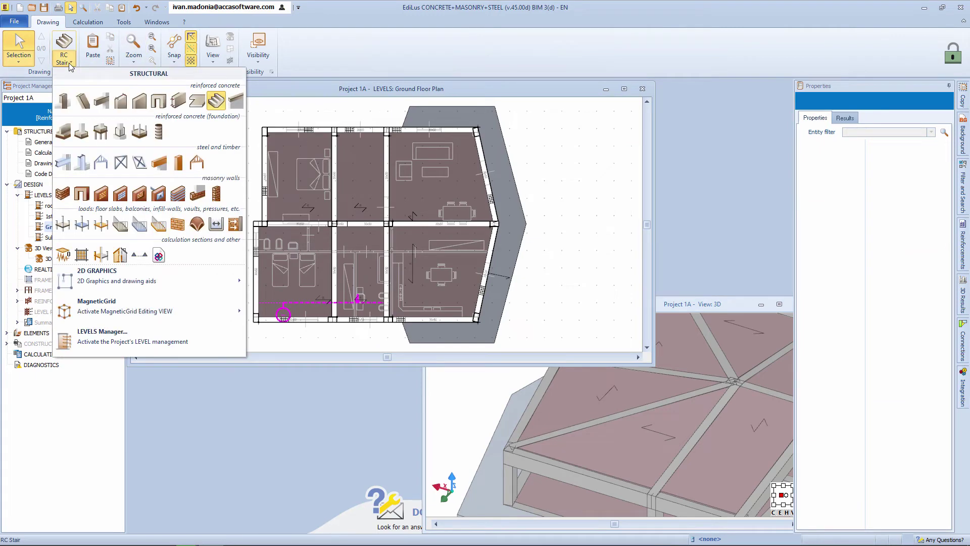
pyautogui.click(131, 104)
pyautogui.scroll(4, 242, 164)
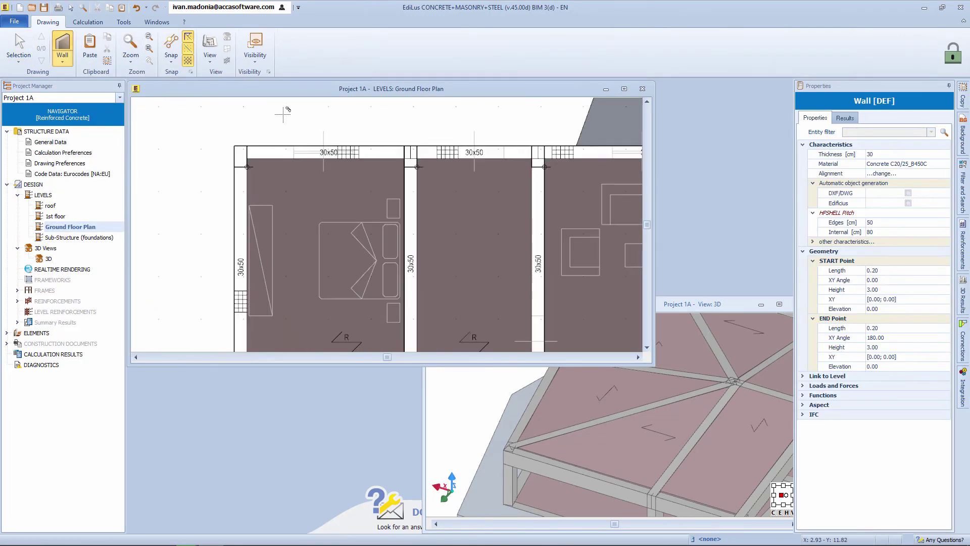
pyautogui.click(213, 174)
pyautogui.scroll(-2, 316, 206)
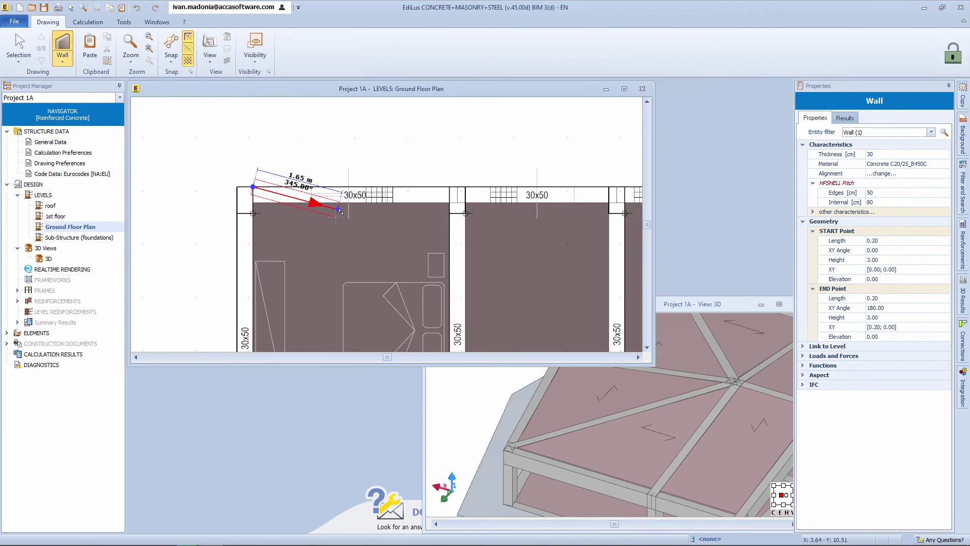
pyautogui.scroll(-3, 259, 206)
pyautogui.scroll(6, 504, 198)
pyautogui.click(568, 193)
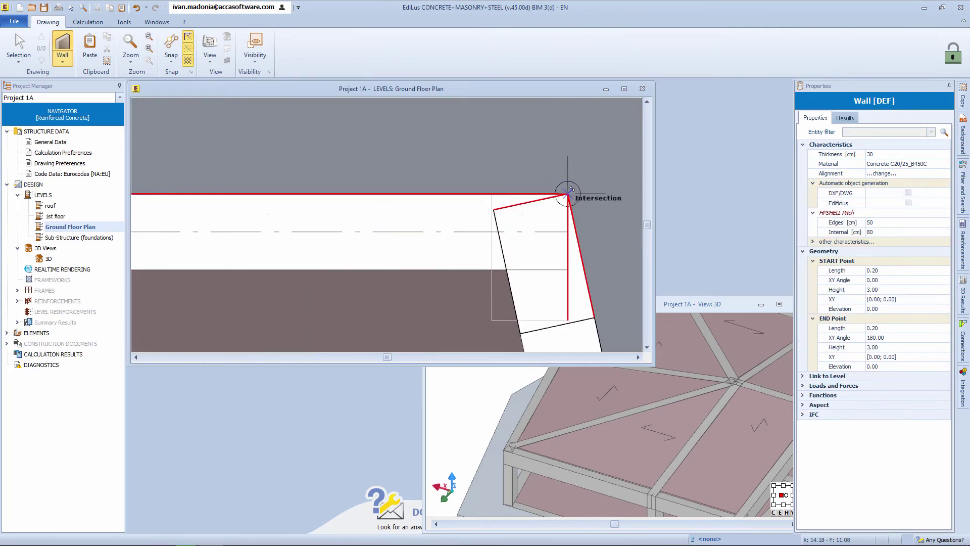
# - Draw a second RC wall along the upper slanted façade, from the upper corner to the outer intersection at the middle pillar
pyautogui.click(568, 193)
pyautogui.scroll(-4, 441, 203)
pyautogui.scroll(5, 441, 206)
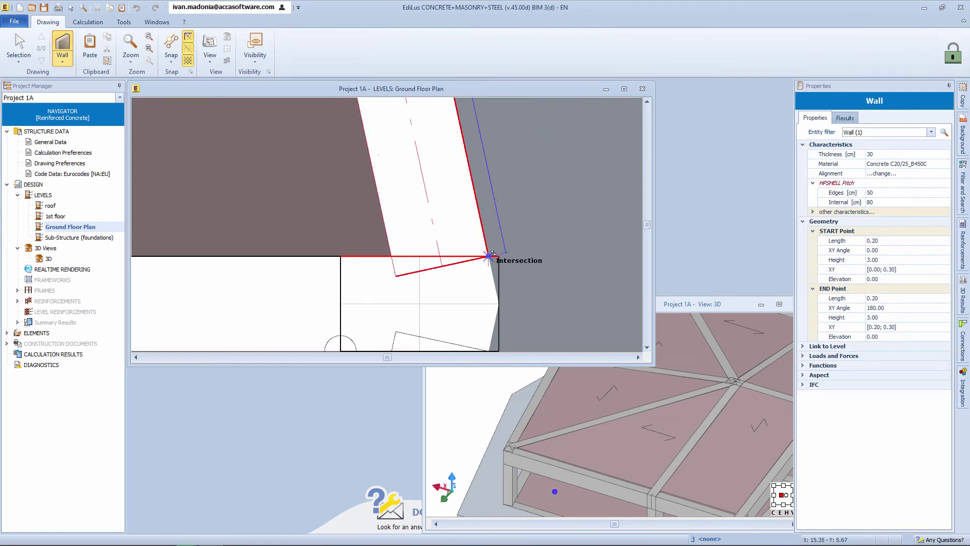
pyautogui.click(489, 257)
pyautogui.scroll(-4, 489, 258)
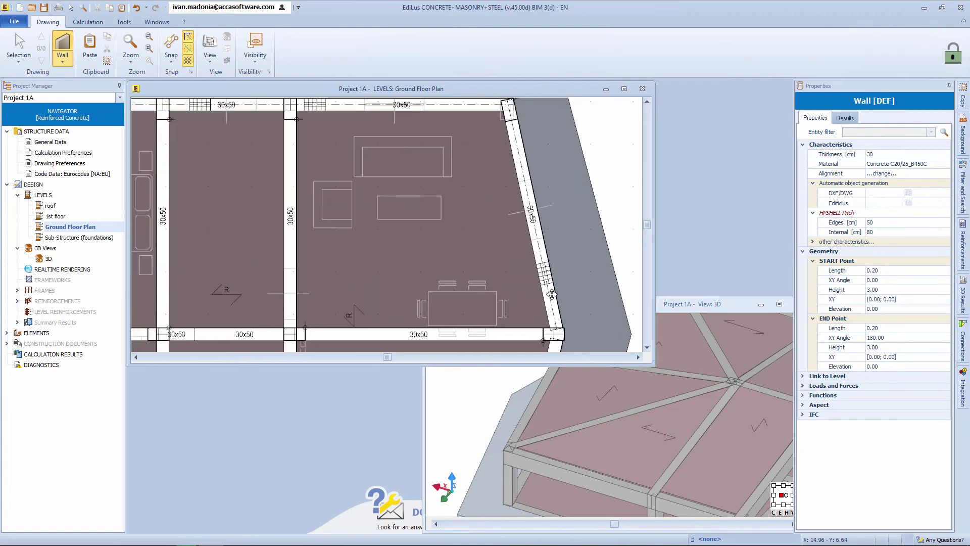
pyautogui.scroll(-1, 597, 337)
# - Apply Soil Pressure (on R.C. walls) with allowed displacement enabled along the full upper outer wall, and enlarge the 3D view
pyautogui.click(68, 59)
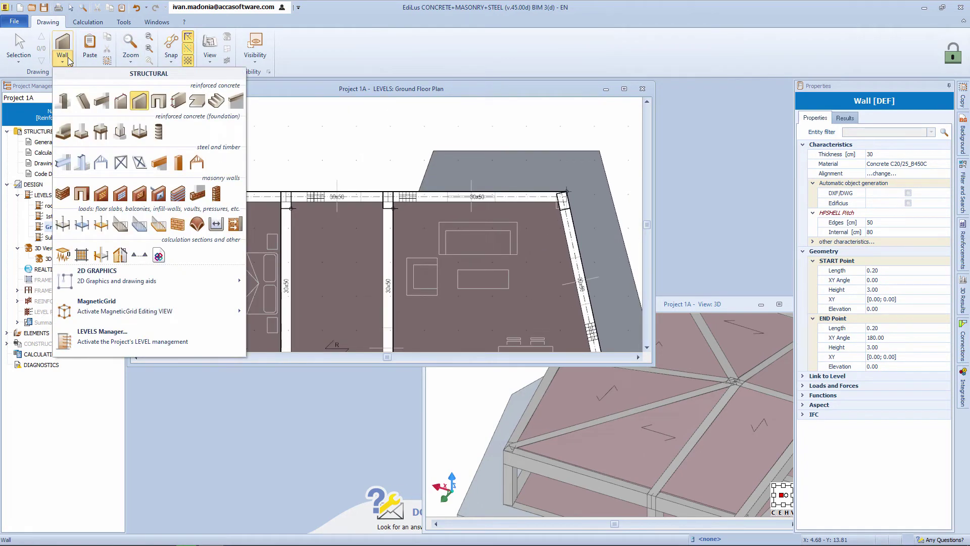
pyautogui.click(236, 224)
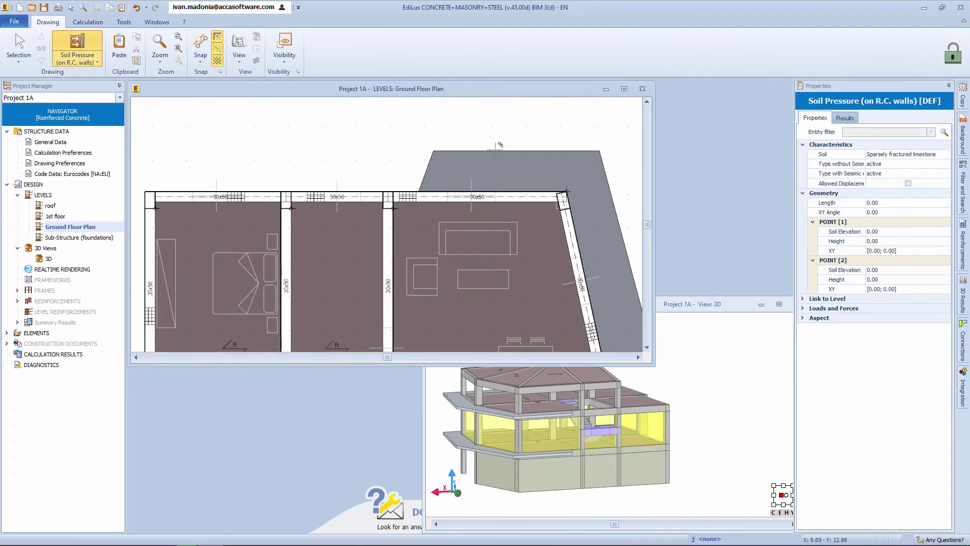
pyautogui.click(908, 183)
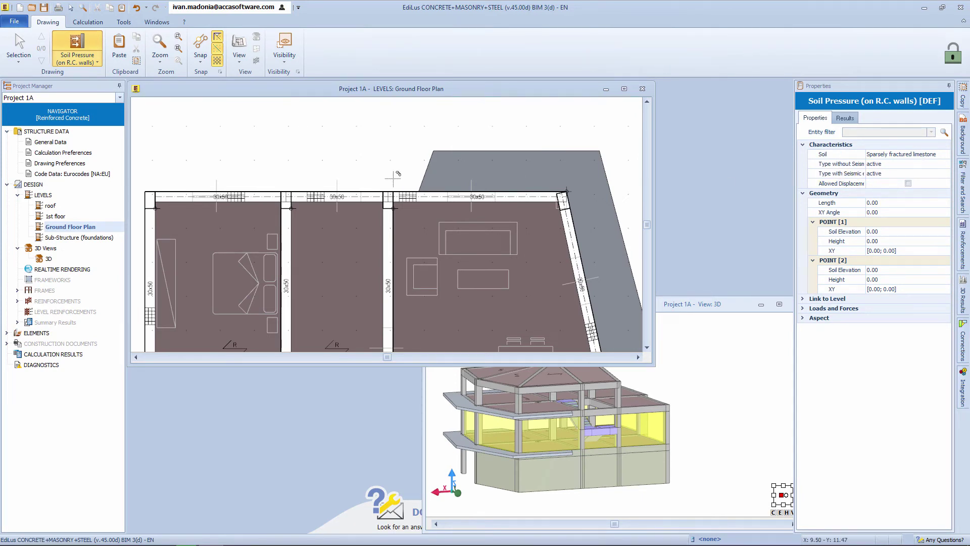
pyautogui.click(145, 191)
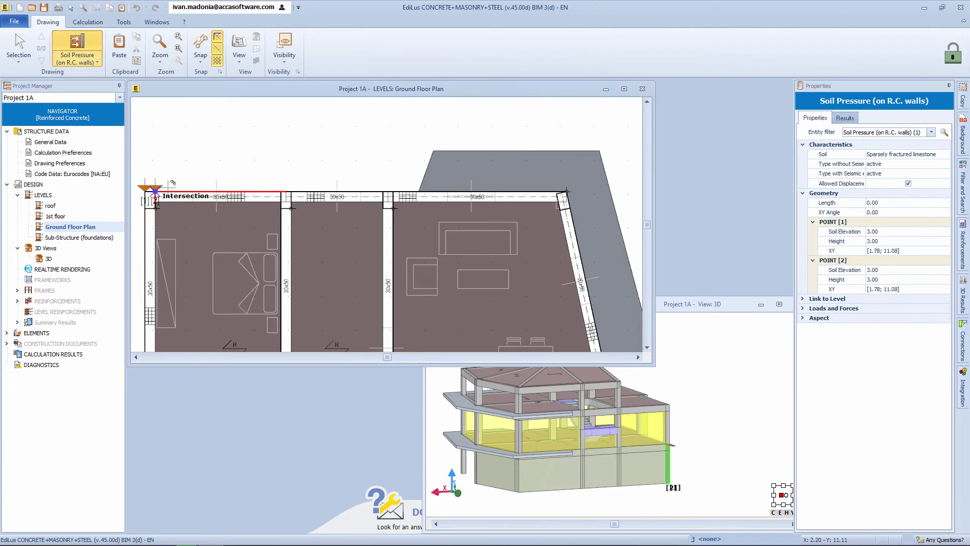
pyautogui.press('F5')
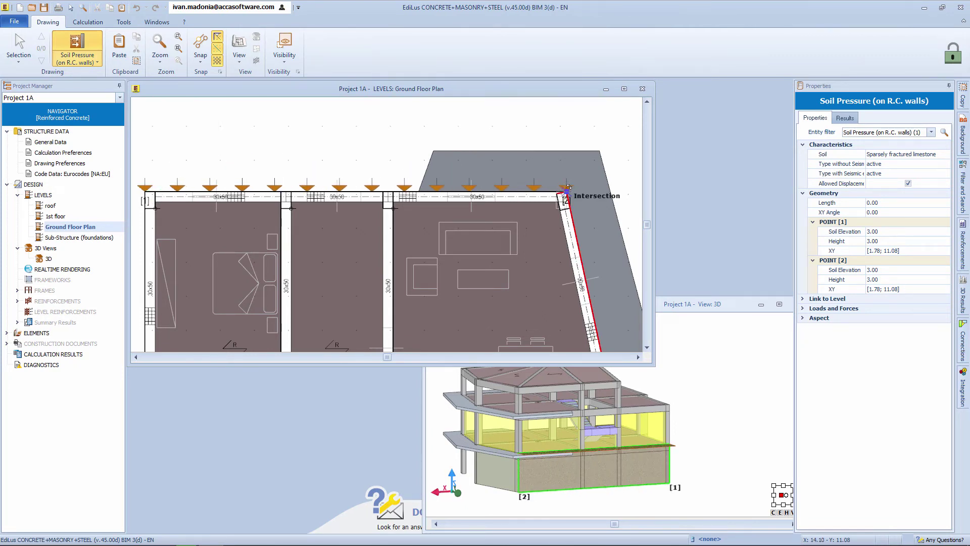
pyautogui.click(568, 186)
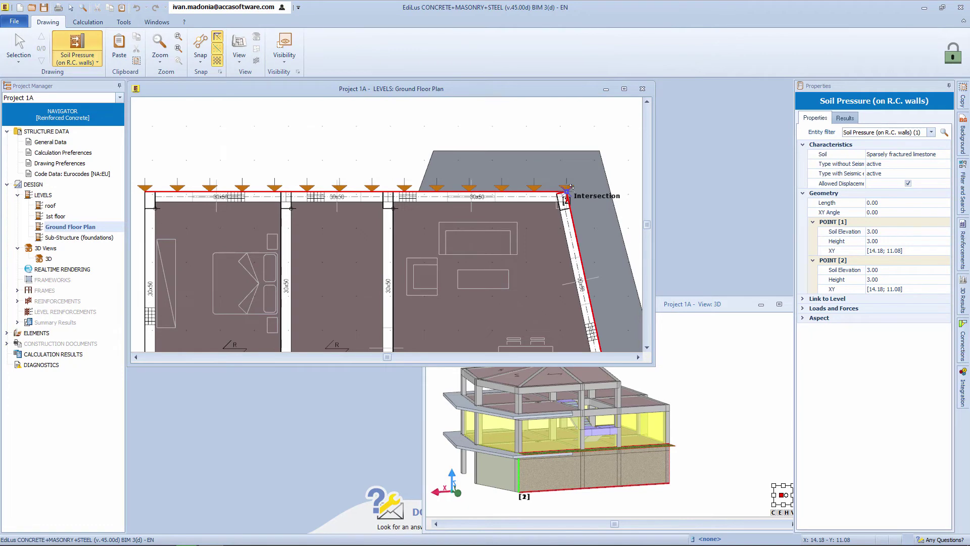
pyautogui.rightClick(603, 219)
pyautogui.click(632, 251)
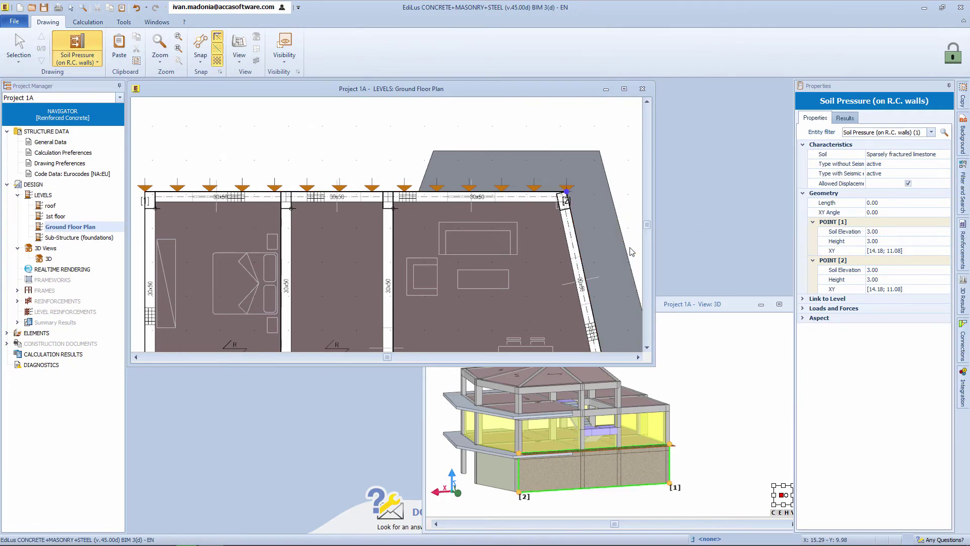
pyautogui.click(707, 304)
pyautogui.click(779, 303)
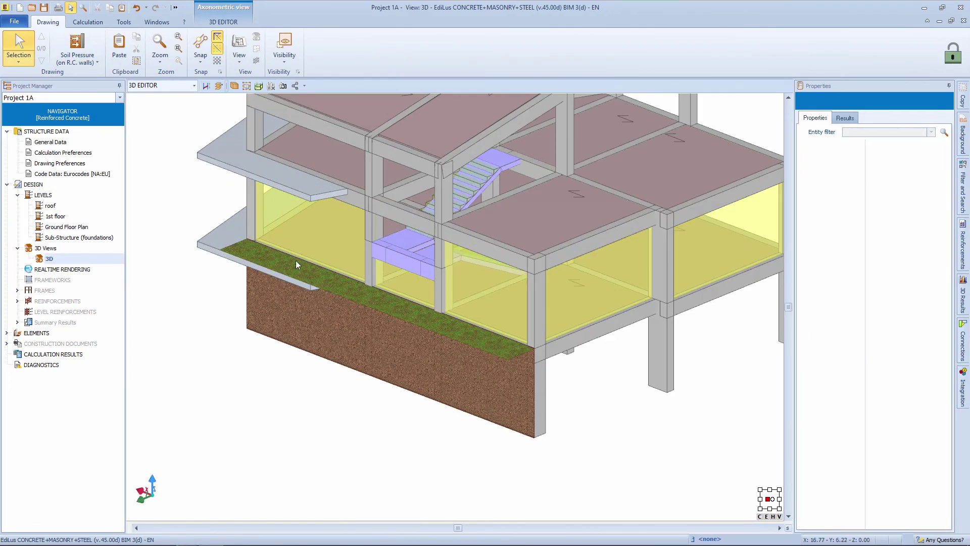